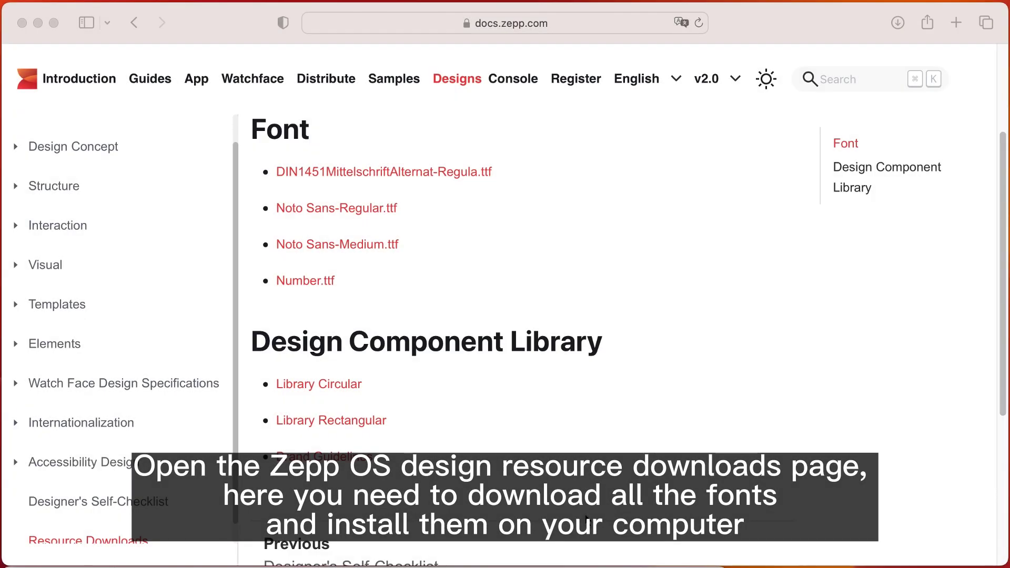
Download all four font files listed in the Font section: DIN1451MittelschriftAlternat-Regula, Noto Sans-Regular, Noto Sans-Medium and Number.
click(433, 228)
drag(279, 173, 335, 233)
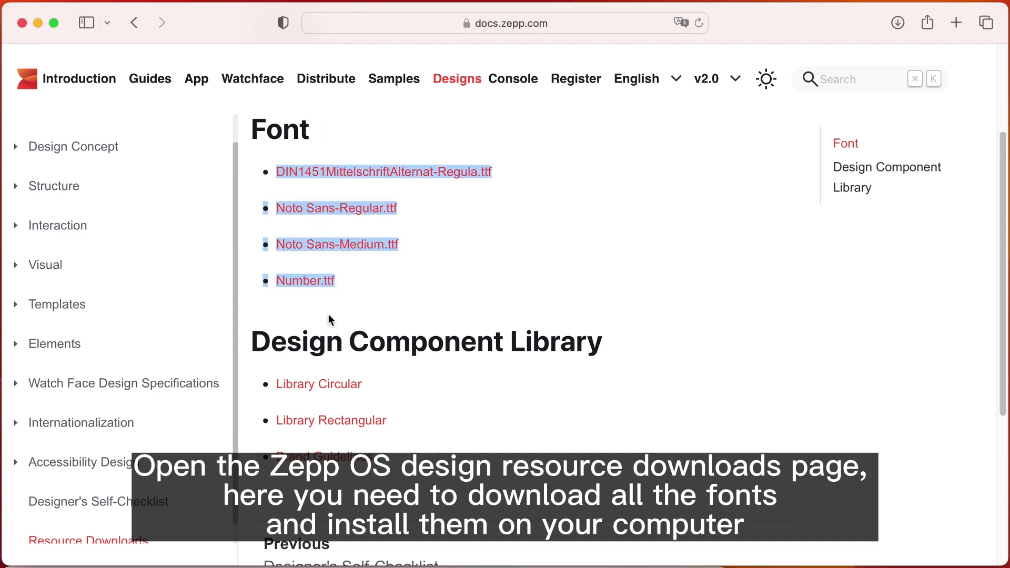
click(399, 280)
click(386, 174)
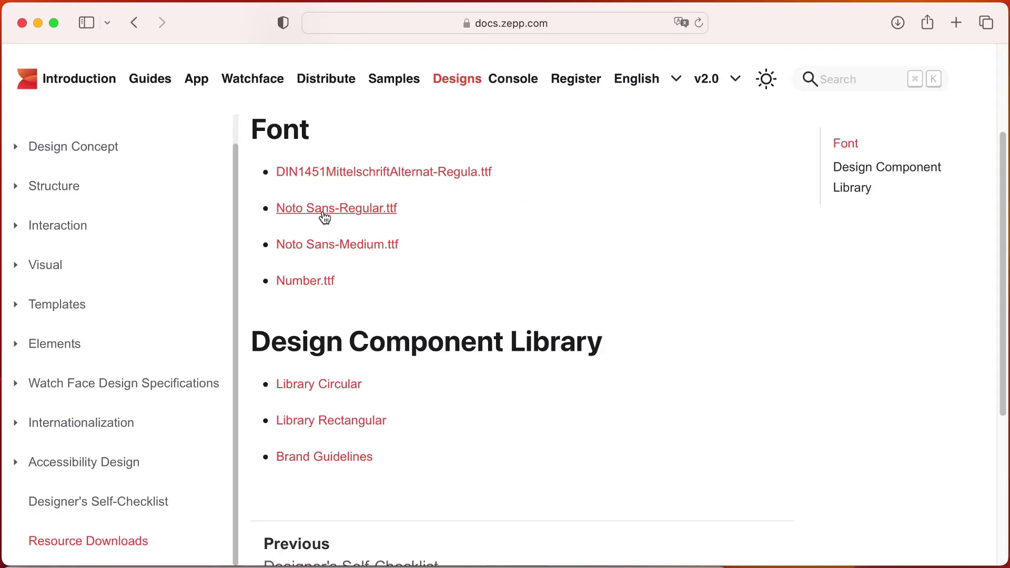
click(322, 210)
click(344, 248)
click(315, 282)
Open the Library Circular link from the Design Component Library and close the Recently viewed tab.
scroll(344, 389, down, 1)
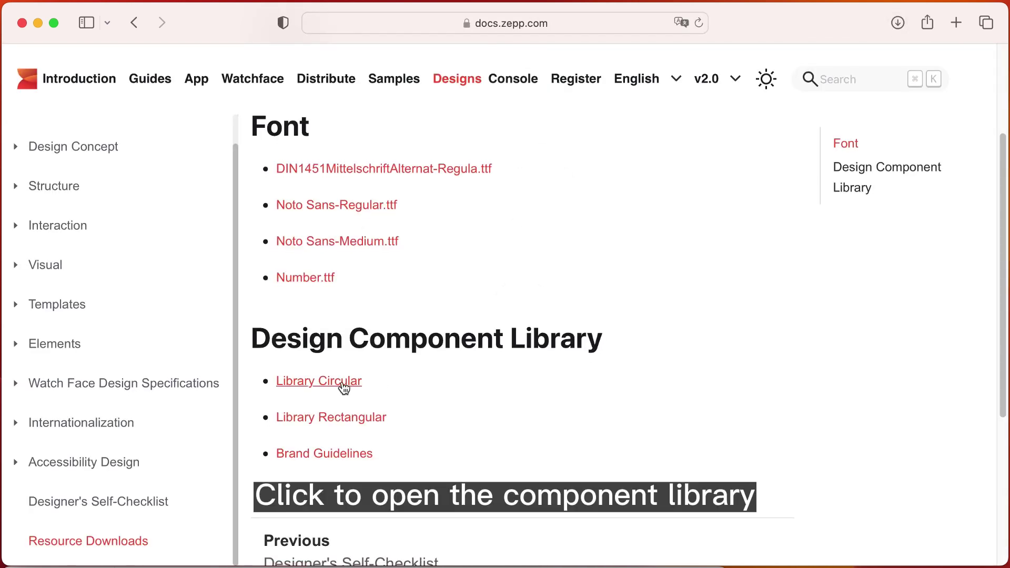
click(333, 385)
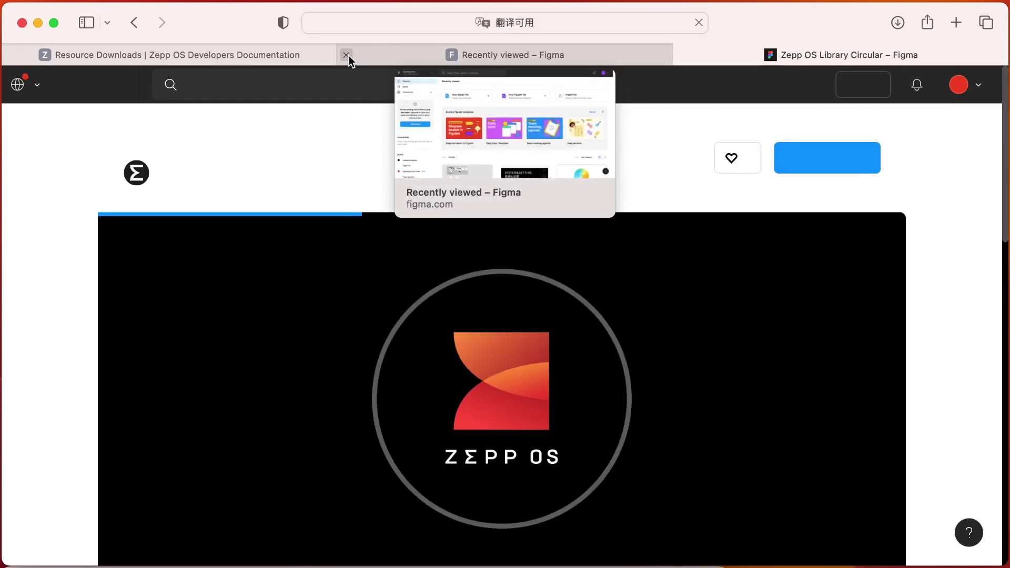
click(345, 54)
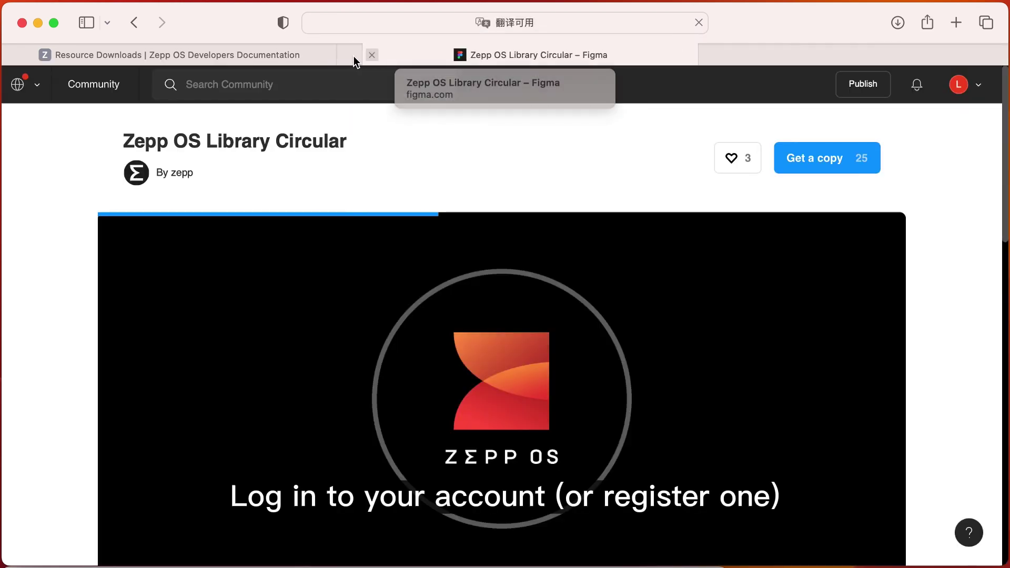
Check the signed-in account, get a copy of Zepp OS Library Circular and decline the widgets introduction.
click(977, 99)
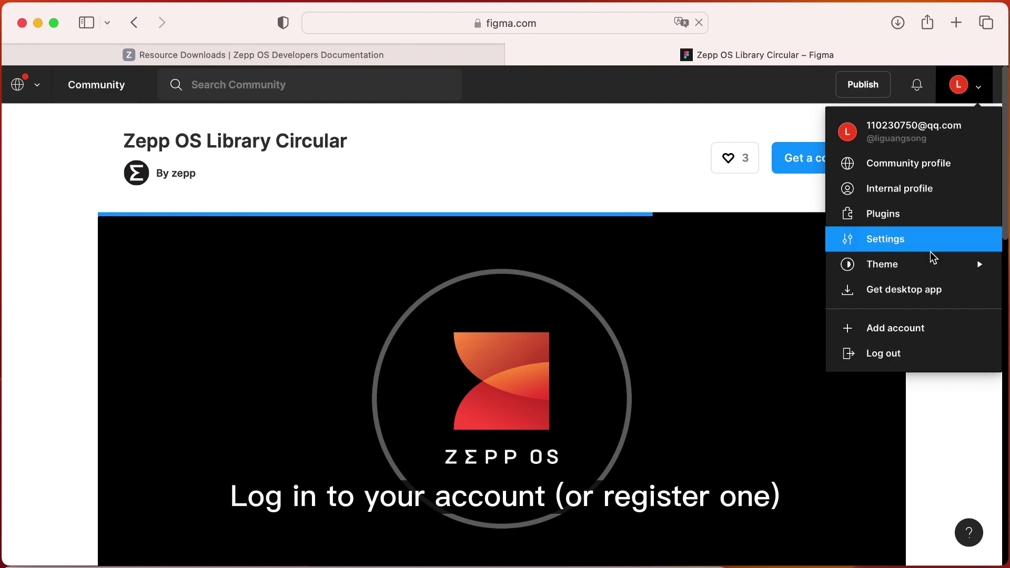
click(587, 113)
click(822, 160)
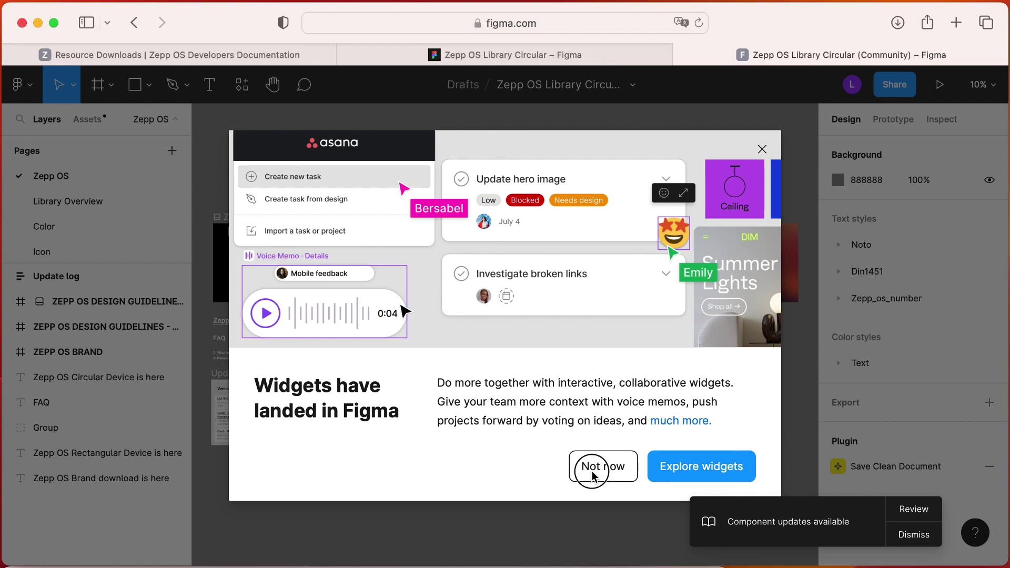
click(592, 469)
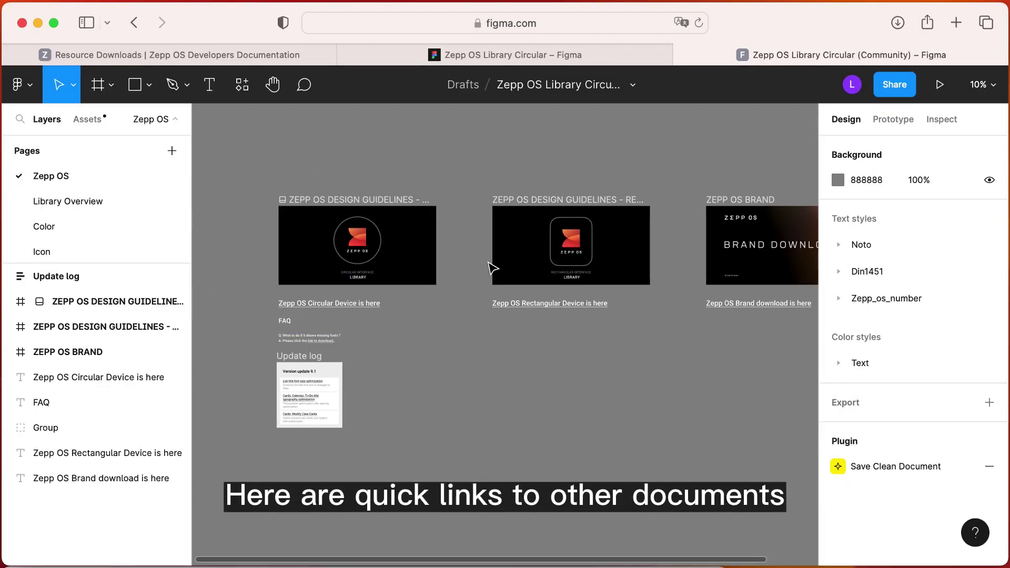
Look over the quick links to the device libraries and open the file linked as Zepp OS Brand download.
scroll(318, 290, up, 6)
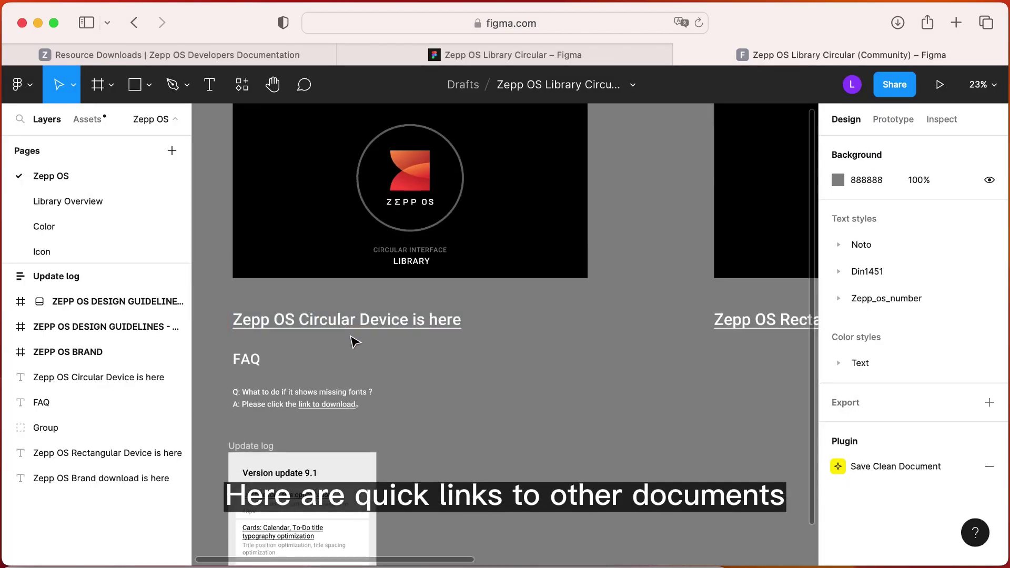
scroll(354, 342, down, 4)
scroll(553, 346, right, 4)
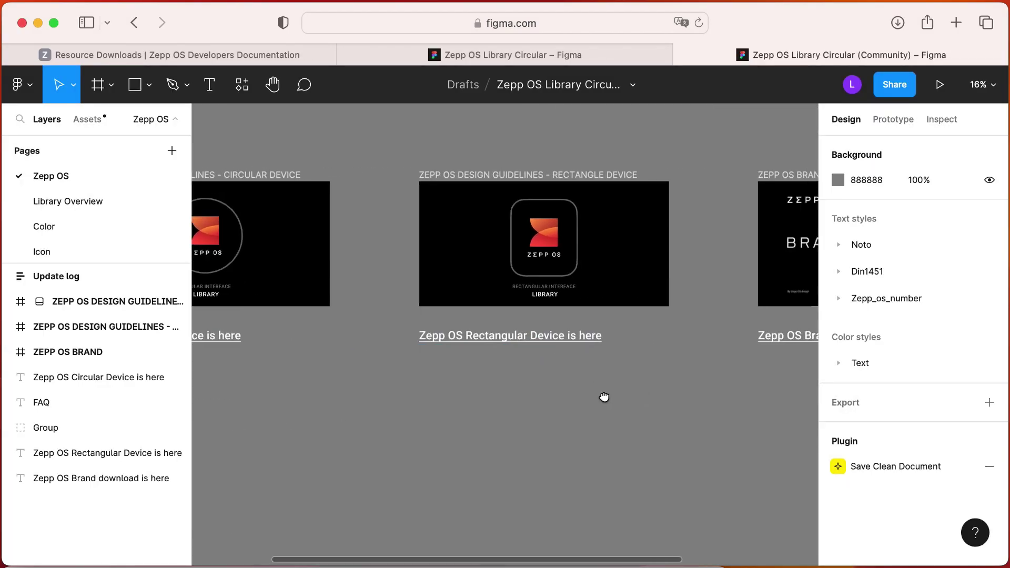
scroll(604, 397, right, 4)
scroll(598, 350, left, 3)
scroll(492, 384, right, 4)
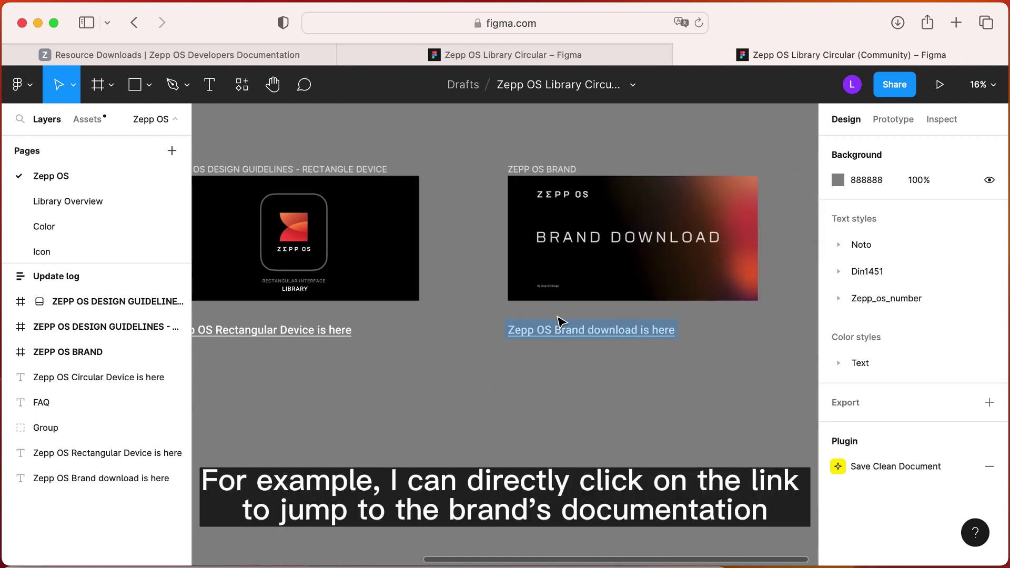
click(580, 333)
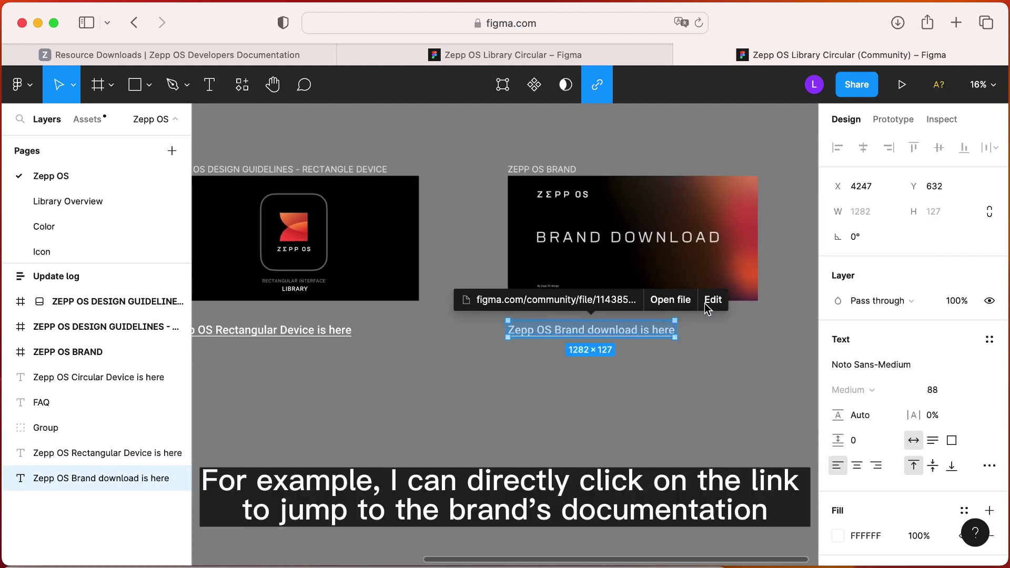
click(664, 302)
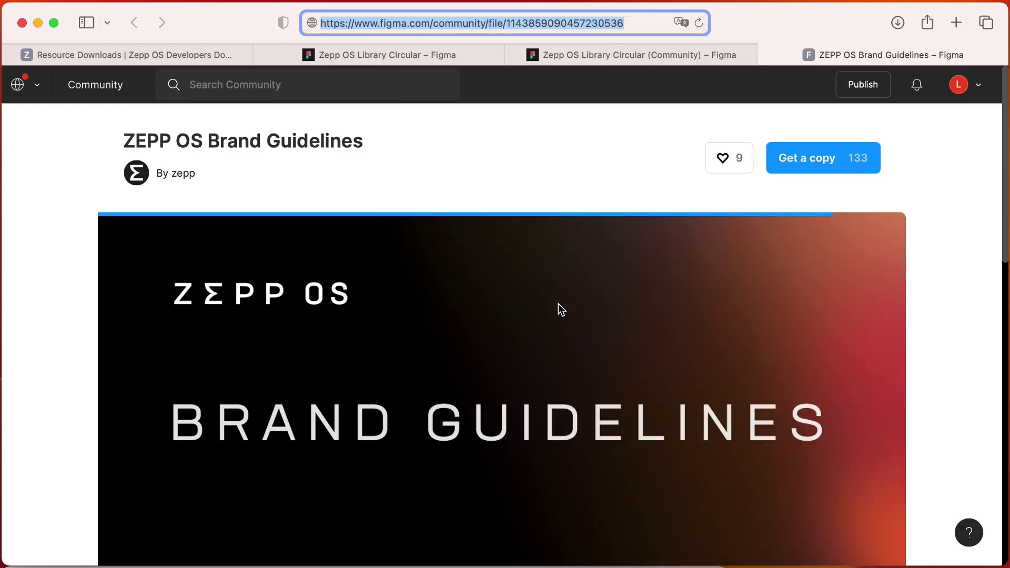
Return to the Zepp OS Library Circular copy and examine the missing-fonts FAQ and the update log.
click(604, 59)
click(350, 393)
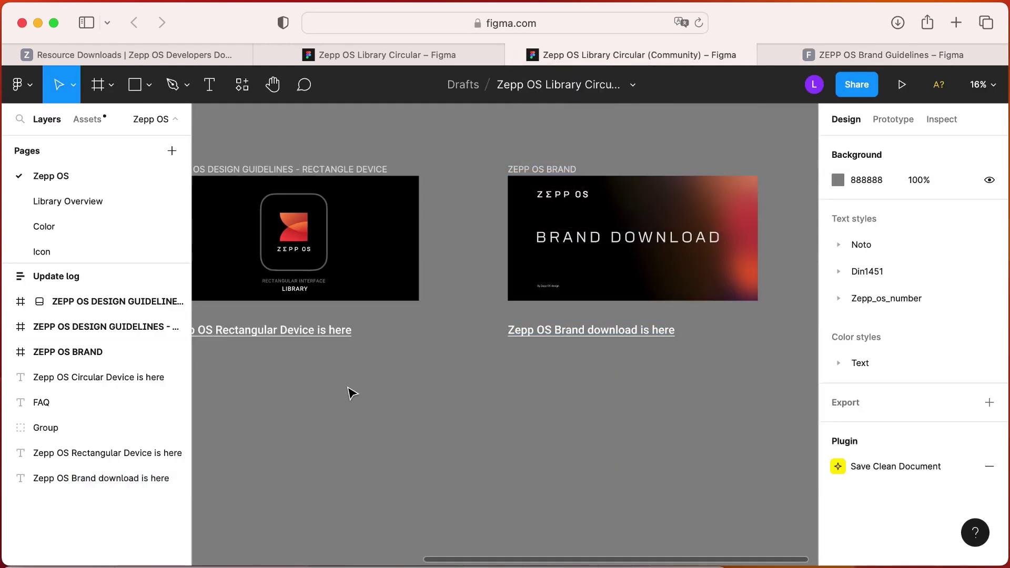
scroll(545, 200, left, 5)
scroll(324, 315, left, 5)
scroll(536, 381, down, 1)
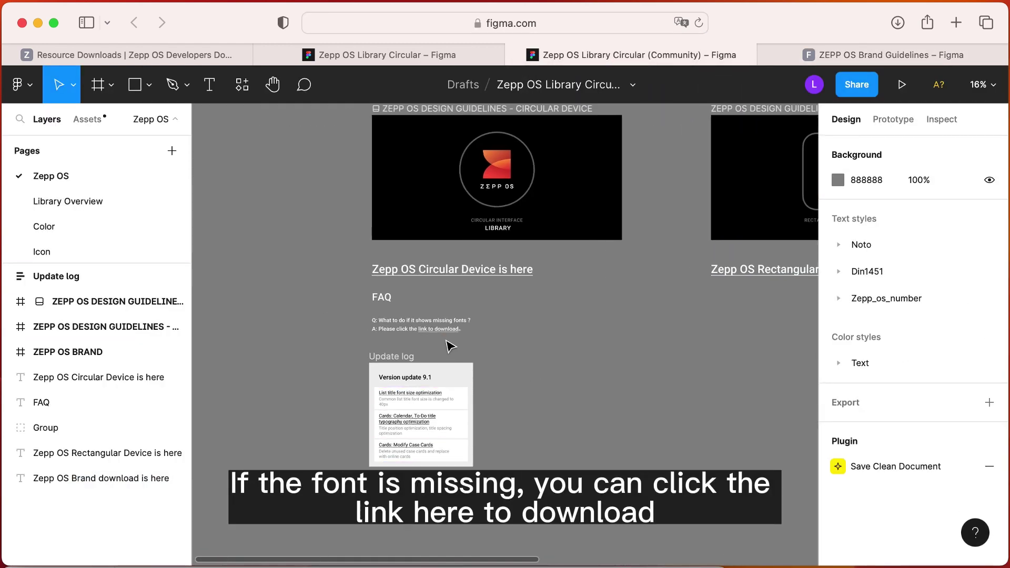
ctrl+scroll(437, 329, up, 5)
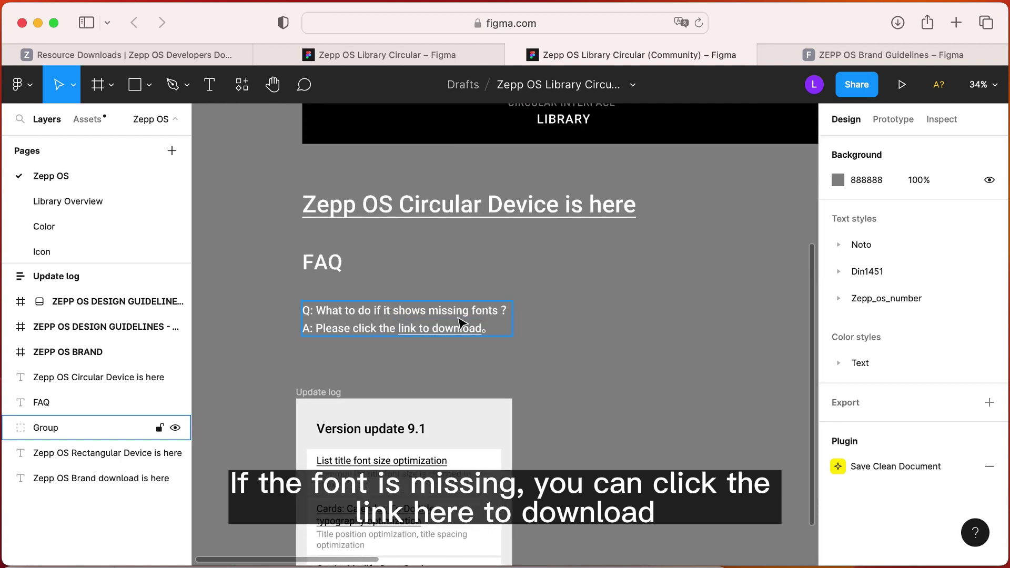
ctrl+scroll(535, 359, down, 3)
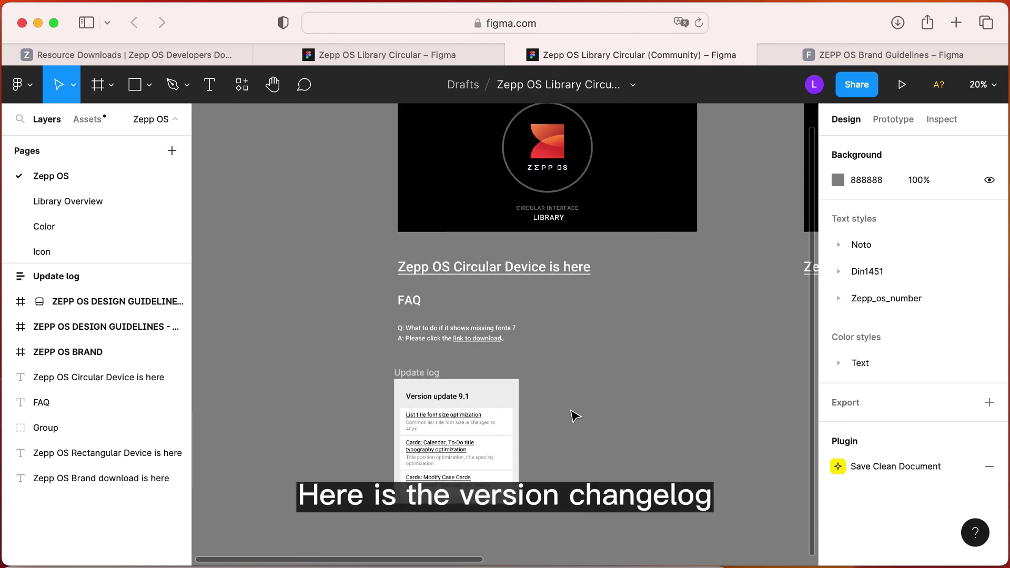
scroll(471, 330, down, 3)
ctrl+scroll(445, 300, up, 4)
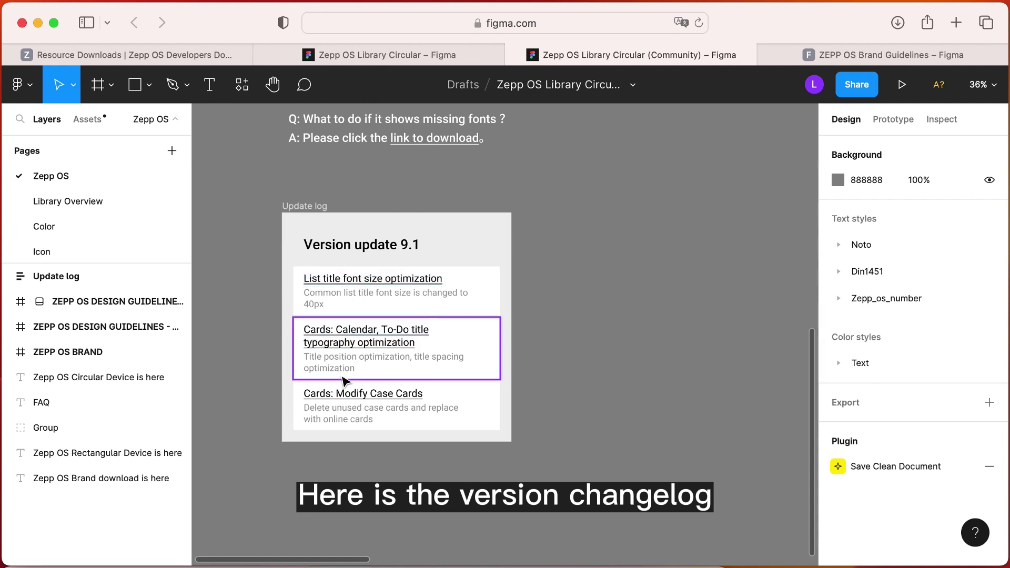
ctrl+scroll(541, 293, down, 4)
scroll(579, 315, up, 5)
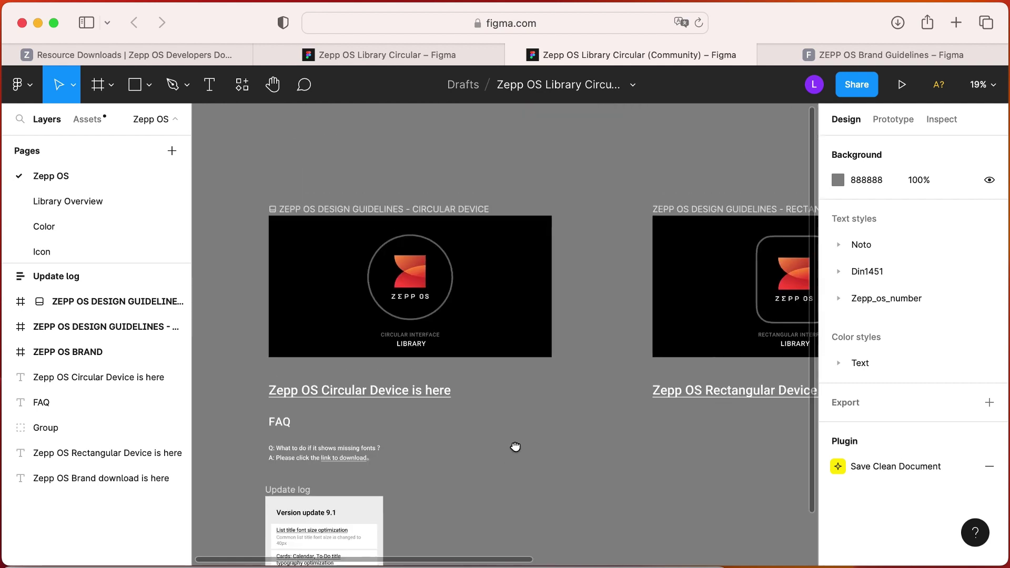
scroll(514, 444, down, 1)
Expand the page list to show all pages and examine the component catalog on the Library Overview page.
drag(94, 263, 94, 463)
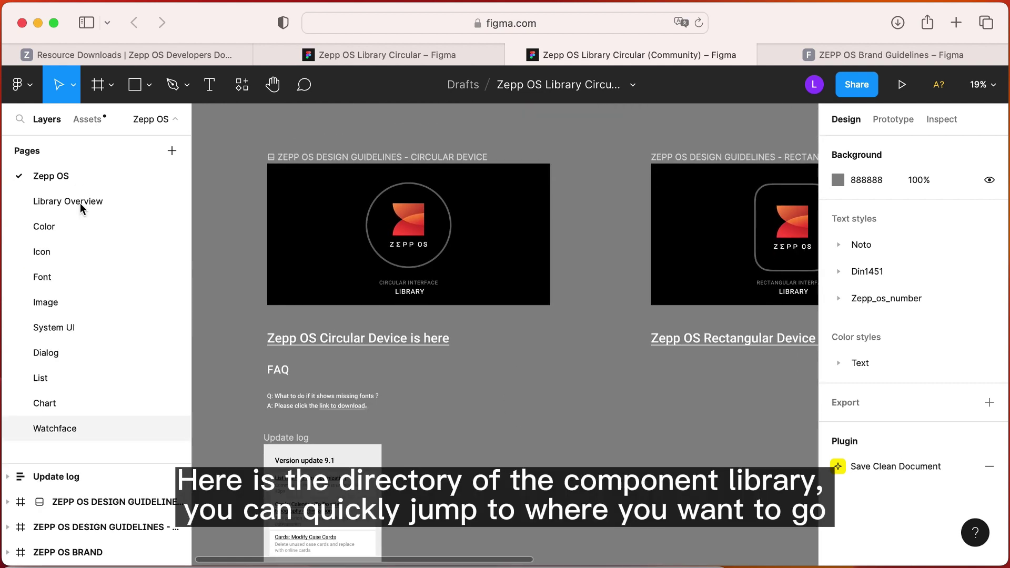
click(80, 203)
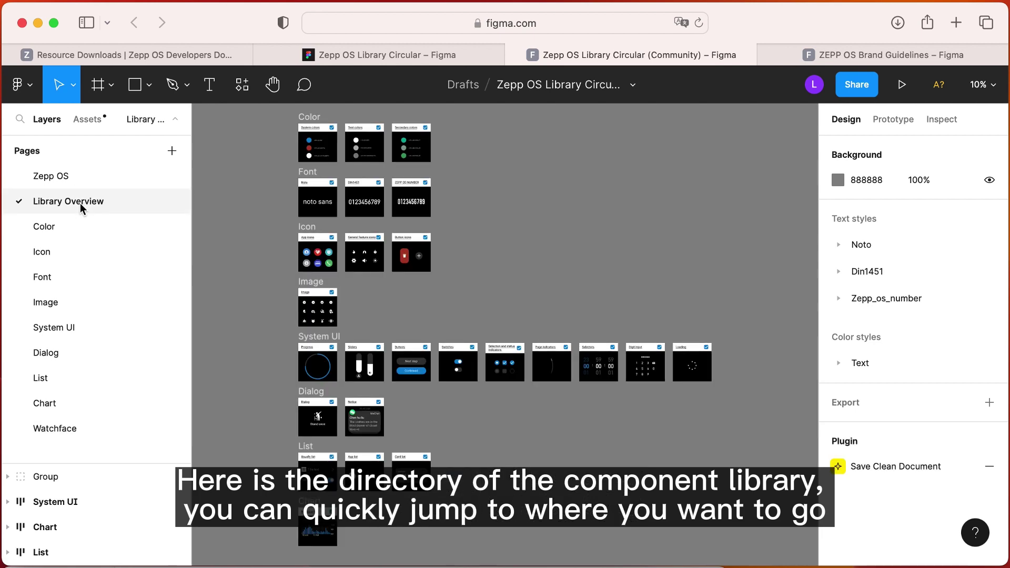
scroll(514, 248, up, 5)
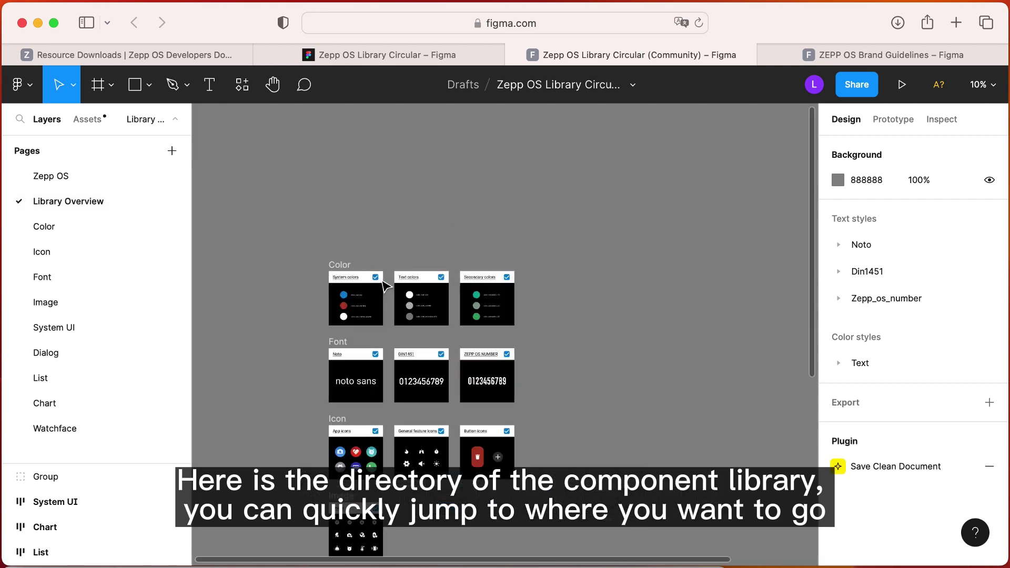
scroll(476, 310, down, 10)
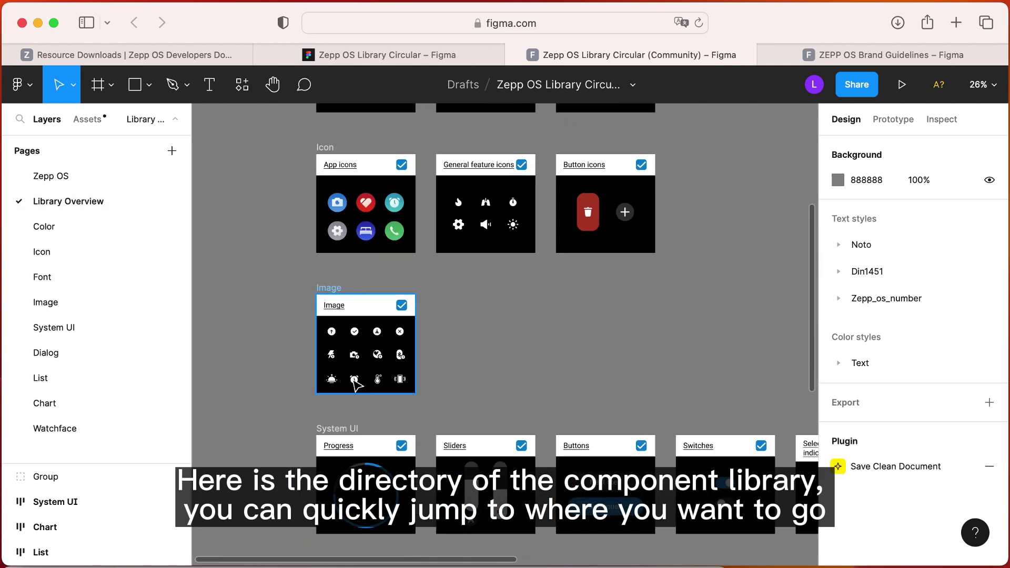
scroll(511, 368, down, 10)
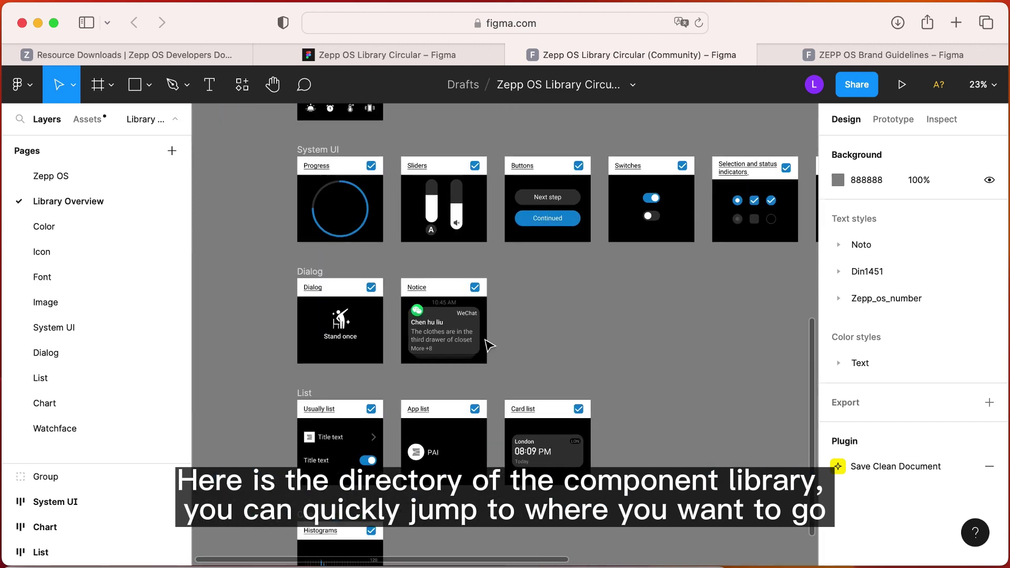
scroll(508, 363, down, 3)
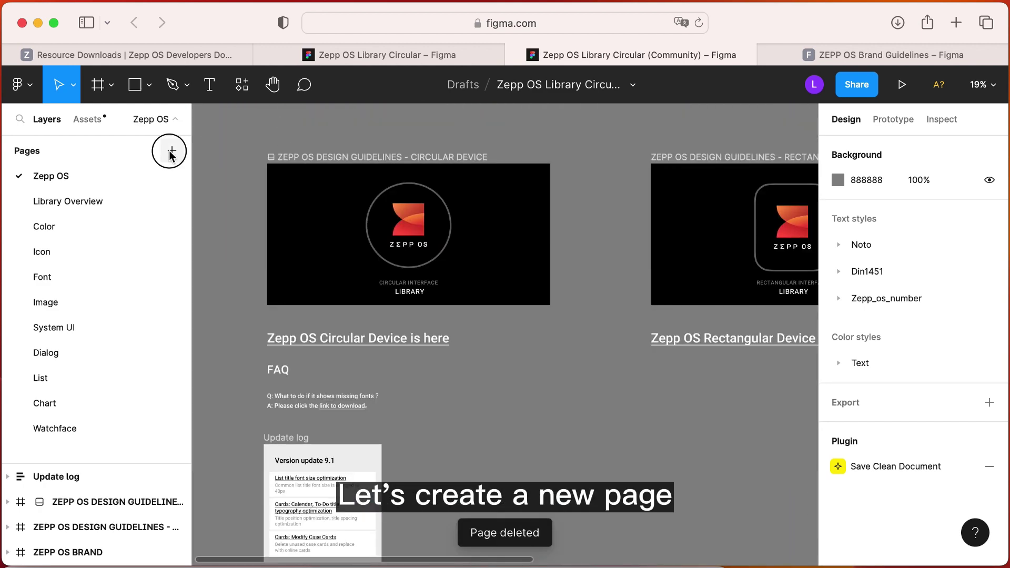
Add a new page named "design" to the file.
click(172, 152)
text(design)
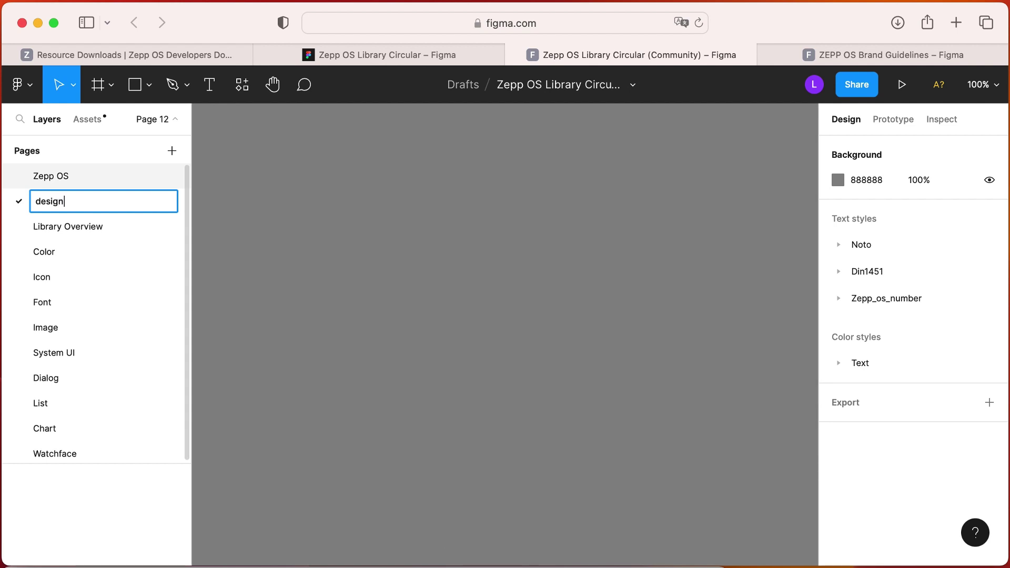
key(Return)
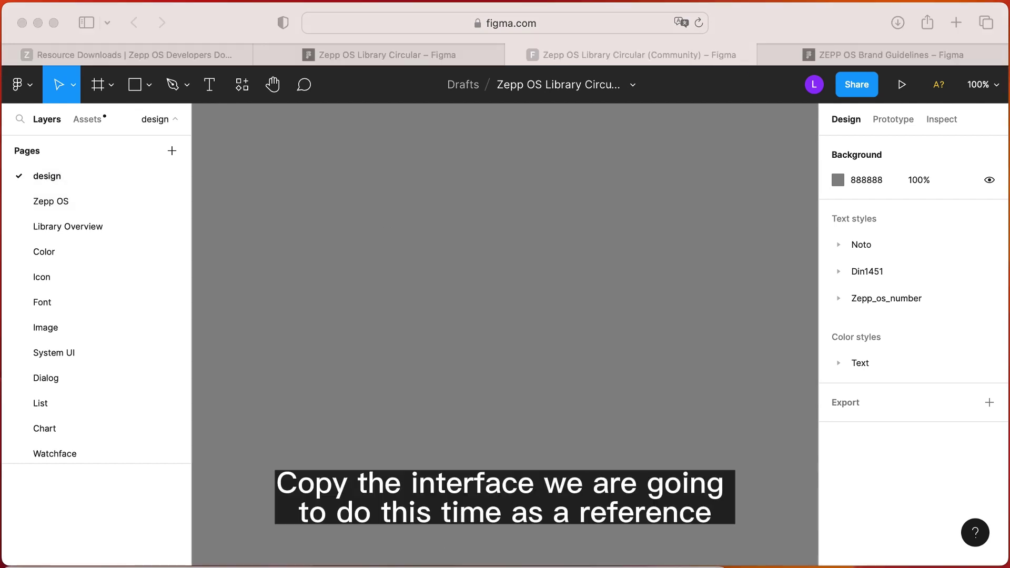
Paste the exchange rate and number keypad reference images onto the design page, placing the keypad beside the upper part of the exchange rate screen.
key(super+v)
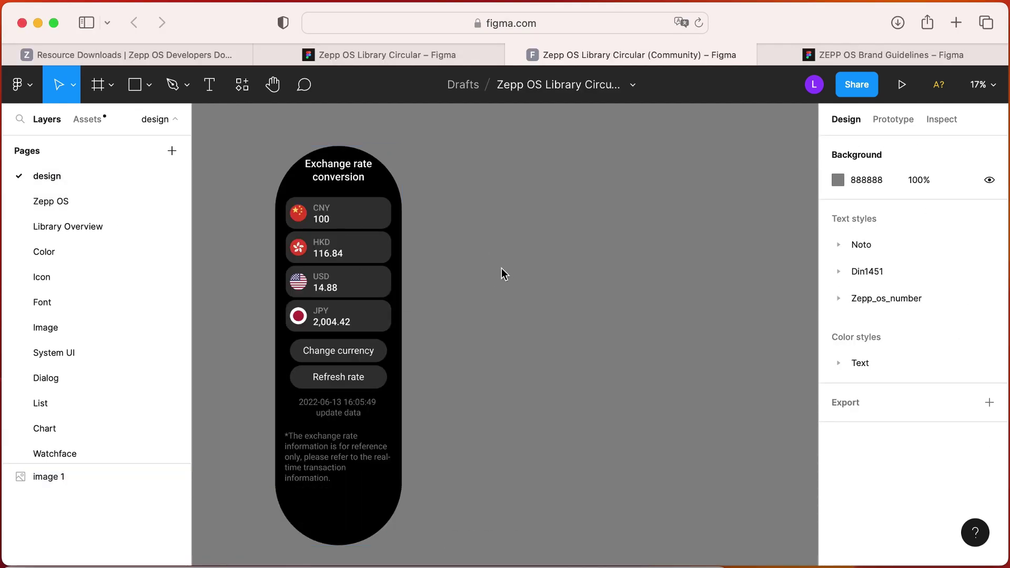
key(super+v)
drag(526, 342, 514, 215)
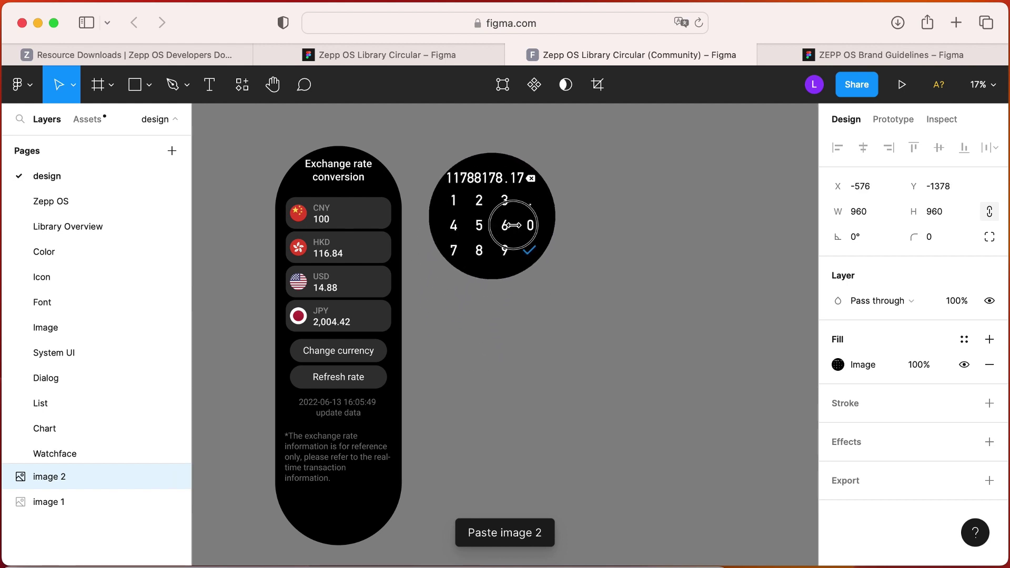
click(477, 323)
scroll(477, 322, down, 3)
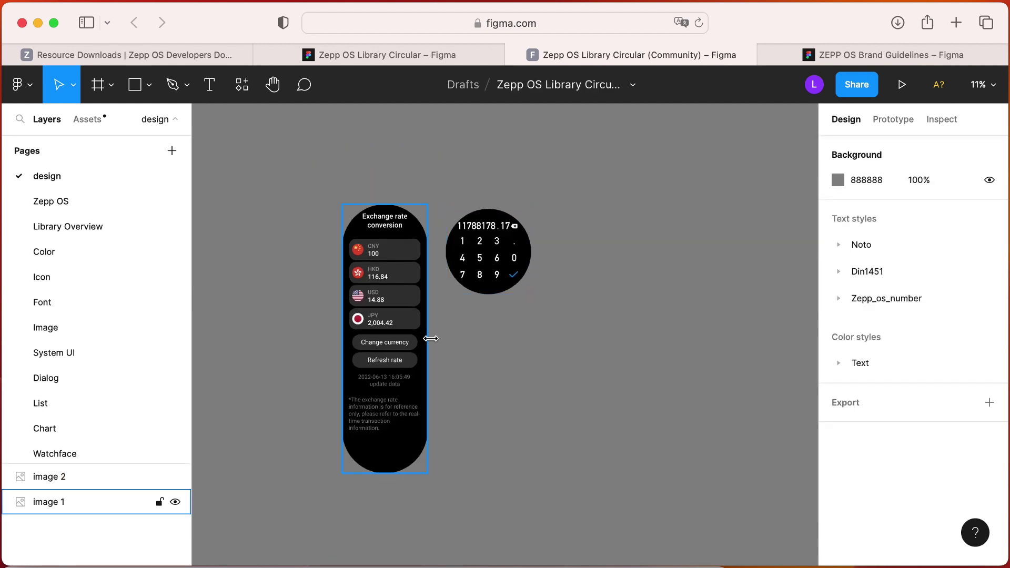
Compare the reference images on the design page with the component catalog on the Library Overview page.
click(76, 201)
click(83, 227)
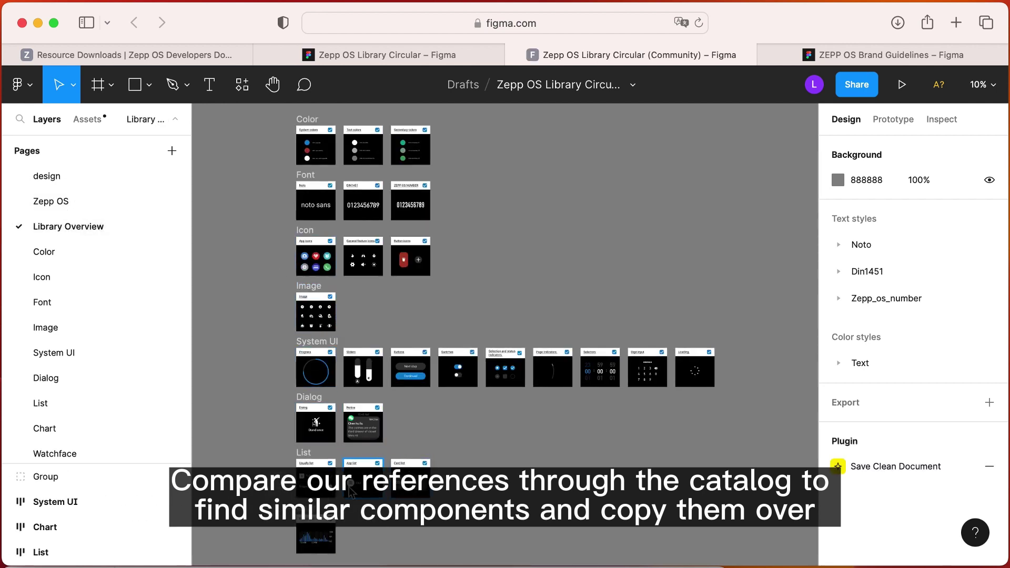
scroll(350, 491, up, 3)
click(47, 176)
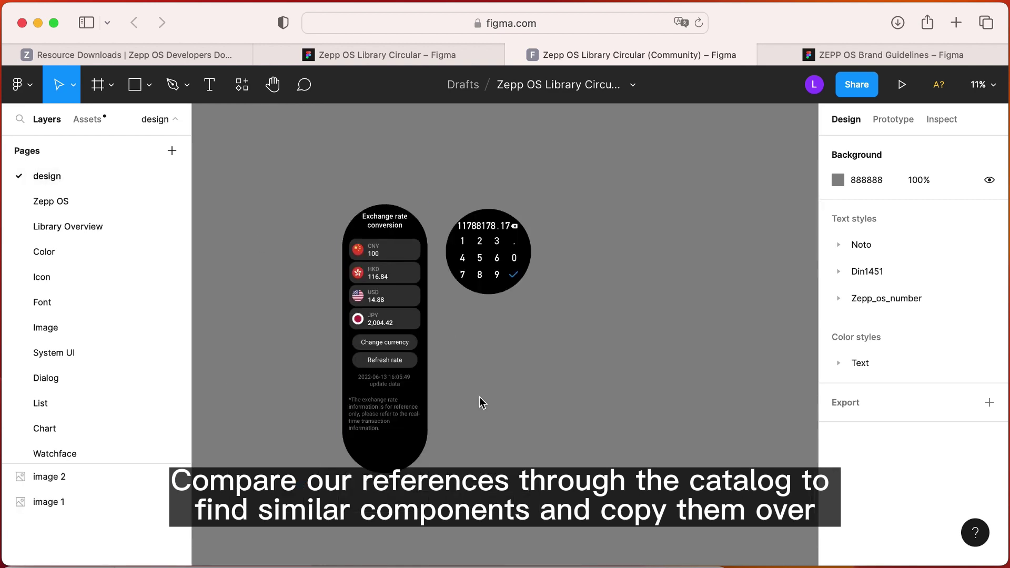
click(68, 202)
click(73, 227)
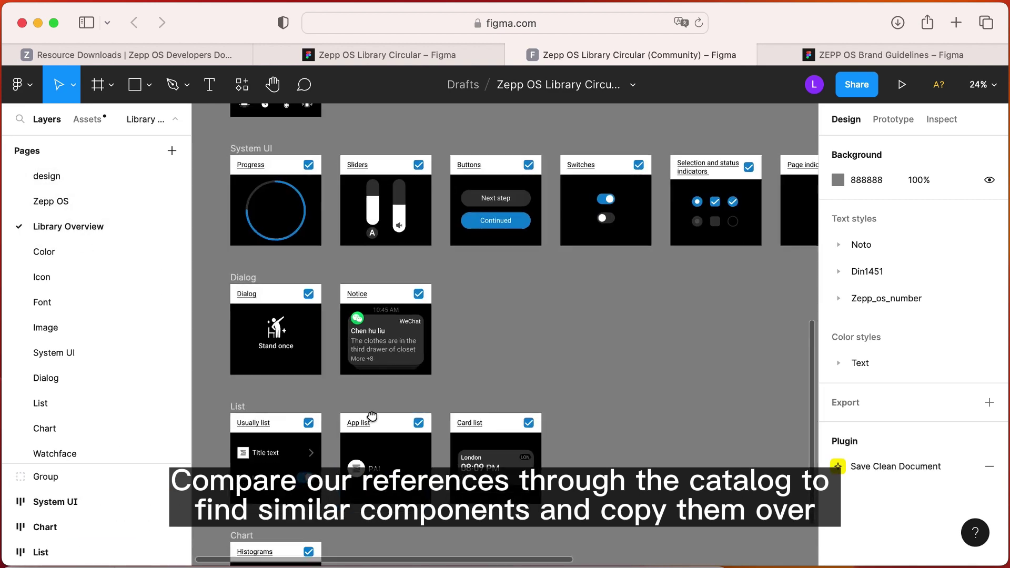
Follow the Usually list link in the catalog to its guidelines on the List page and dismiss the sections tip.
drag(373, 416, 409, 336)
click(311, 342)
click(328, 318)
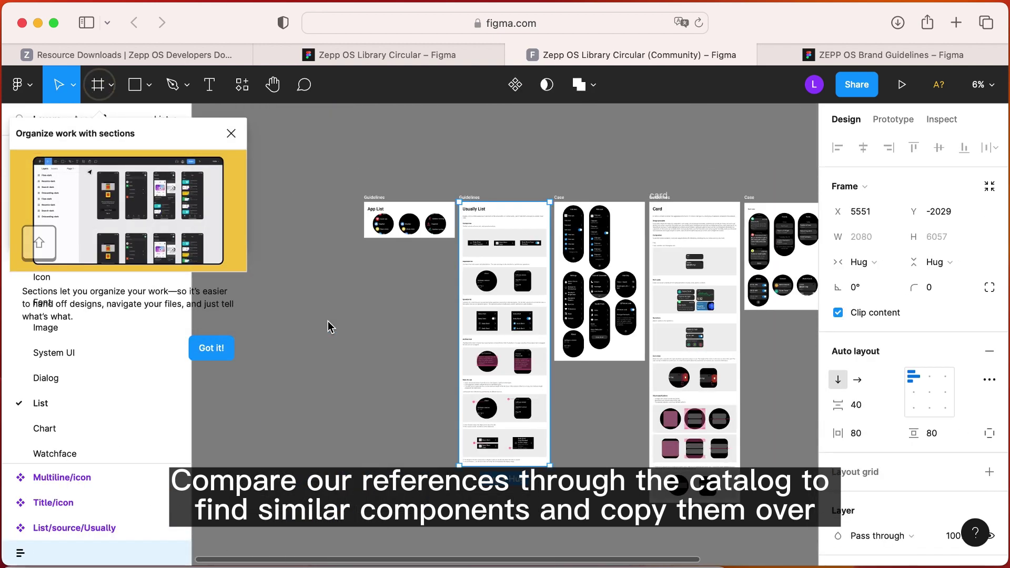
click(231, 134)
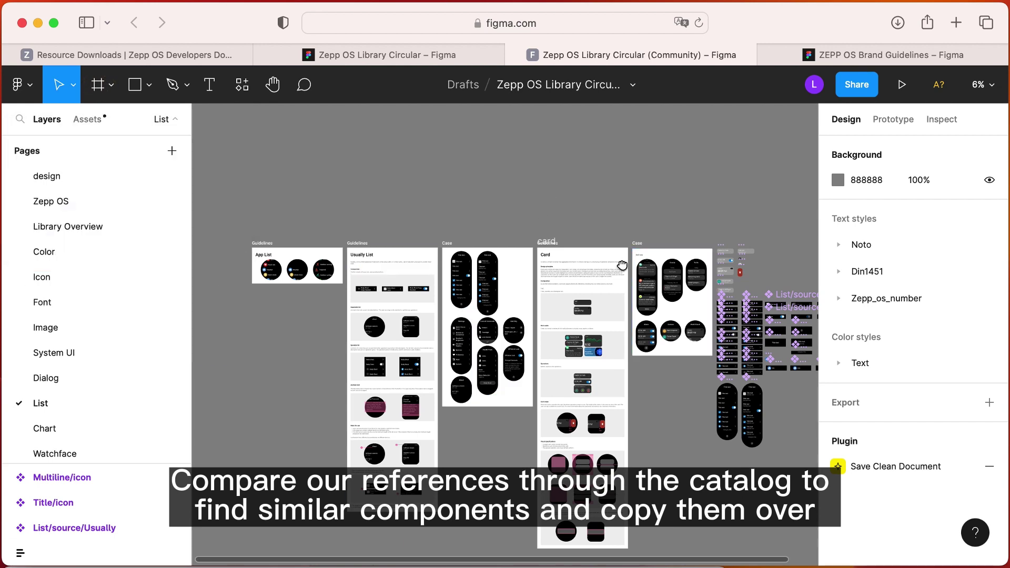
Copy the round Contact screen from the card cases on the List page and paste it onto the design page below the keypad reference.
scroll(415, 273, up, 10)
scroll(360, 298, up, 2)
click(363, 300)
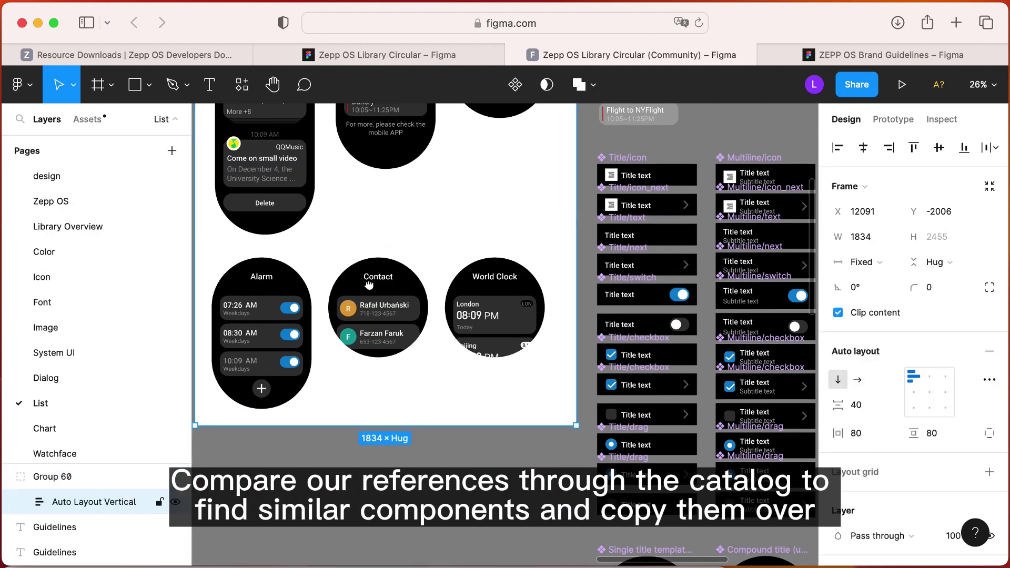
double_click(364, 300)
double_click(363, 300)
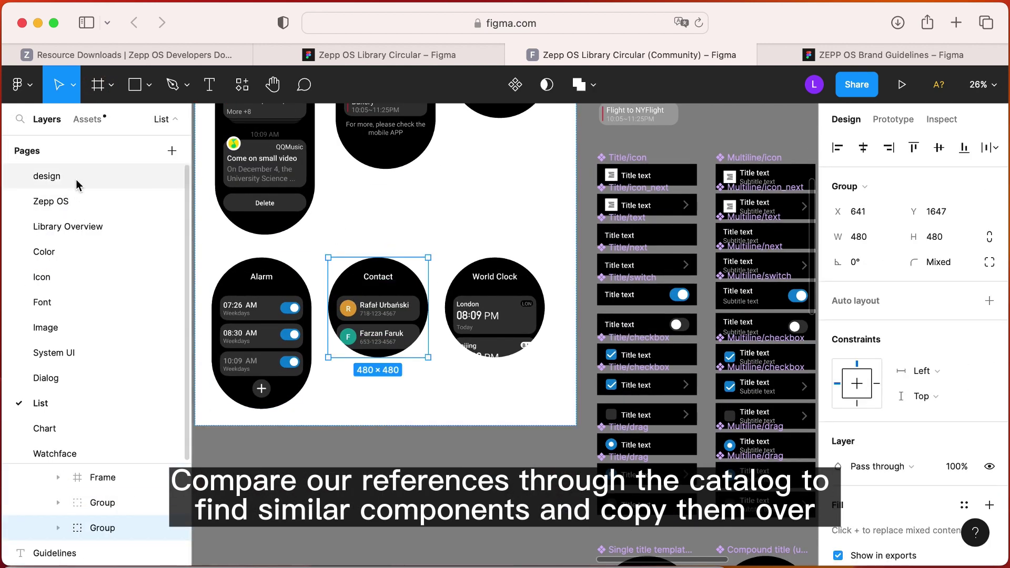
right_click(374, 279)
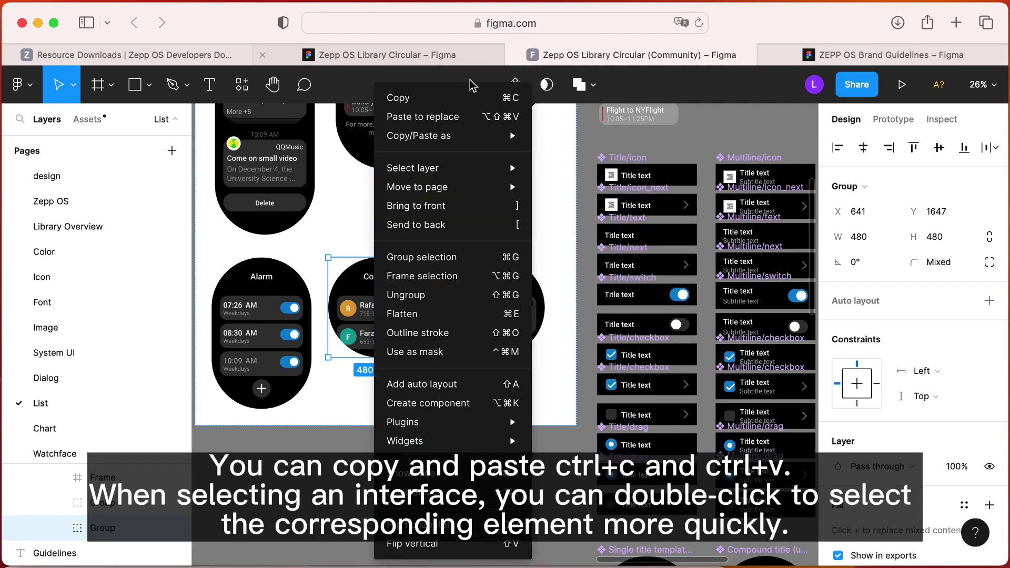
click(470, 80)
click(52, 176)
right_click(590, 311)
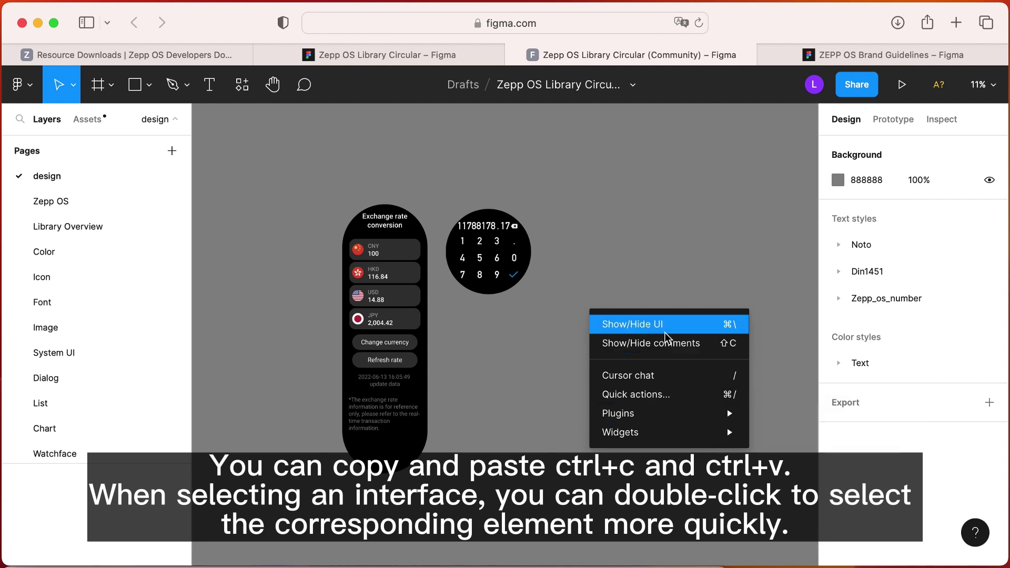
click(597, 322)
click(490, 257)
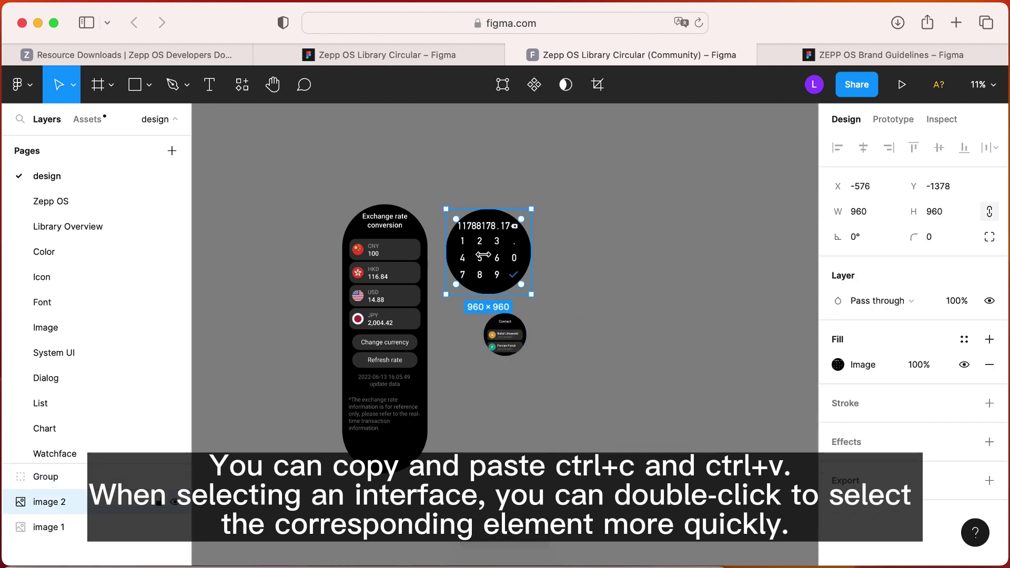
click(277, 169)
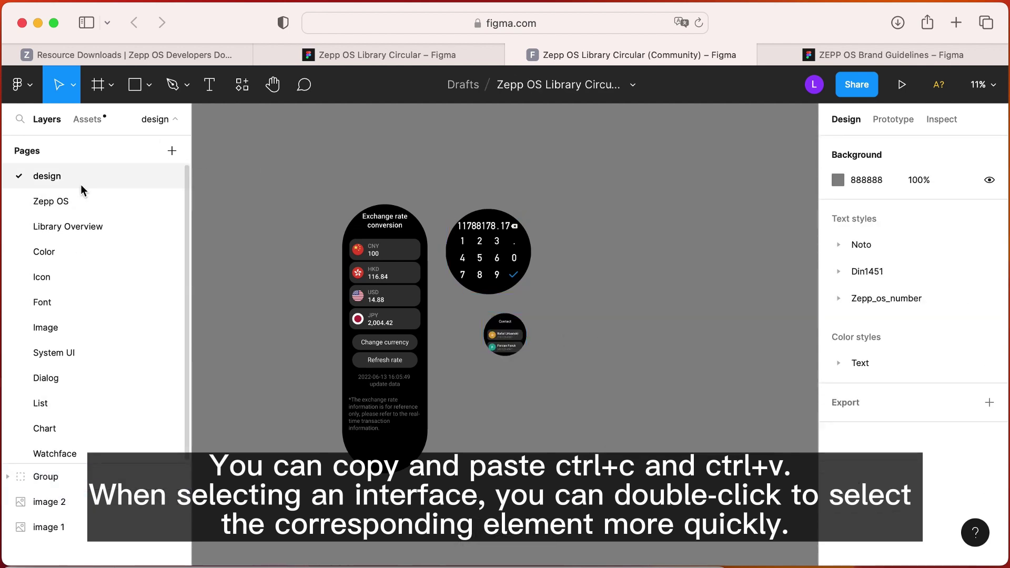
Follow the Digit input link in the Library Overview catalog to its guidelines on the System UI page.
click(68, 226)
scroll(380, 329, up, 3)
scroll(421, 358, right, 10)
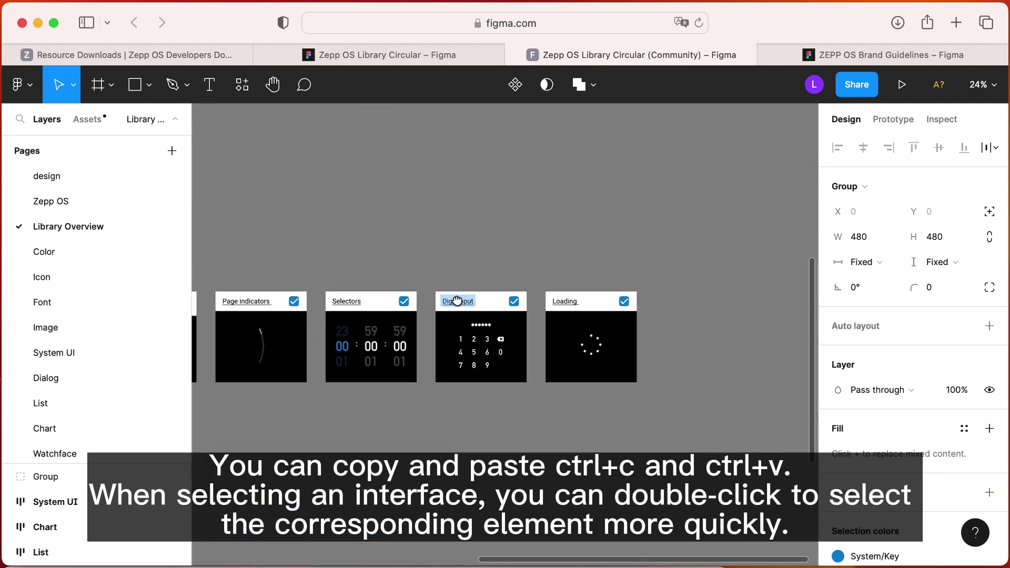
click(457, 301)
click(492, 273)
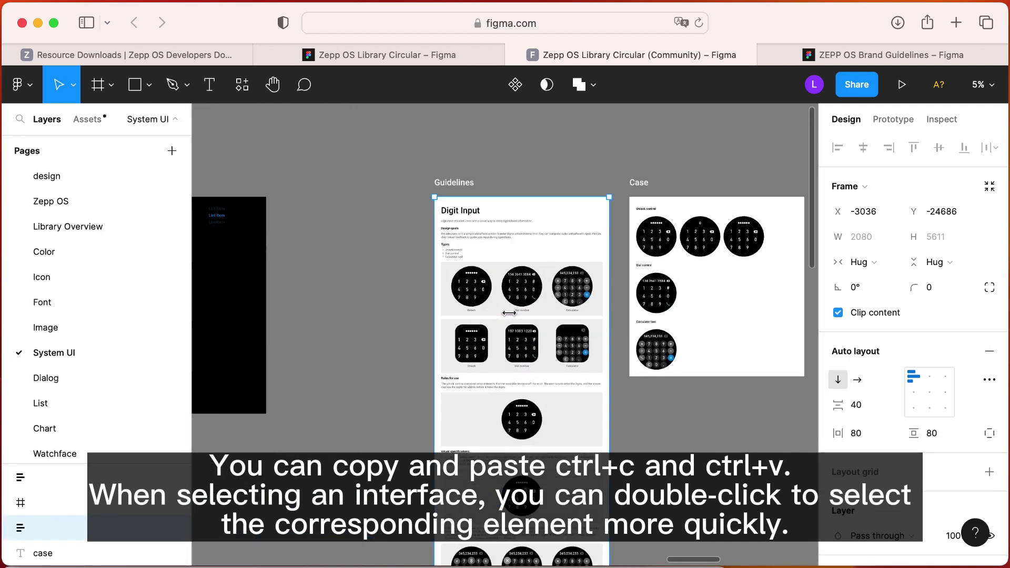
Copy the first Unlock control keypad from the Digit Input cases and paste it onto the design page beside the keypad reference.
scroll(507, 334, right, 5)
click(99, 182)
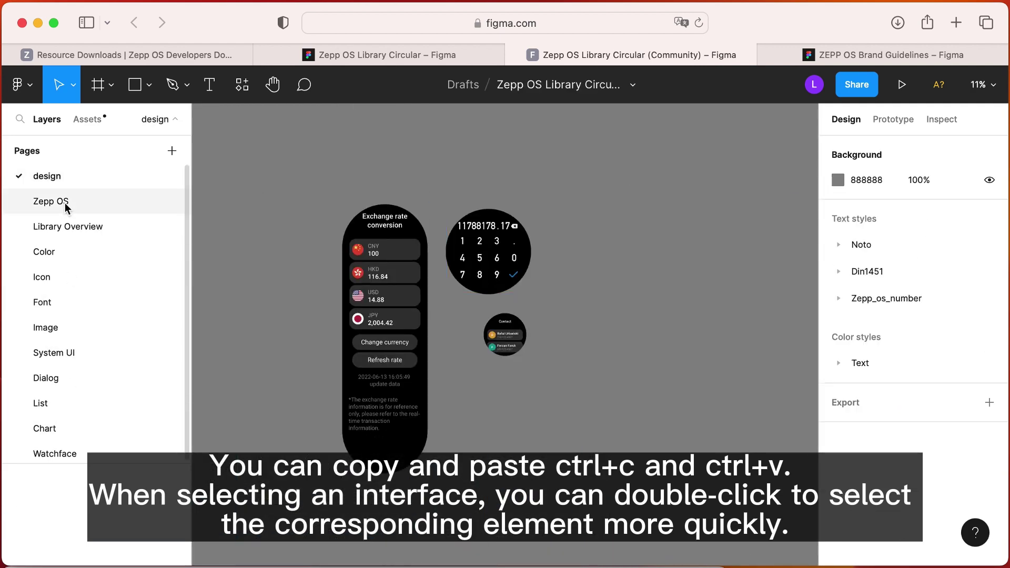
click(75, 360)
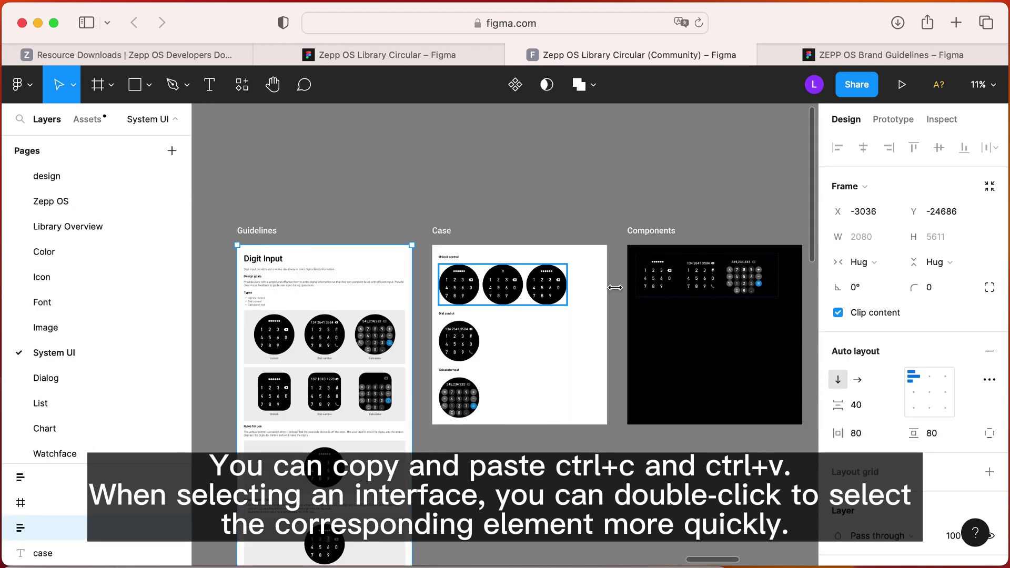
scroll(515, 303, up, 3)
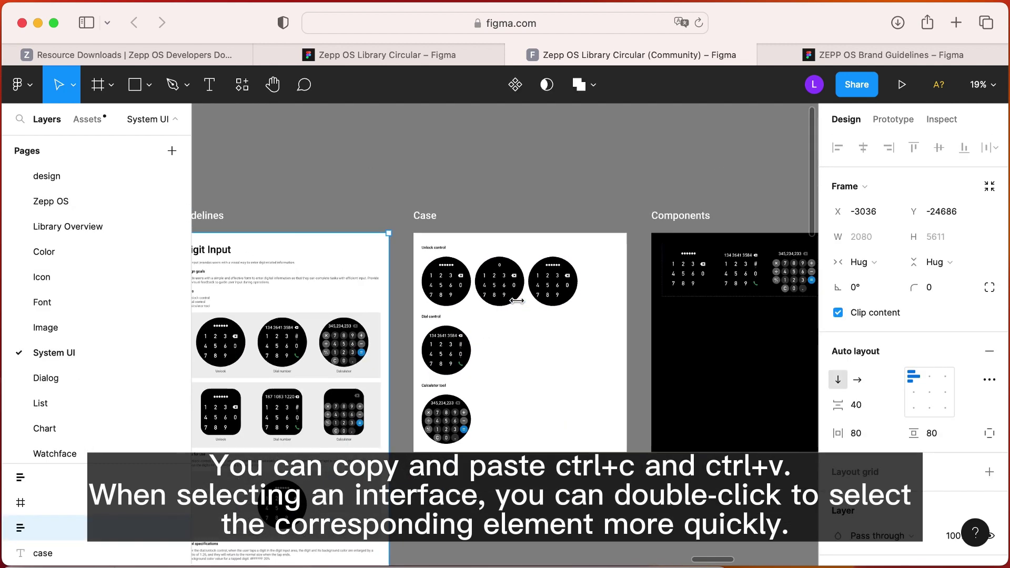
scroll(436, 354, up, 3)
double_click(453, 279)
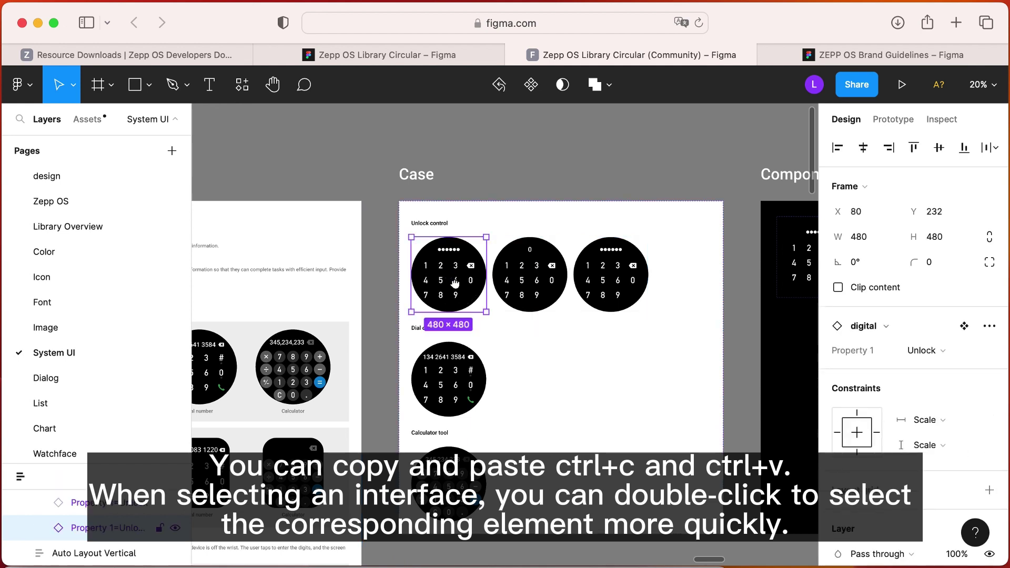
click(44, 178)
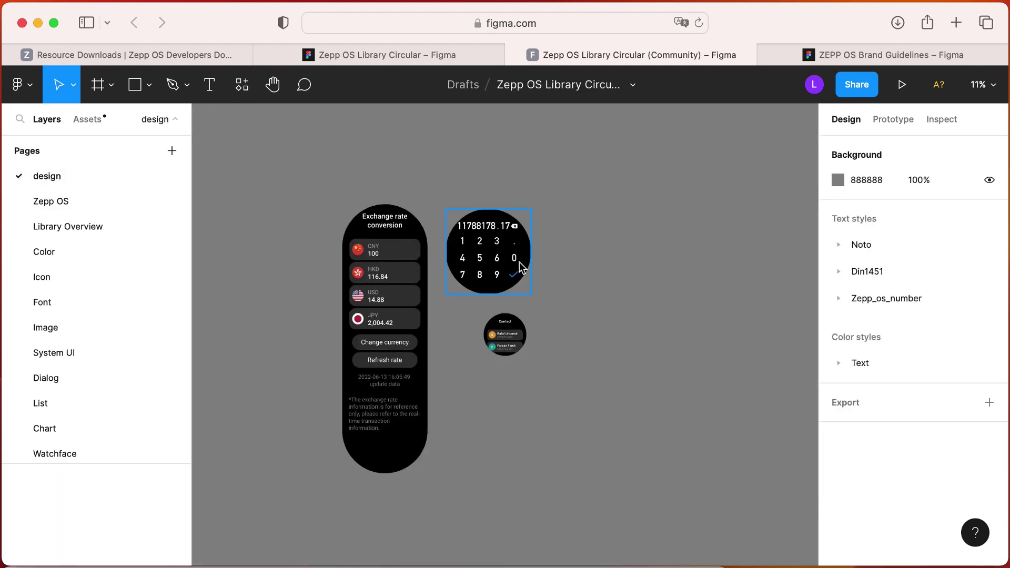
key(ctrl+v)
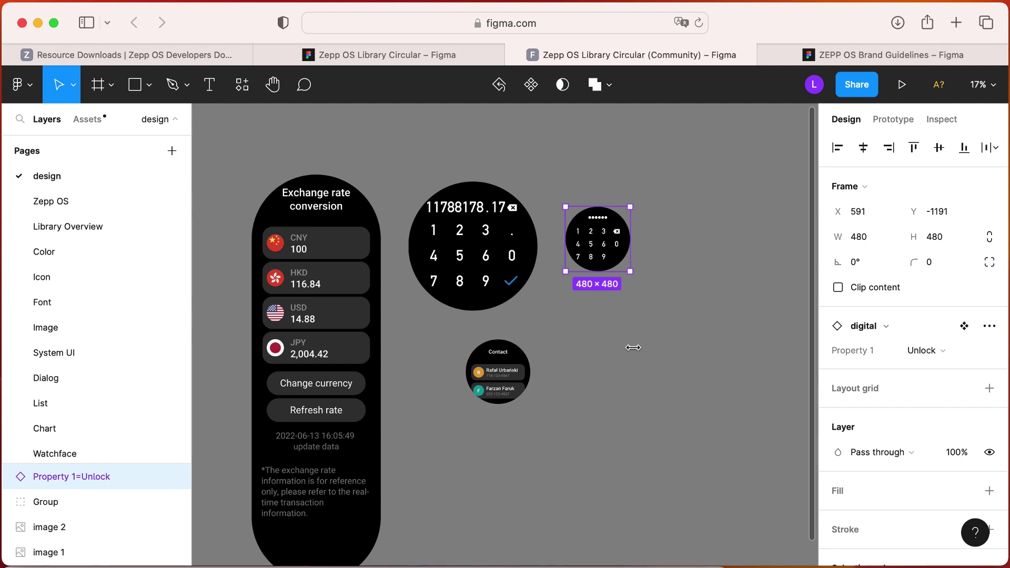
Copy the round Dial number keypad from the Digit Input guidelines to the design page and place it beside the Contact screen.
click(104, 362)
scroll(472, 358, down, 3)
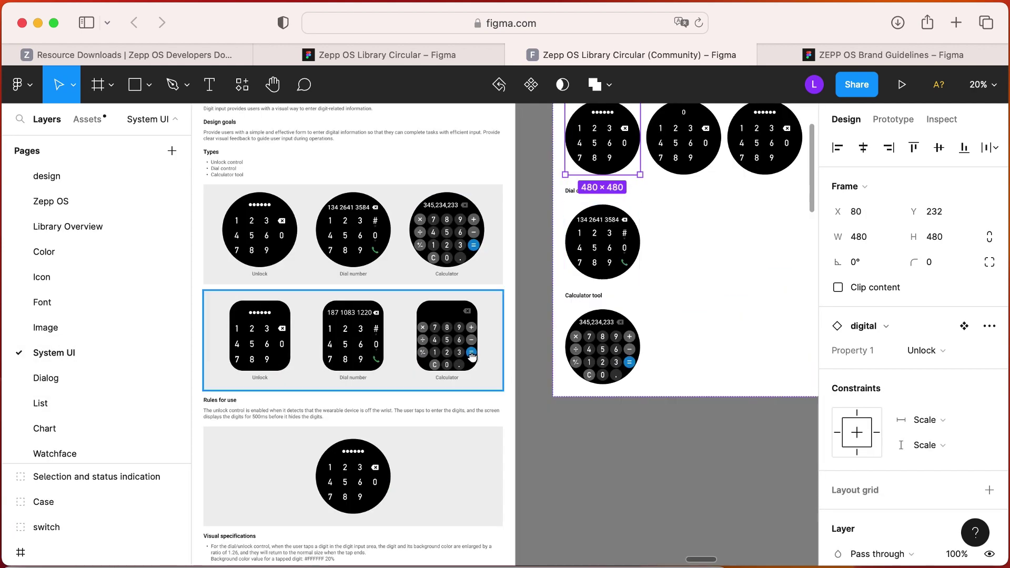
scroll(472, 358, down, 3)
scroll(472, 358, left, 3)
scroll(428, 259, up, 3)
click(431, 239)
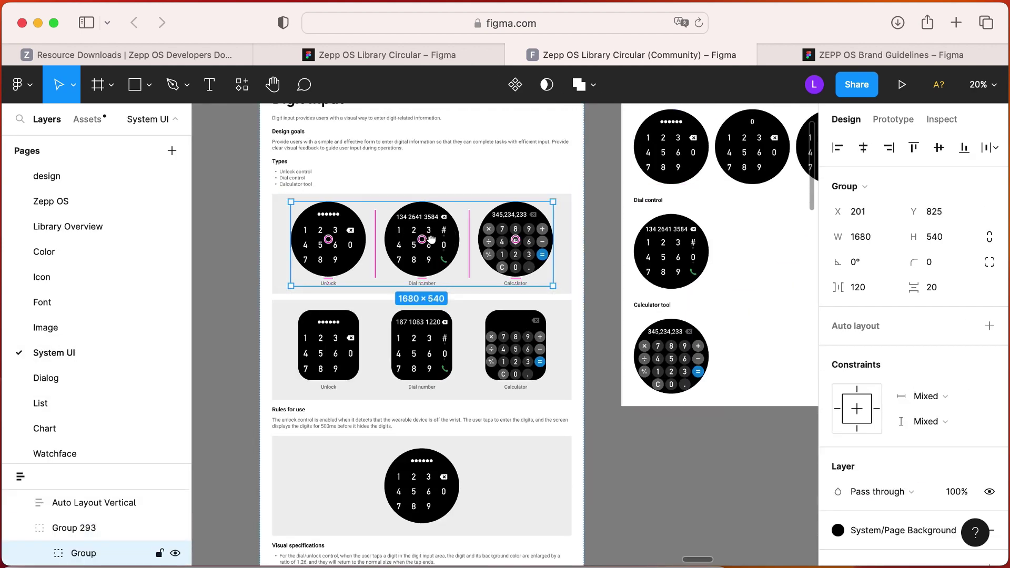
double_click(432, 230)
scroll(602, 315, down, 10)
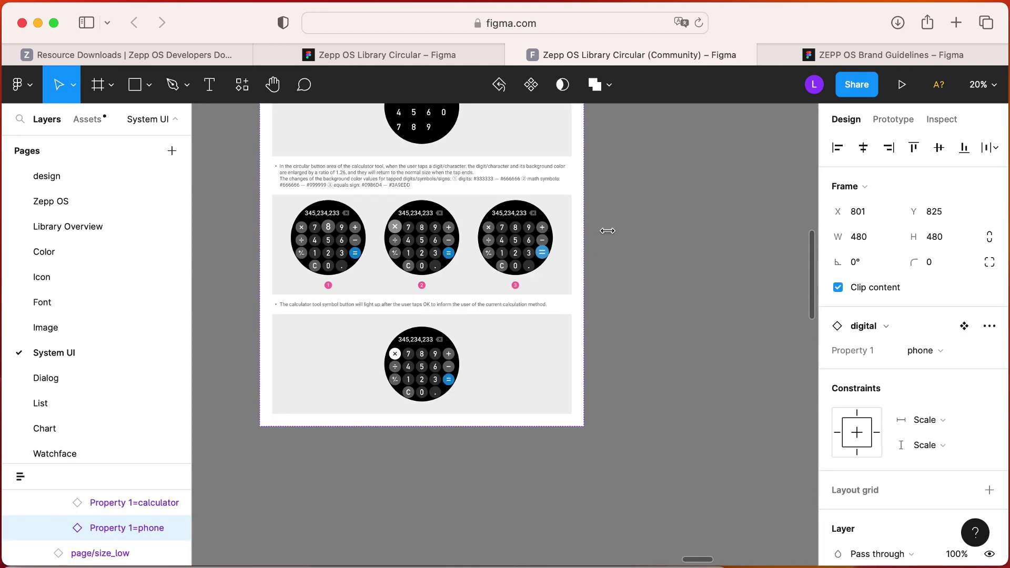
scroll(606, 228, right, 5)
scroll(600, 216, up, 10)
scroll(566, 377, up, 2)
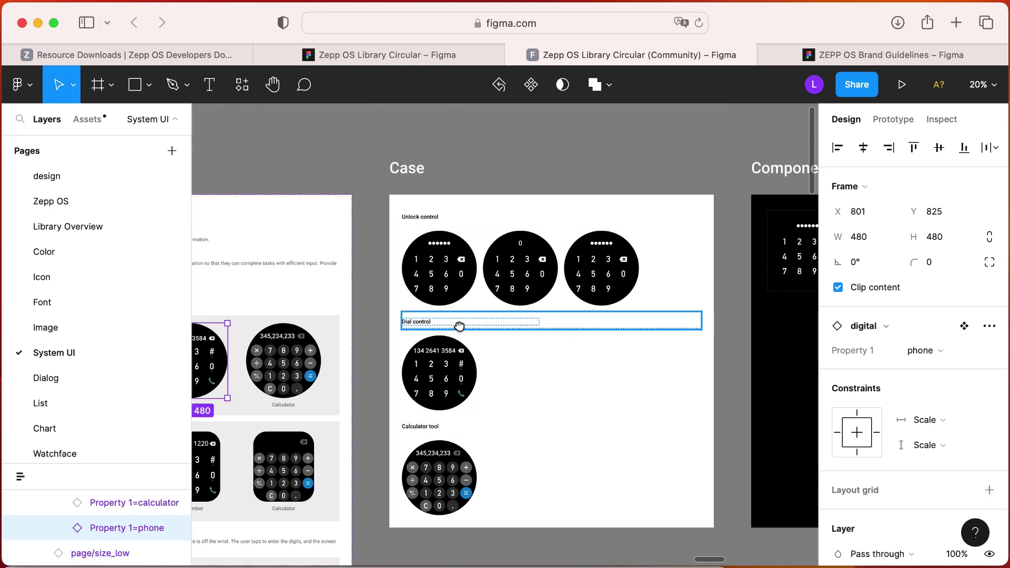
click(441, 354)
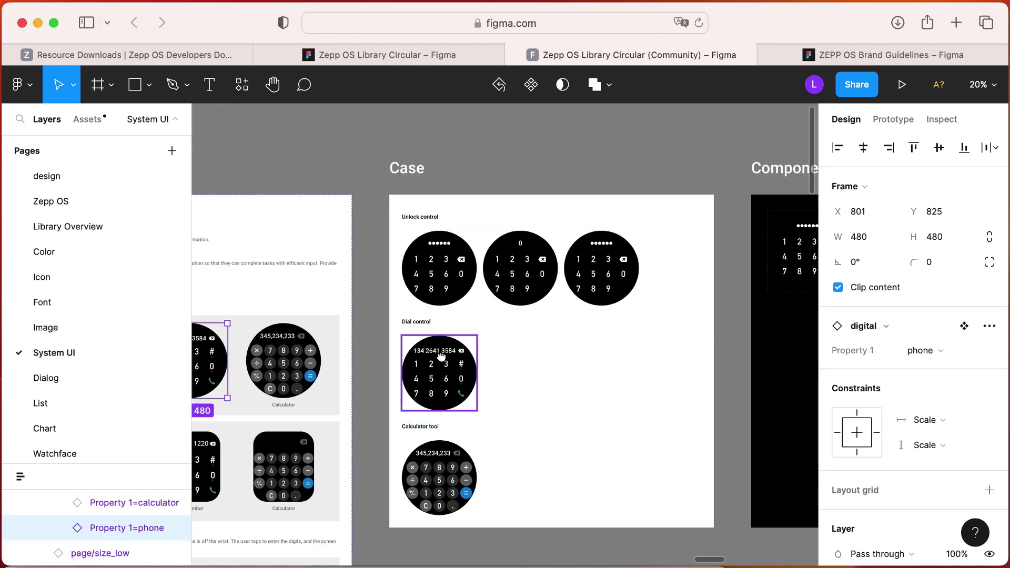
click(95, 177)
click(656, 234)
key(cmd+v)
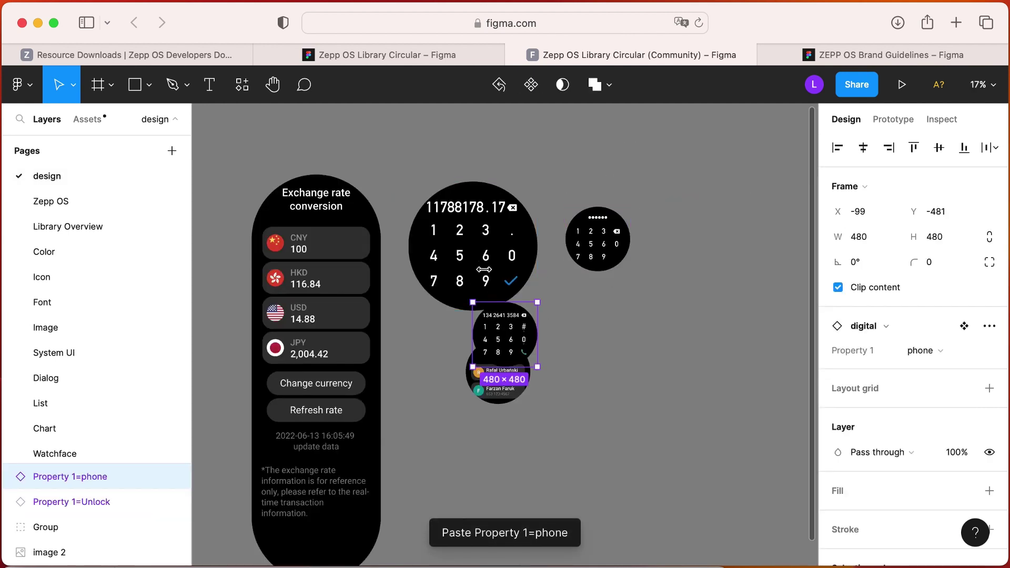
drag(507, 338, 572, 375)
click(666, 332)
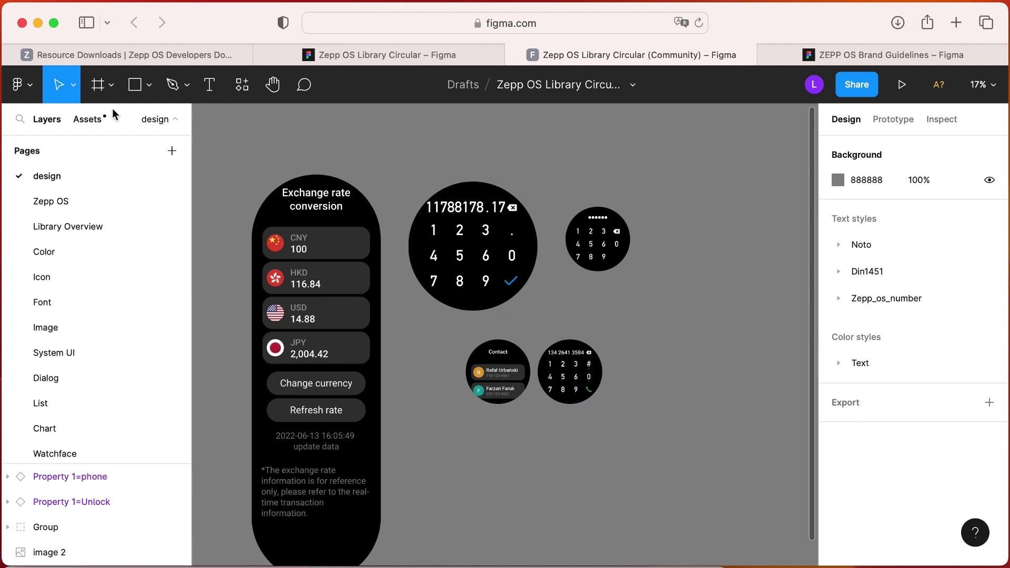
click(71, 86)
click(64, 121)
scroll(536, 337, up, 3)
scroll(429, 222, down, 3)
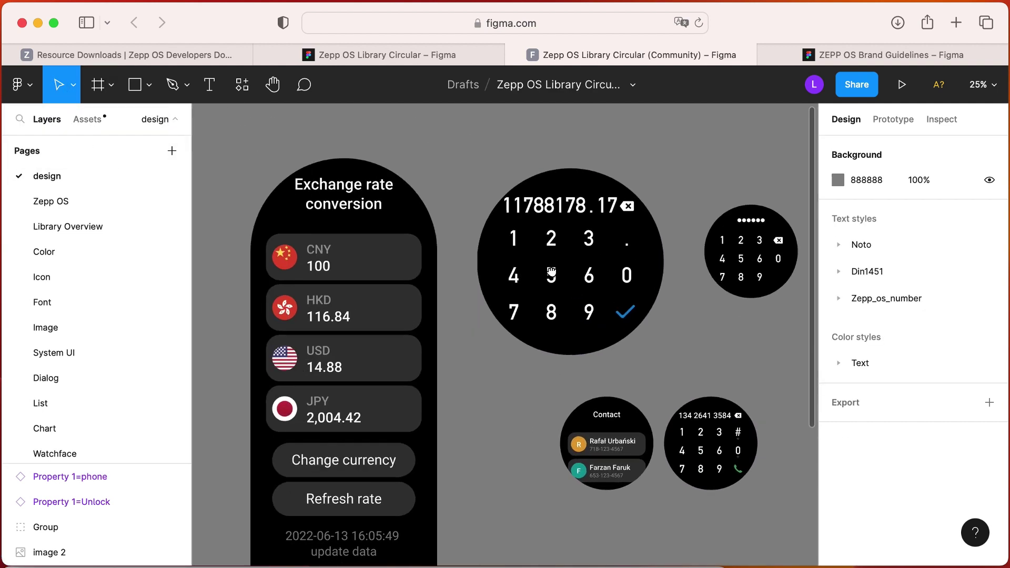
Move the exchange rate and keypad reference images together down and to the left, away from the copied components.
click(415, 295)
shift+click(586, 265)
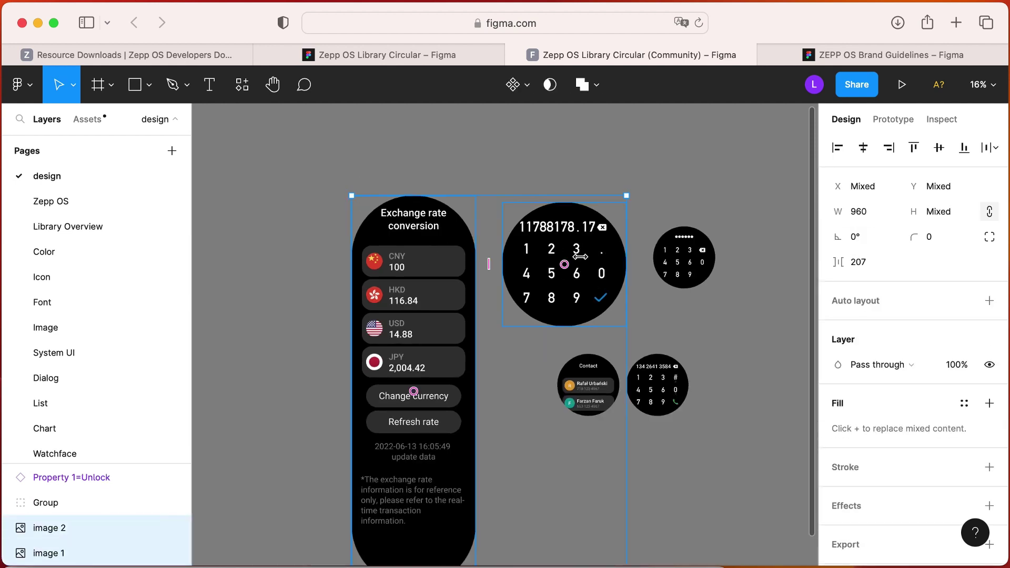
drag(556, 221, 399, 314)
click(578, 226)
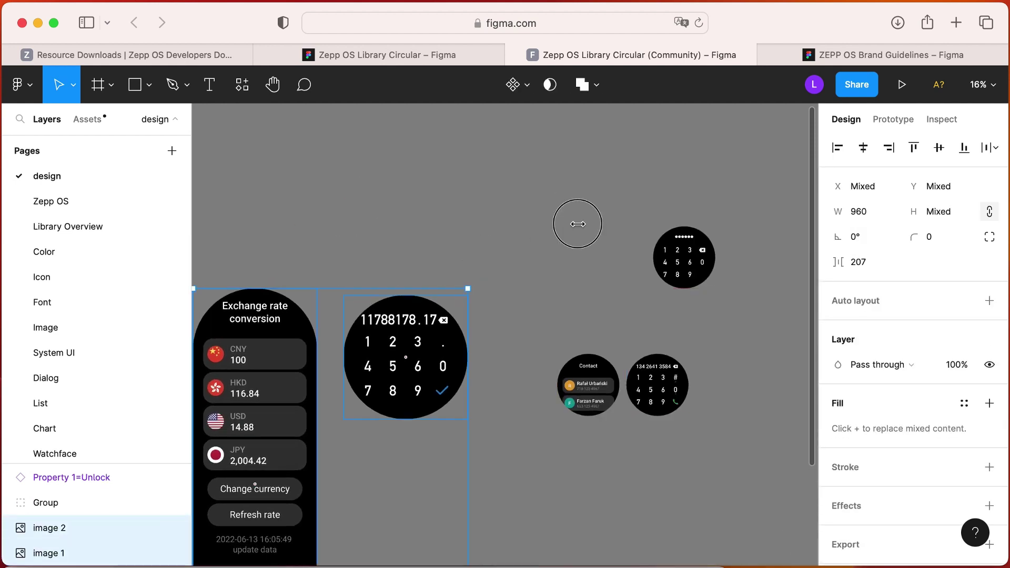
Import the country flag and currency icon images onto the design page, in the empty area below the keypad reference.
click(576, 377)
scroll(283, 271, down, 4)
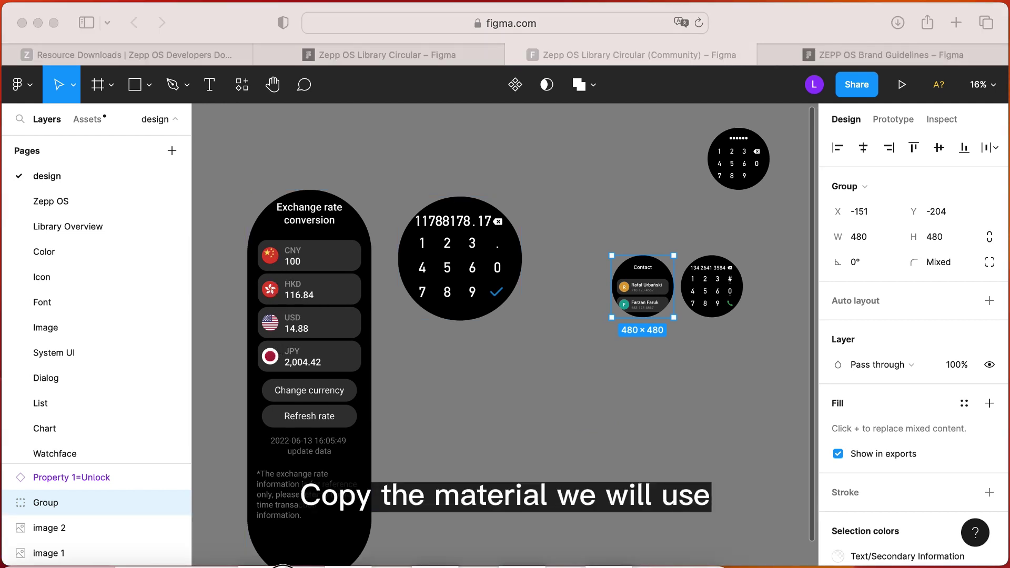
drag(474, 430, 442, 419)
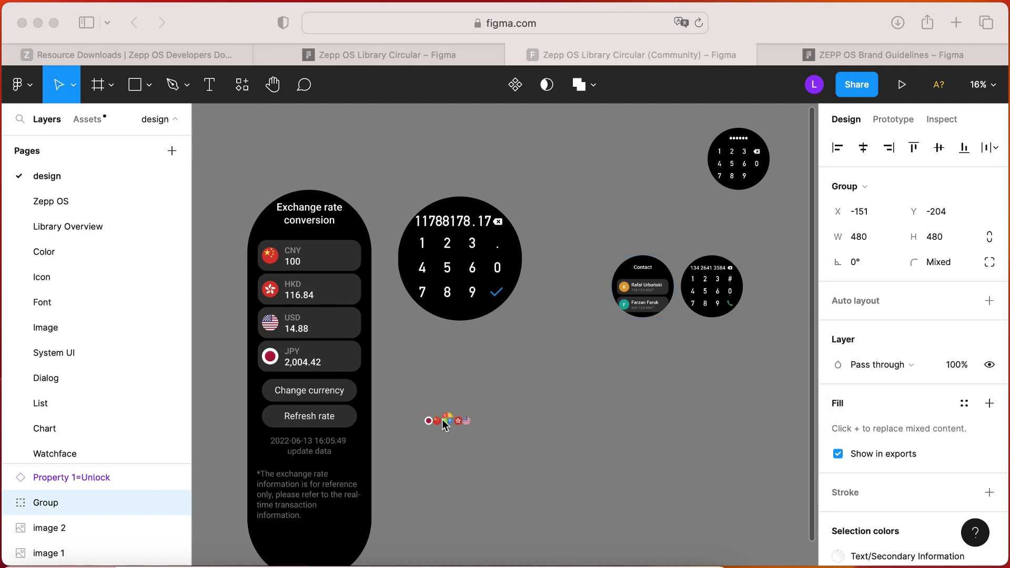
Change the Contact screen's title to "Exchange rate conversion" and its two cards to CNY 100 and HKD 116.84.
scroll(523, 424, up, 5)
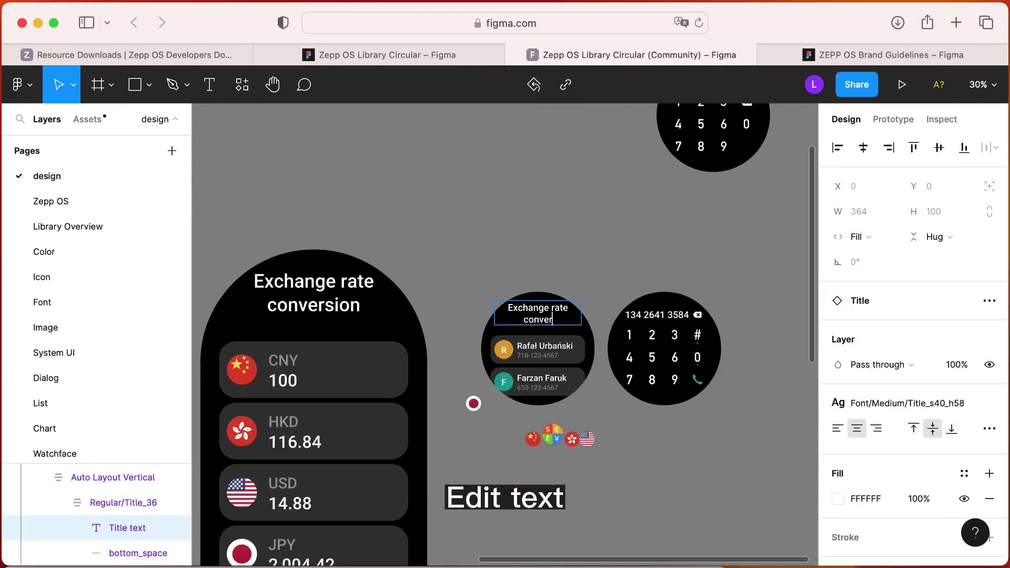
double_click(550, 346)
double_click(538, 356)
text(100)
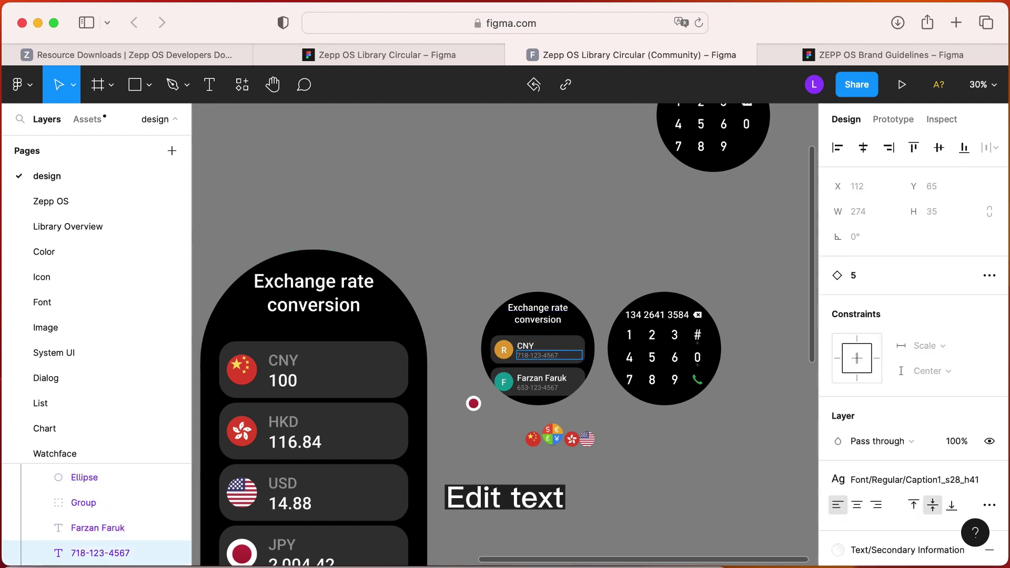
double_click(576, 379)
text(HKD)
double_click(563, 388)
text(11)
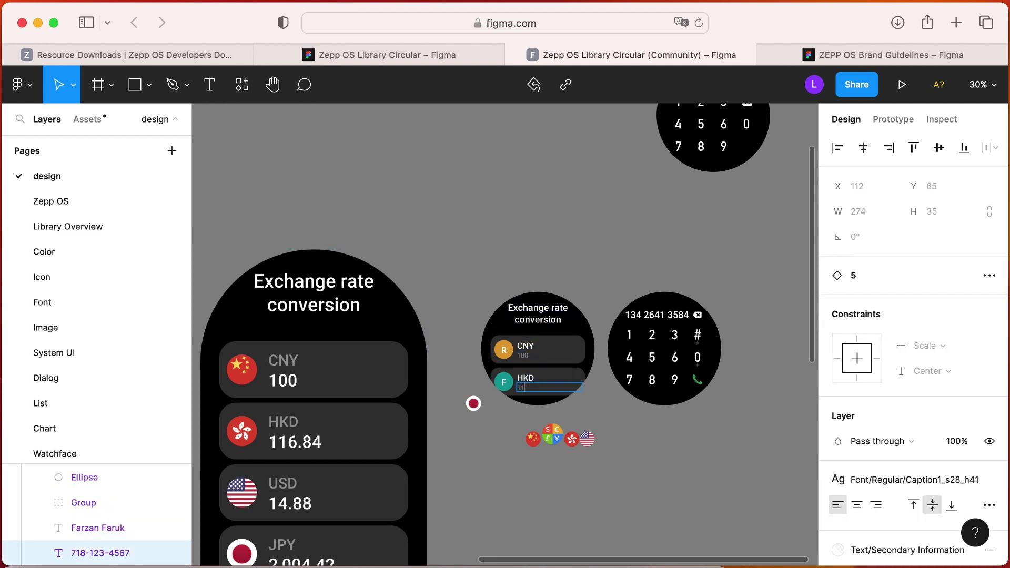
text(6.84)
click(563, 395)
Move the flag and currency icons to the empty canvas above the small exchange rate screen.
drag(627, 468, 503, 420)
drag(557, 437, 482, 230)
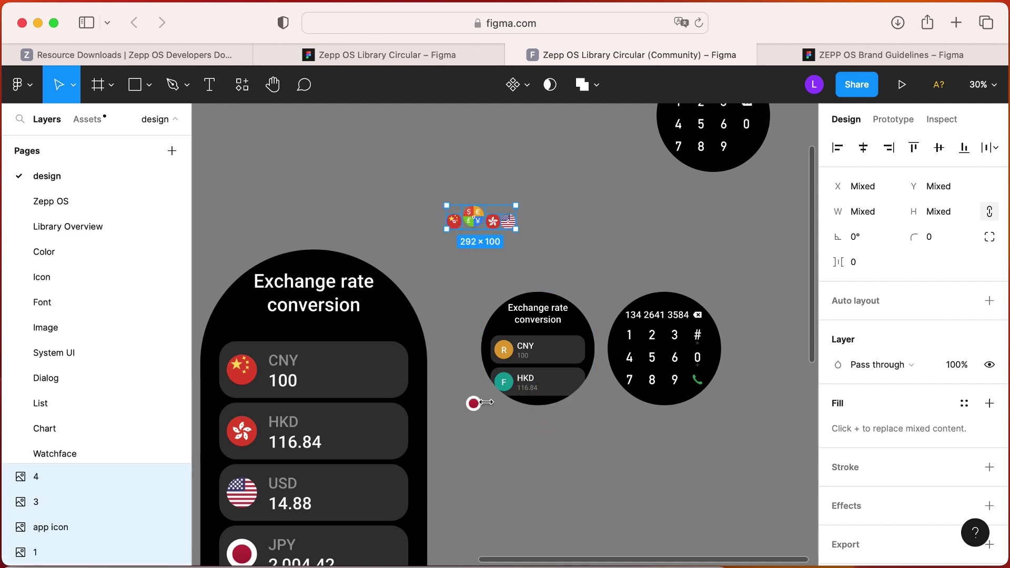
drag(472, 406, 451, 265)
Delete the mask layer from the small exchange rate screen's group and apply auto layout to the group.
click(534, 347)
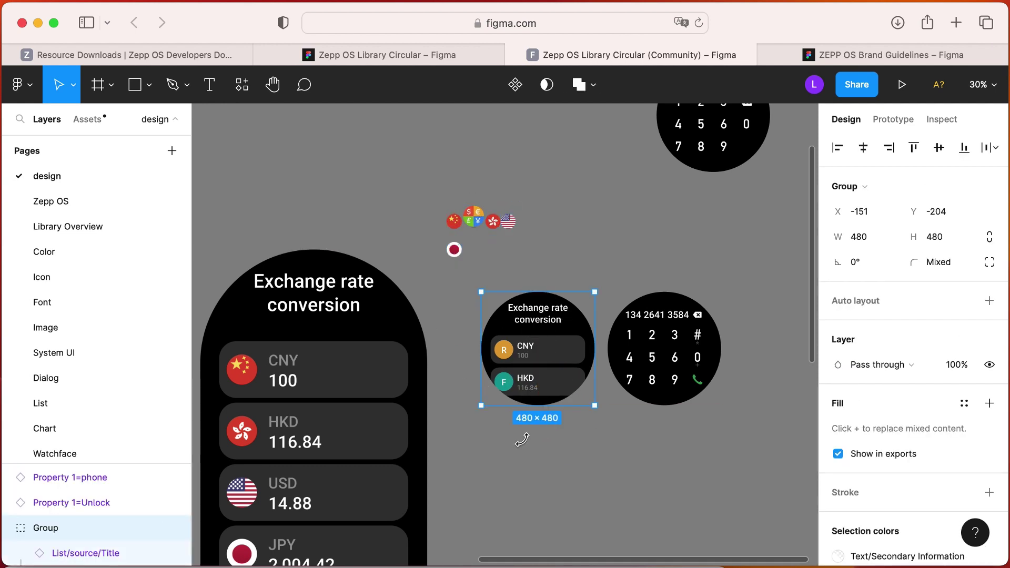
scroll(526, 421, down, 1)
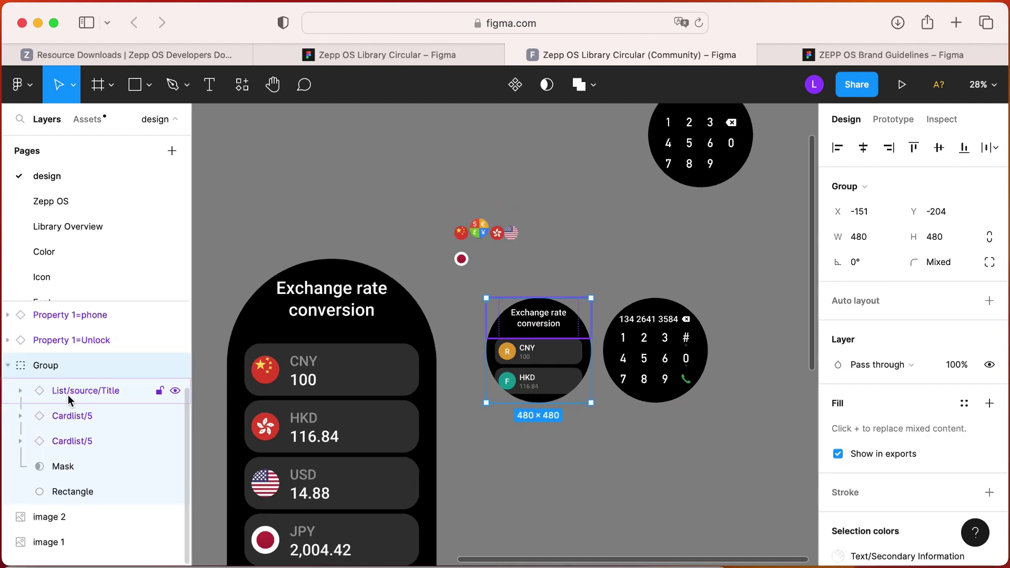
click(60, 466)
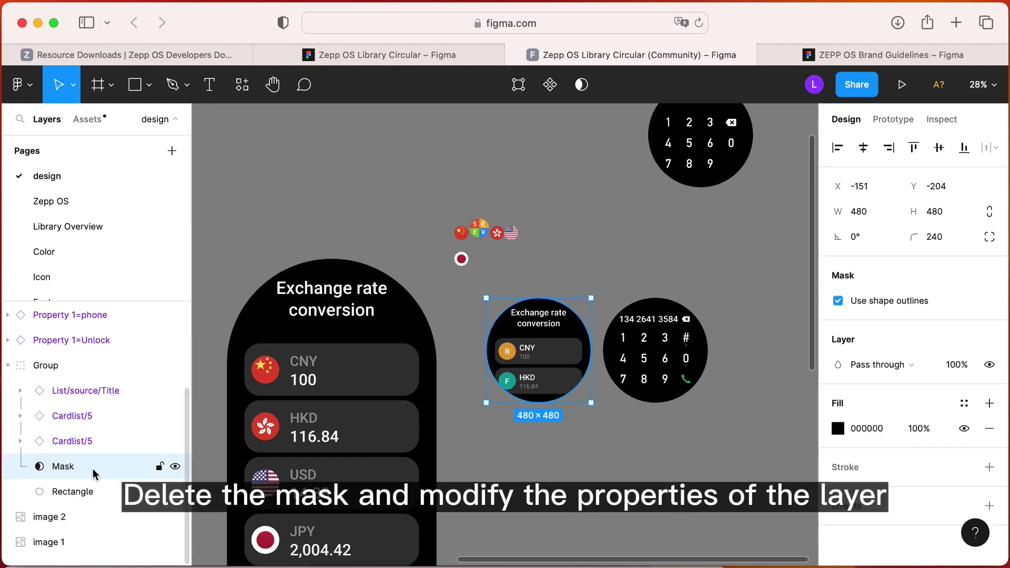
key(Delete)
click(534, 347)
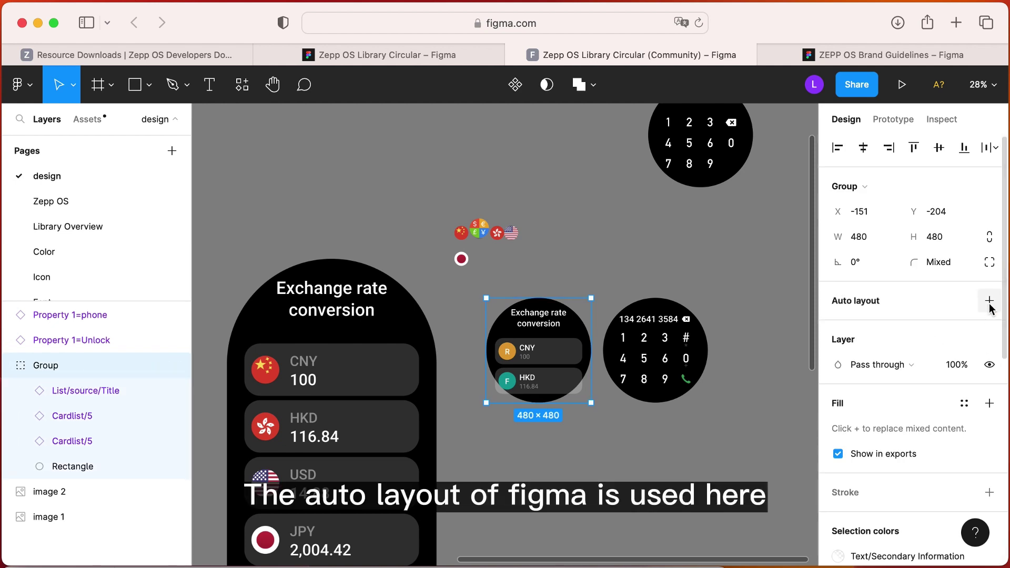
click(990, 302)
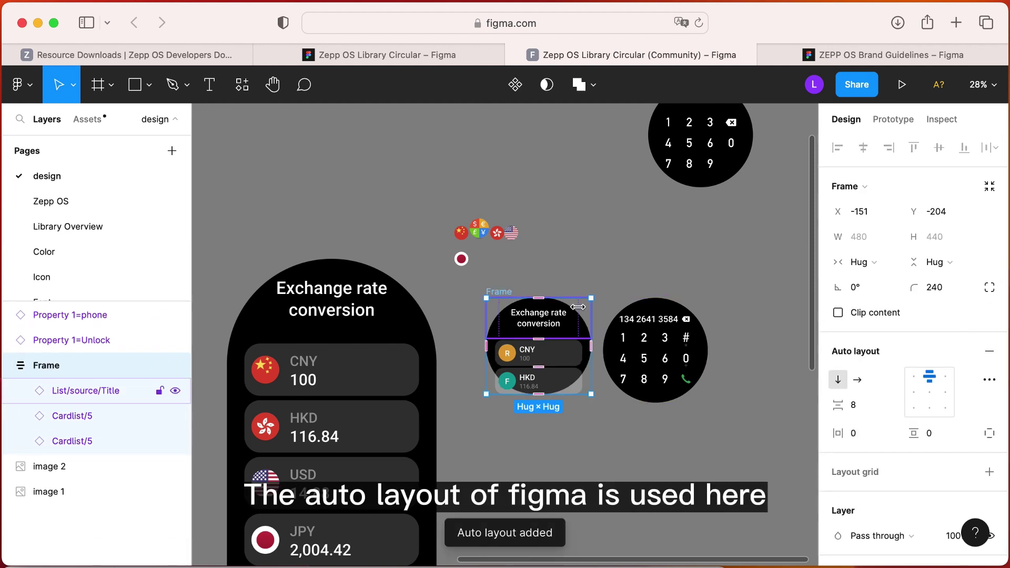
Undo the last auto layout, reapply it to the small exchange rate screen's group, and extend the frame downward into a tall rounded screen.
key(super+z)
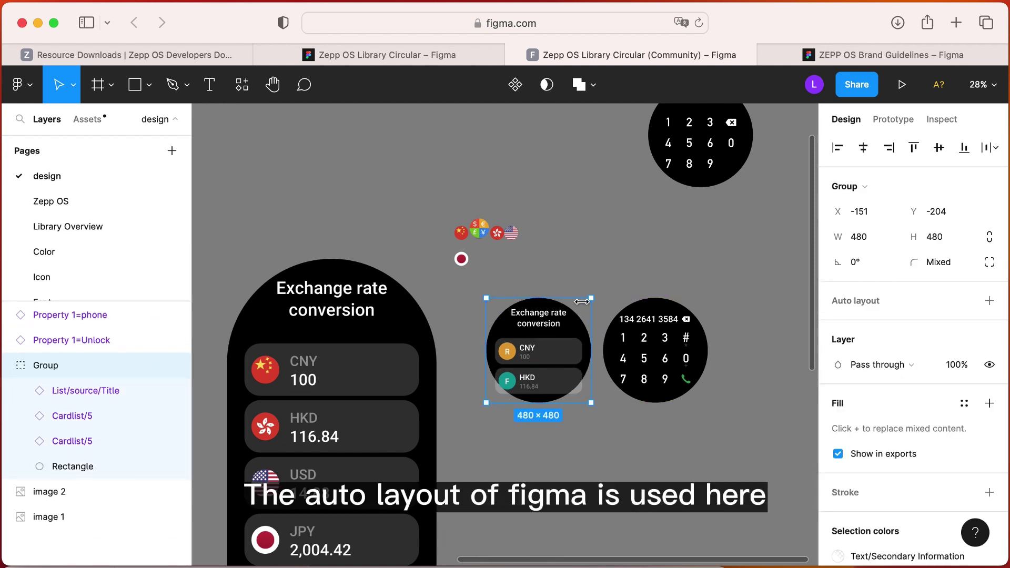
click(989, 302)
drag(545, 399, 586, 460)
click(696, 362)
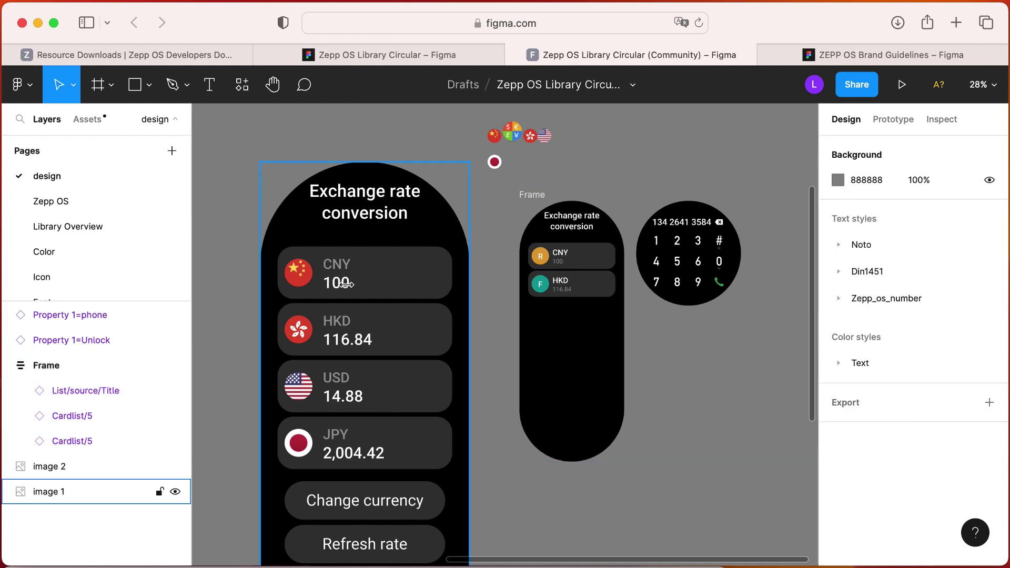
Duplicate the HKD card twice so the copies stack below it in the small exchange rate frame.
double_click(414, 275)
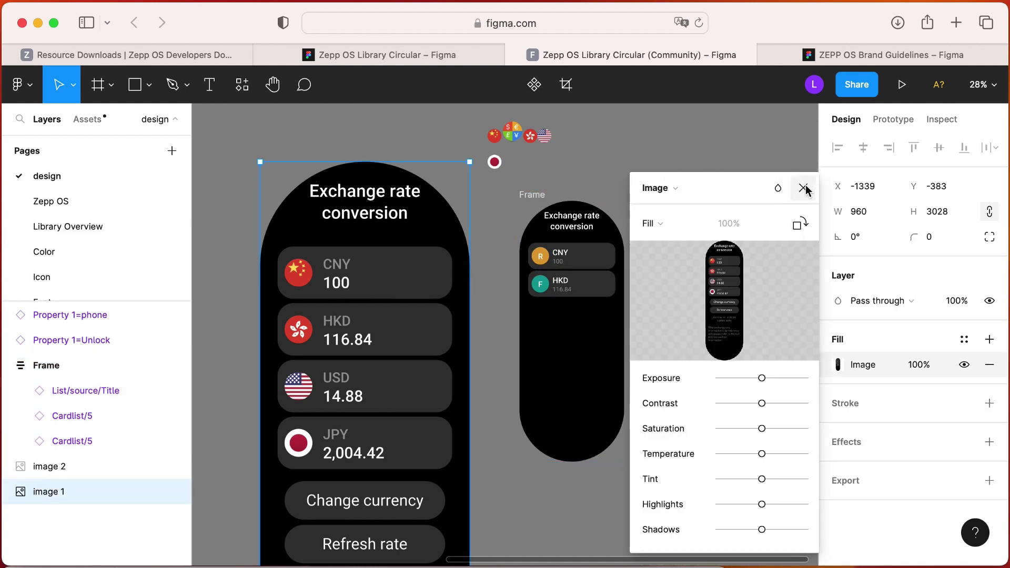
click(804, 188)
click(572, 284)
key(ctrl+d)
key(ctrl+d)
key(ctrl+z)
key(ctrl+z)
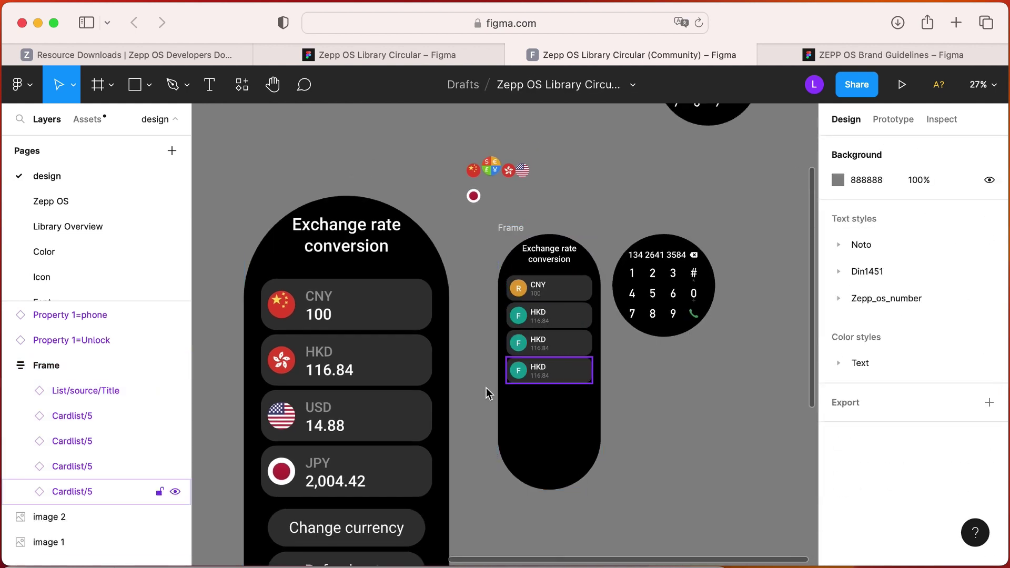
Insert the List/source category title text component below the two Body Short buttons in the frame and duplicate it.
scroll(488, 394, down, 3)
click(85, 122)
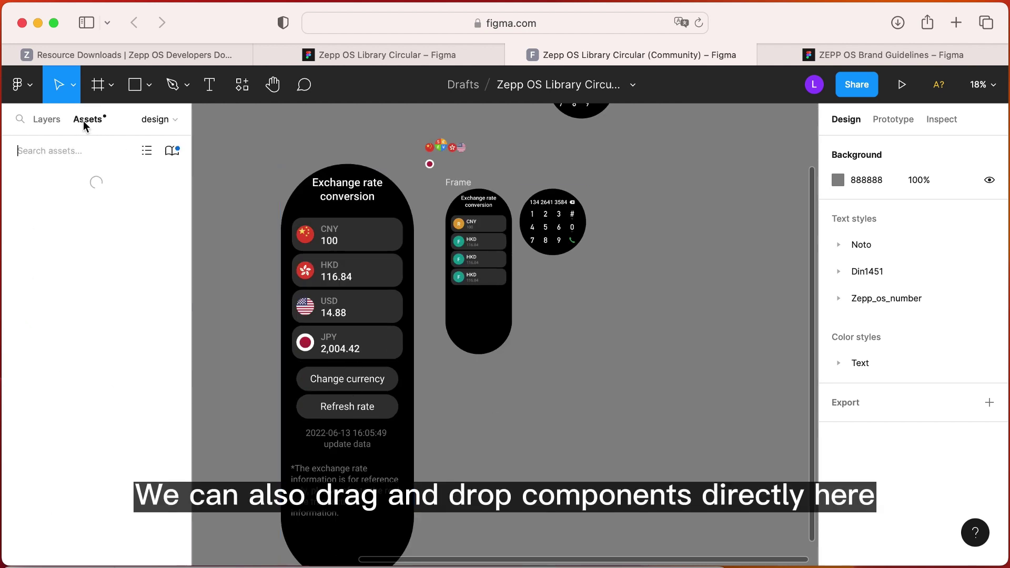
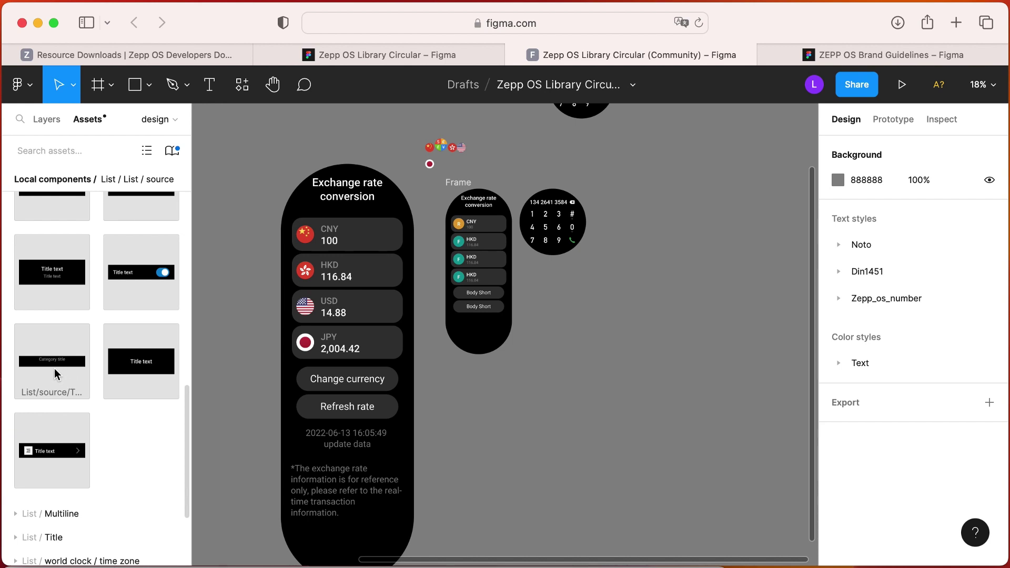
drag(86, 374, 77, 381)
scroll(76, 384, up, 1)
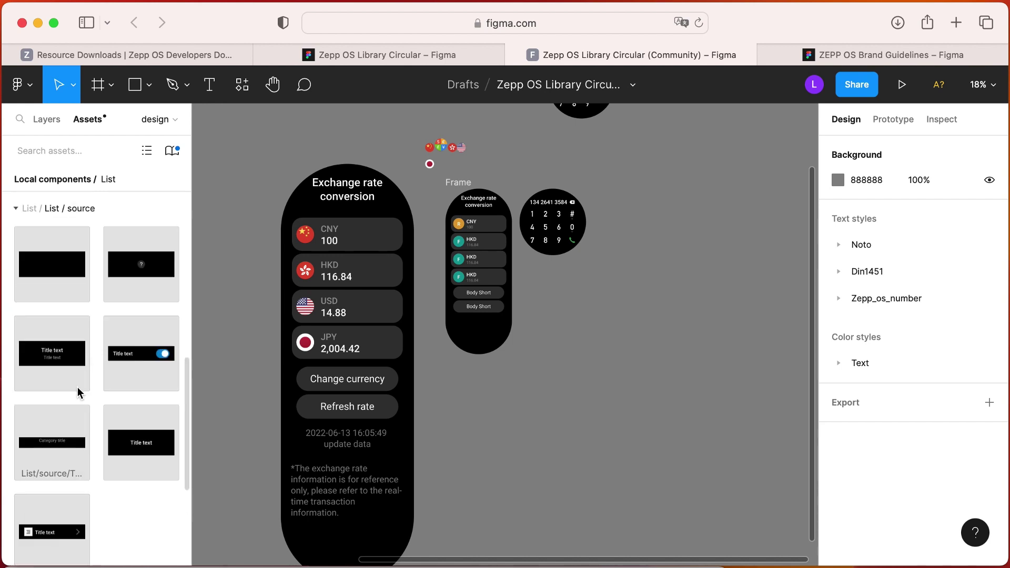
scroll(87, 399, down, 2)
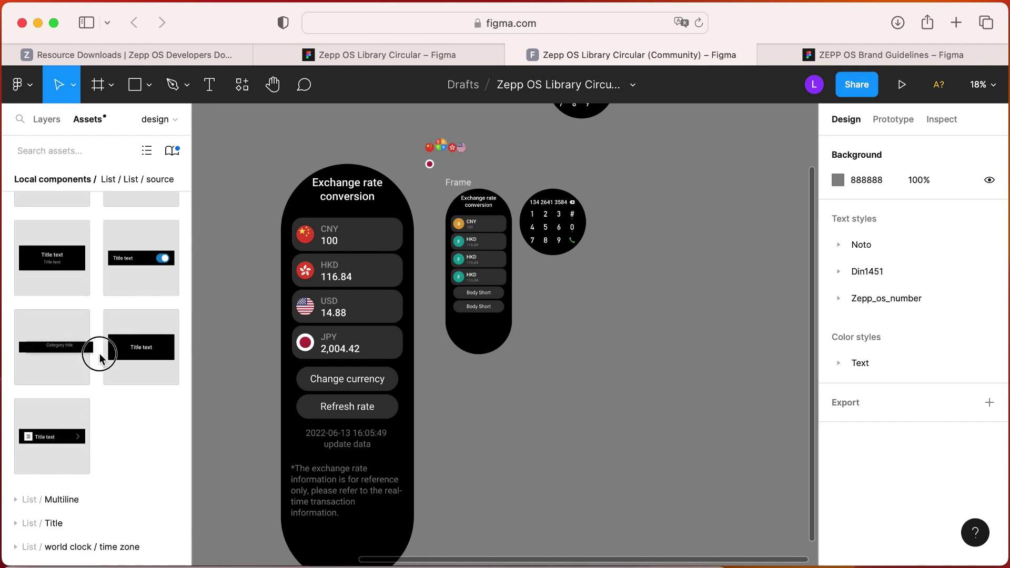
drag(100, 350, 499, 340)
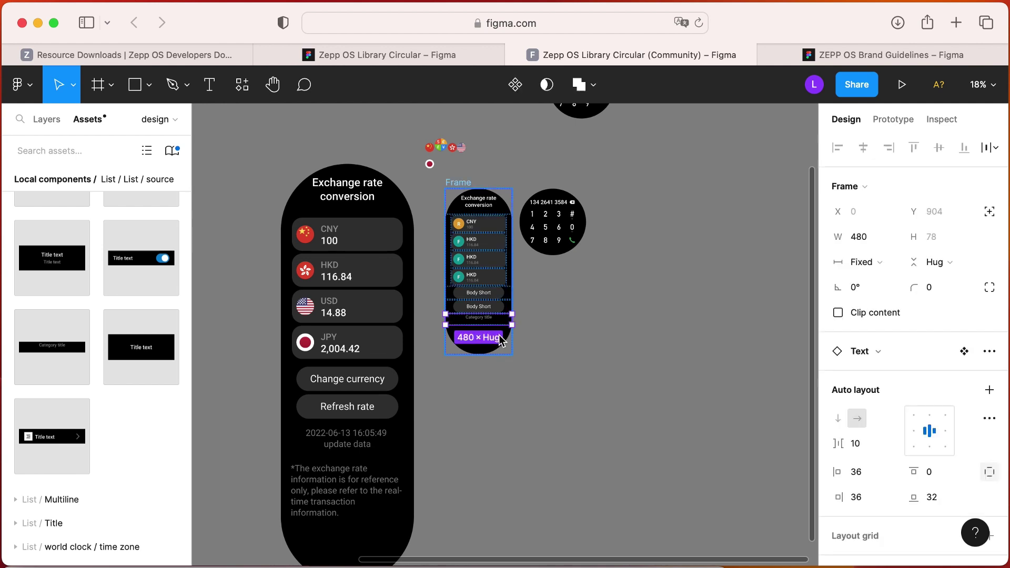
scroll(481, 319, up, 3)
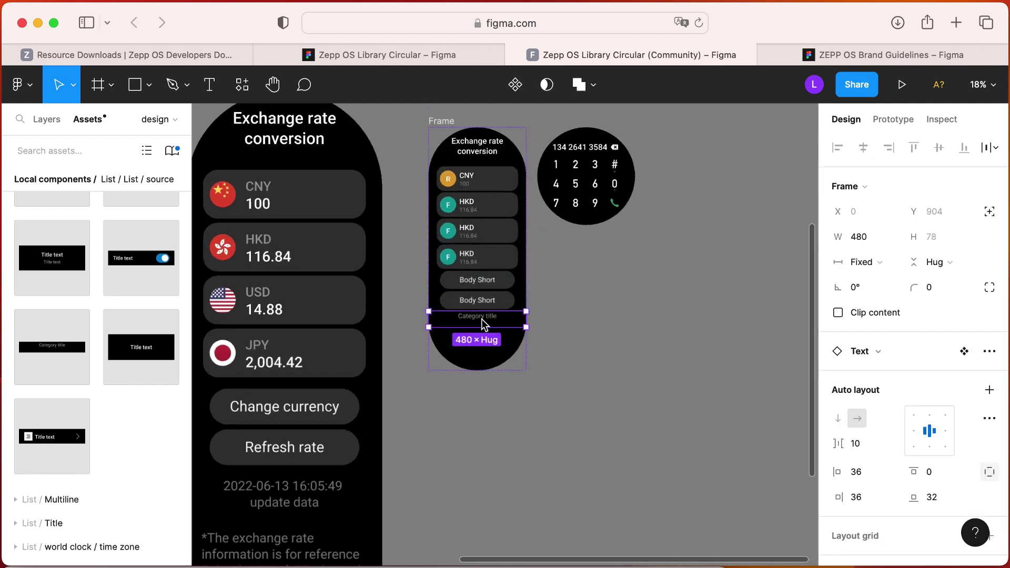
key(super+d)
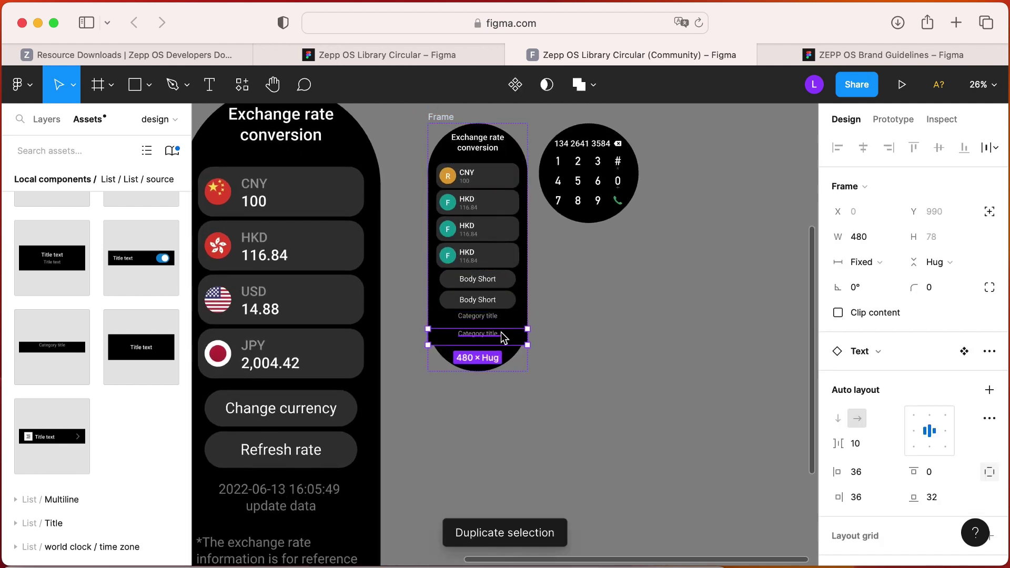
double_click(489, 318)
double_click(490, 314)
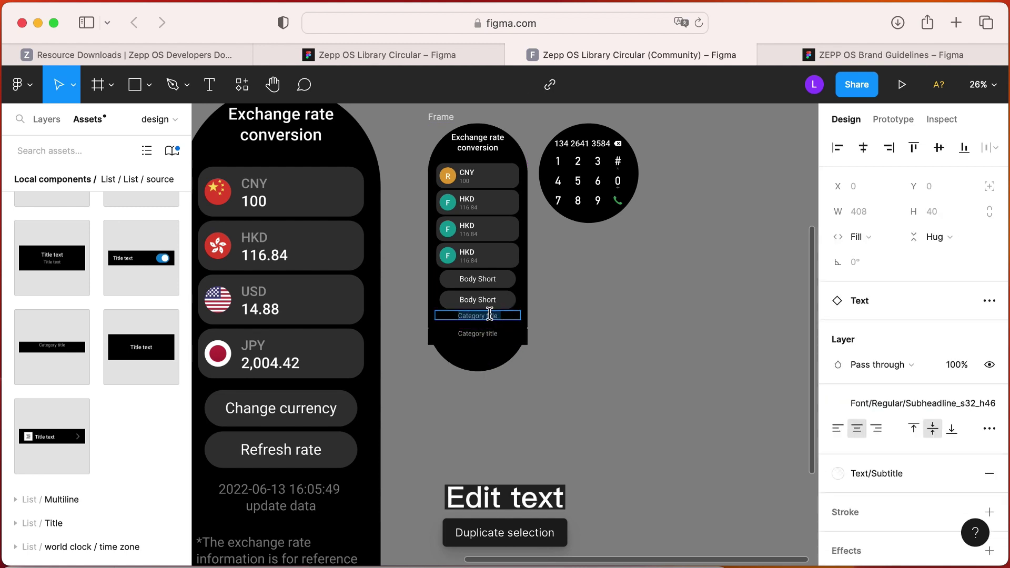
text(2022-06-13 16:05:49 )
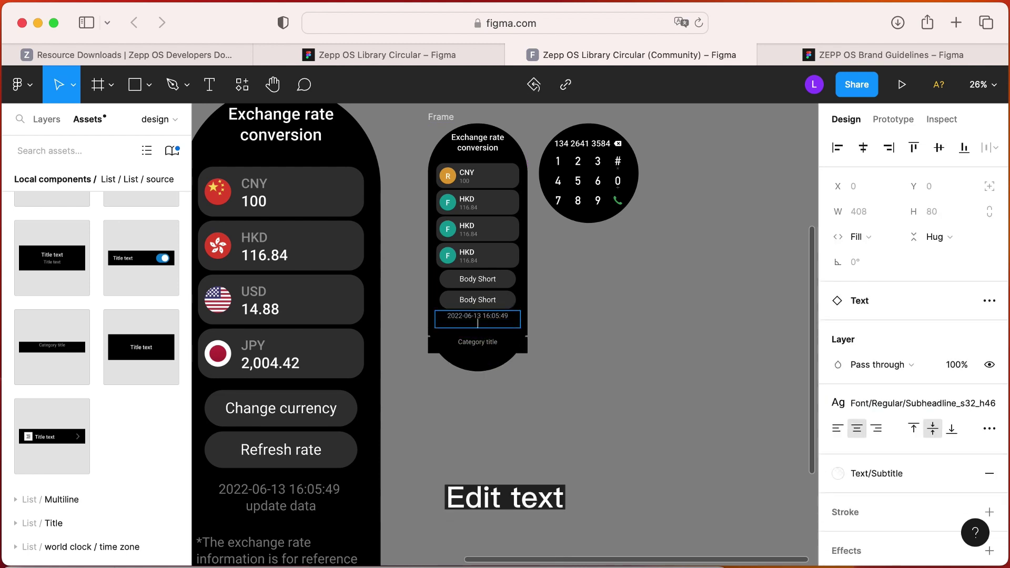
text(update data)
Replace the second category title with "*The exchange rate information is for reference only, please refer to the real-time transaction information.".
scroll(472, 367, down, 3)
double_click(537, 267)
text(*The exchange rate information is for reference only, please refer to the real-time transaction information.)
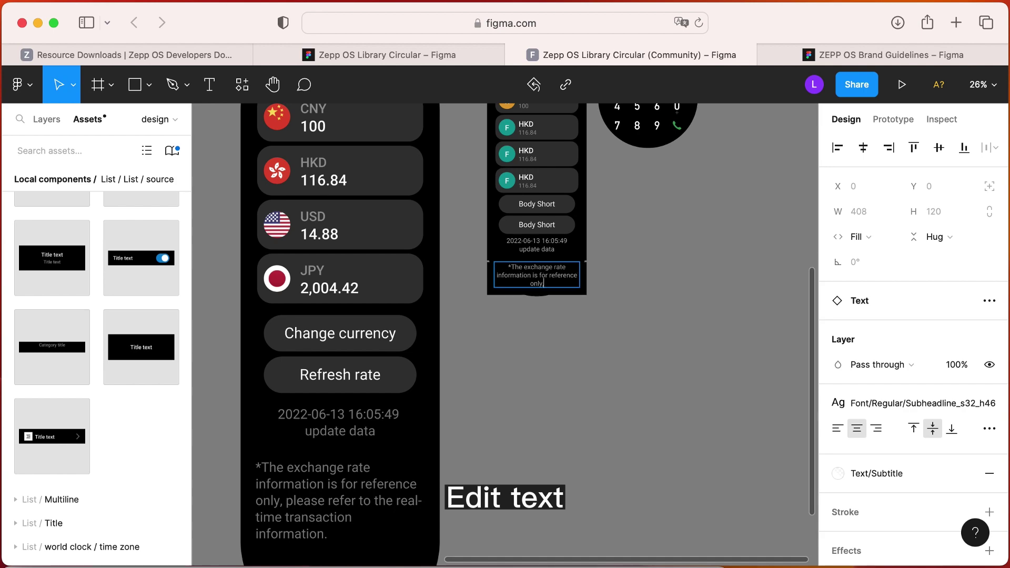
key(Escape)
key(Escape)
Change the third and fourth cards of the small exchange rate frame to USD 14.88 and JPY 2,004.42.
scroll(484, 197, down, 3)
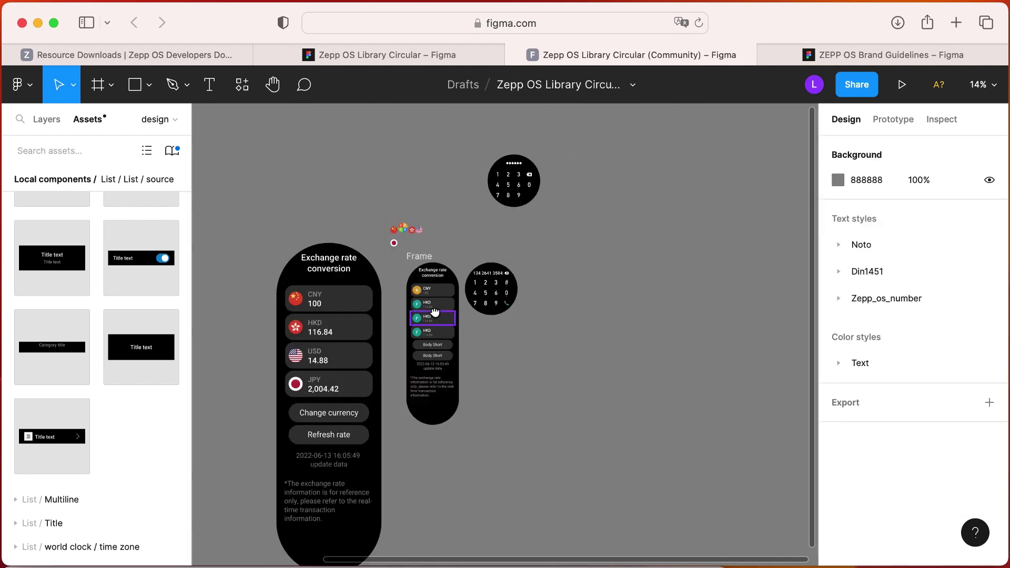
scroll(485, 197, up, 5)
double_click(609, 297)
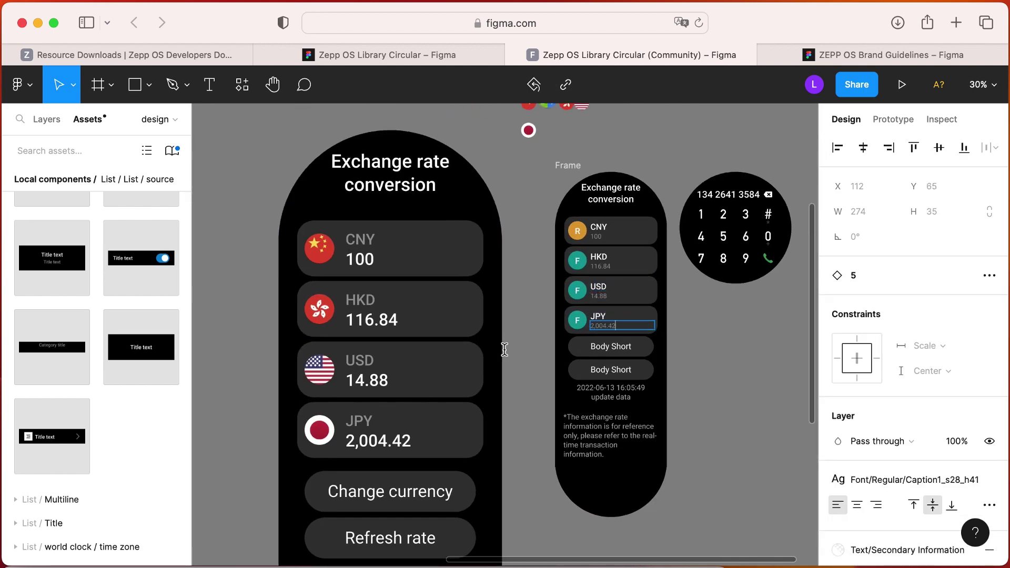
Relabel the two Body Short buttons as "Change currency" and "Refresh rate".
double_click(611, 347)
text(Change cRefresh rate)
key(Escape)
Collapse the expanded layers in the layer list and wrap the Change currency and Refresh rate buttons together in a new frame.
scroll(540, 242, right, 3)
click(540, 398)
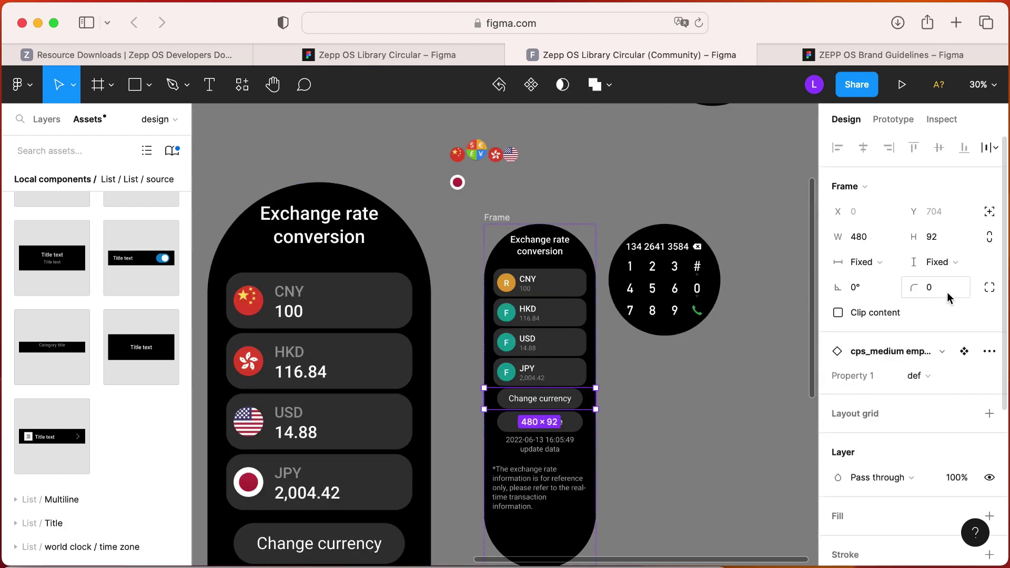
click(45, 119)
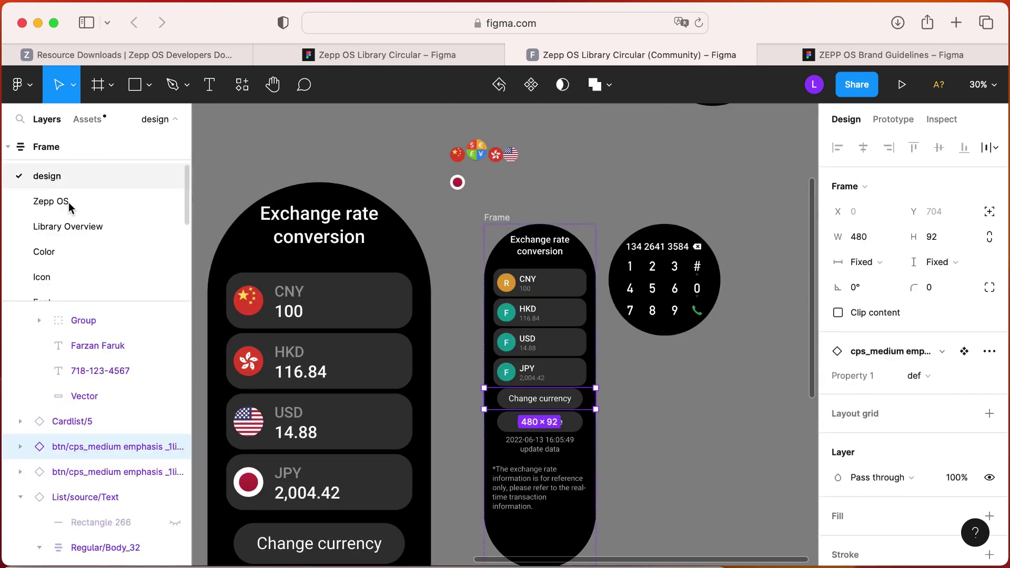
drag(102, 266, 102, 201)
scroll(39, 316, up, 3)
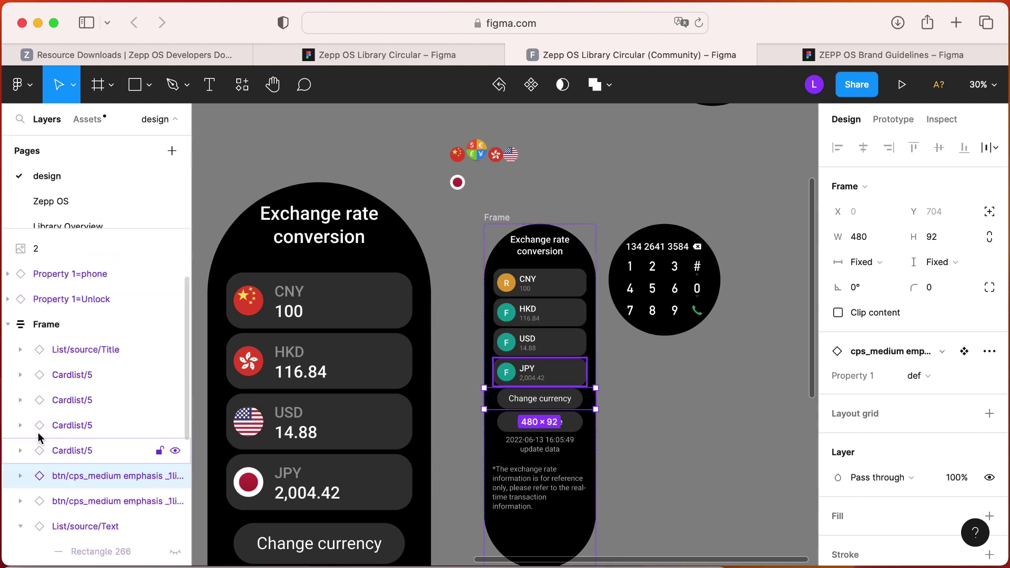
scroll(32, 515, down, 1)
scroll(19, 505, down, 1)
click(20, 472)
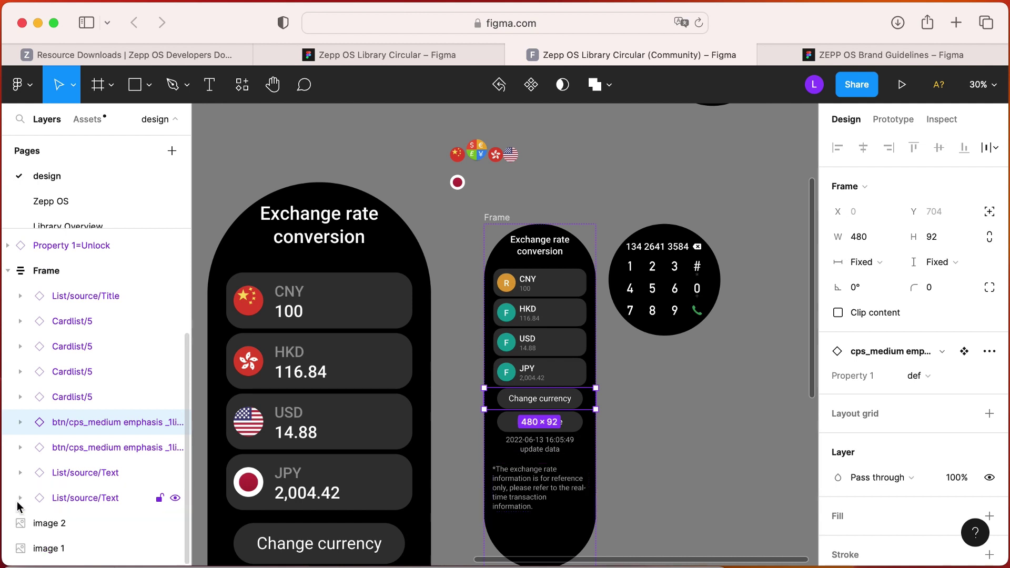
scroll(488, 431, down, 3)
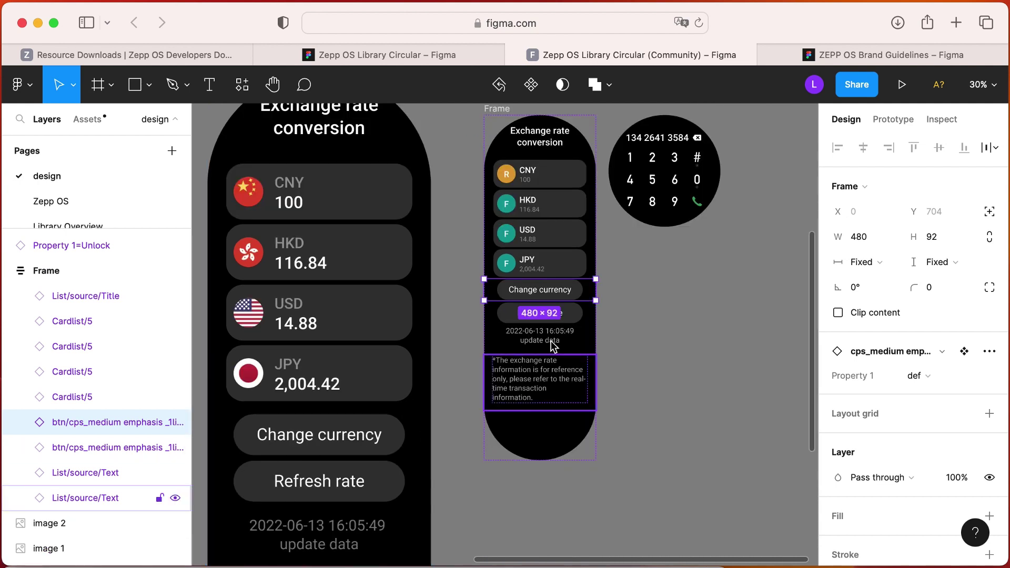
shift+click(539, 313)
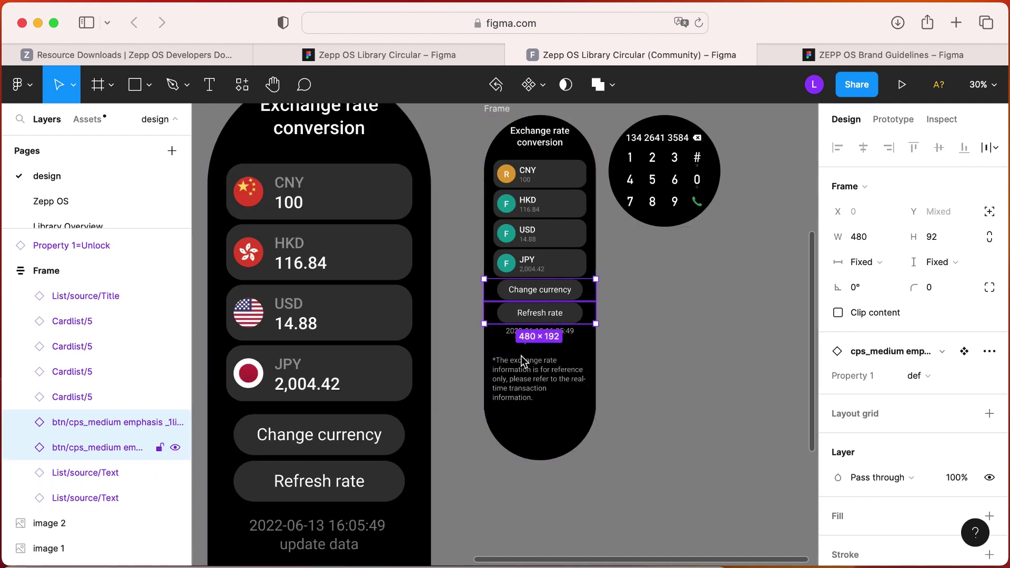
right_click(63, 436)
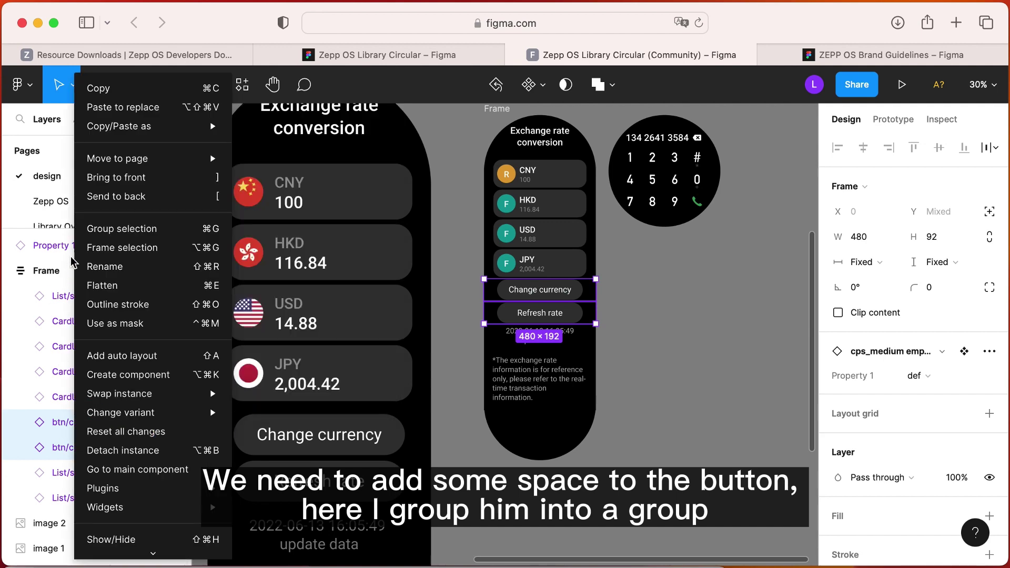
click(140, 247)
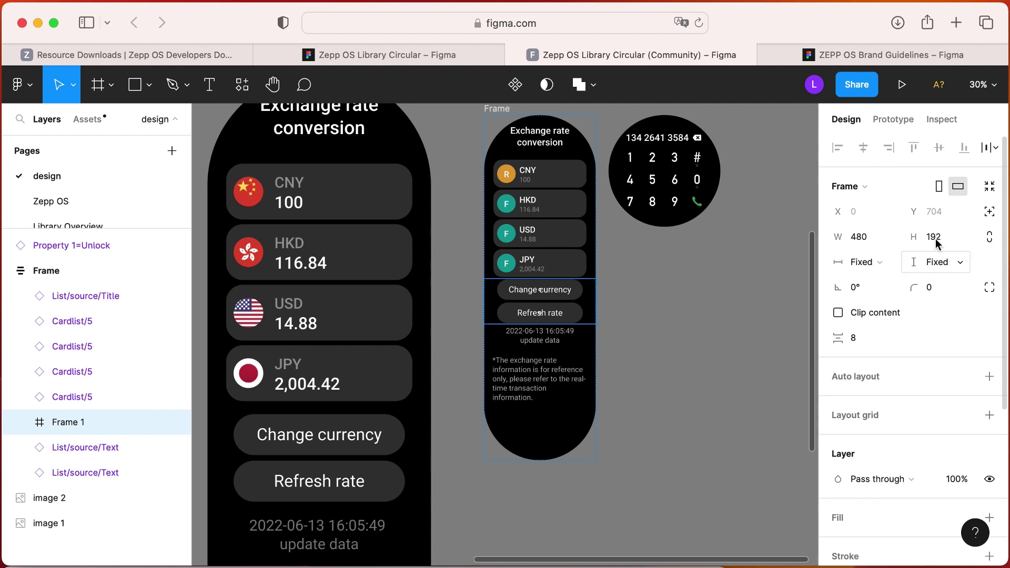
Apply vertical auto layout to the two buttons' frame and set its vertical padding to 16.
click(990, 377)
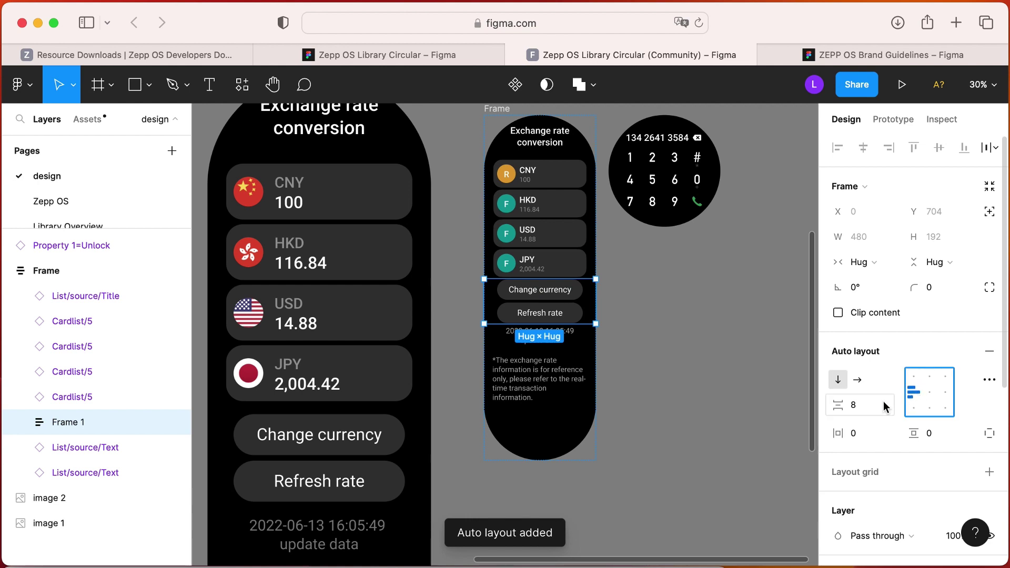
click(935, 433)
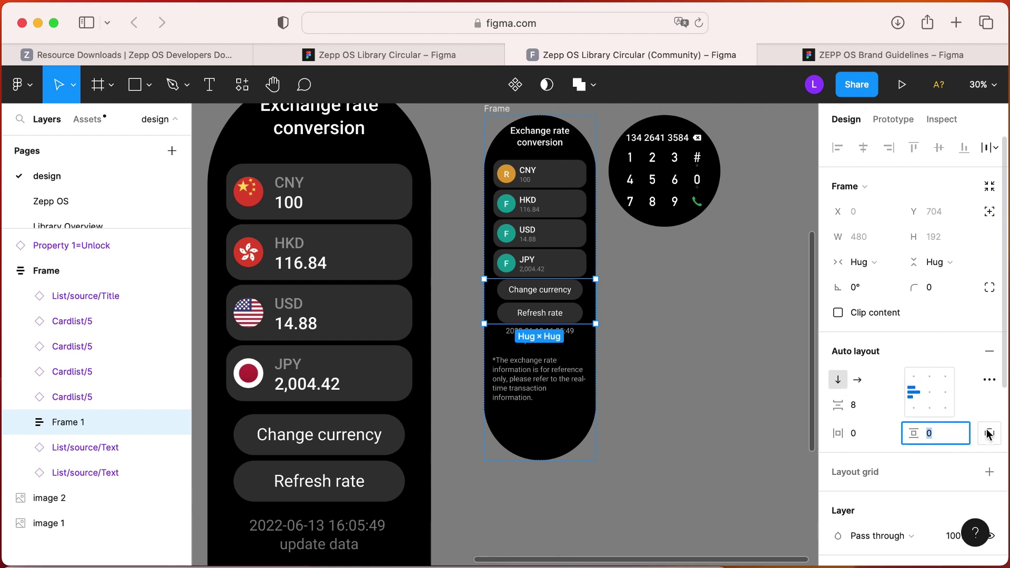
text(134 26)
key(Return)
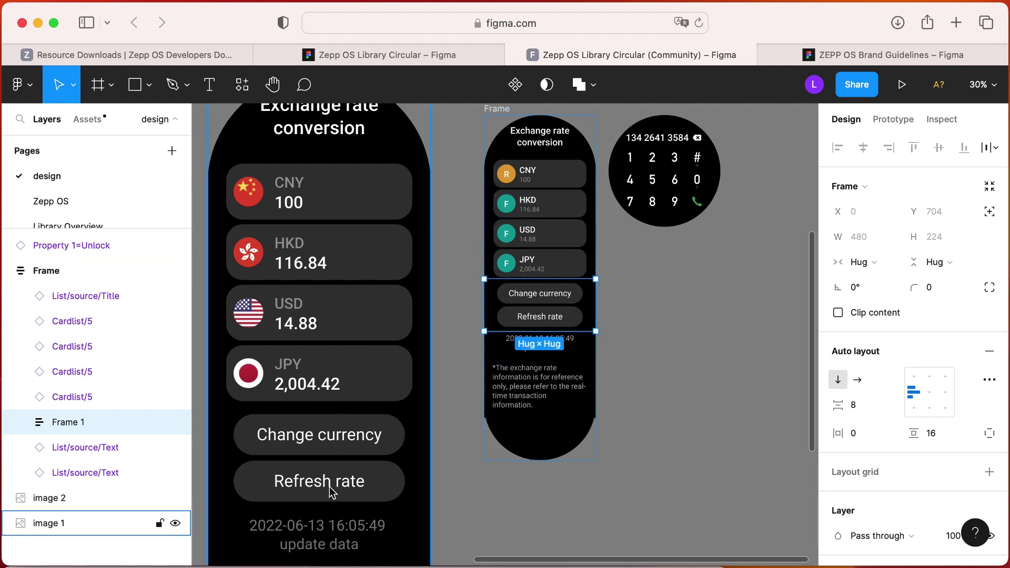
click(700, 366)
Compare the rebuilt exchange rate screen with the large reference image, looking at the cards, buttons and text.
scroll(610, 358, down, 2)
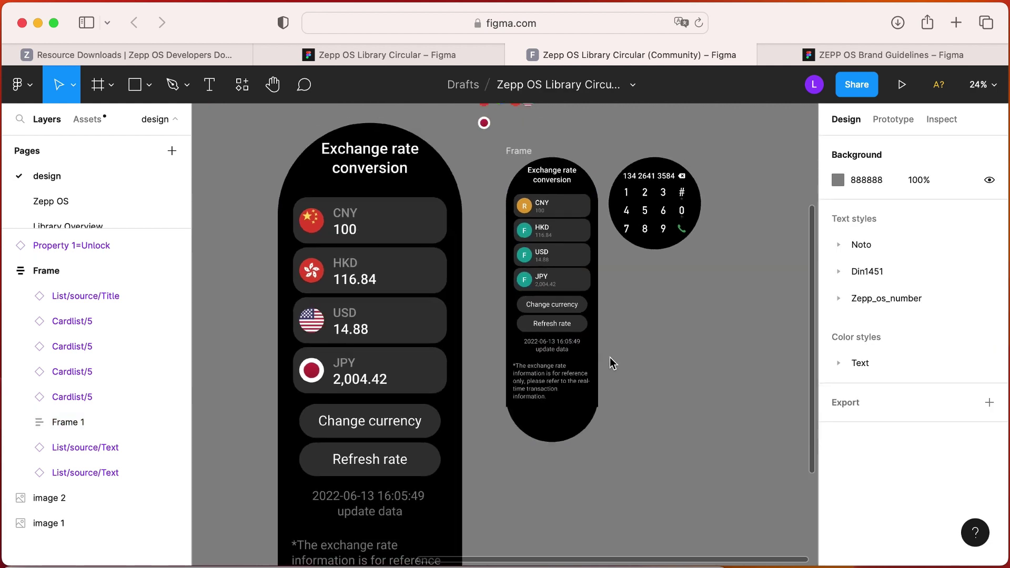
scroll(635, 335, right, 1)
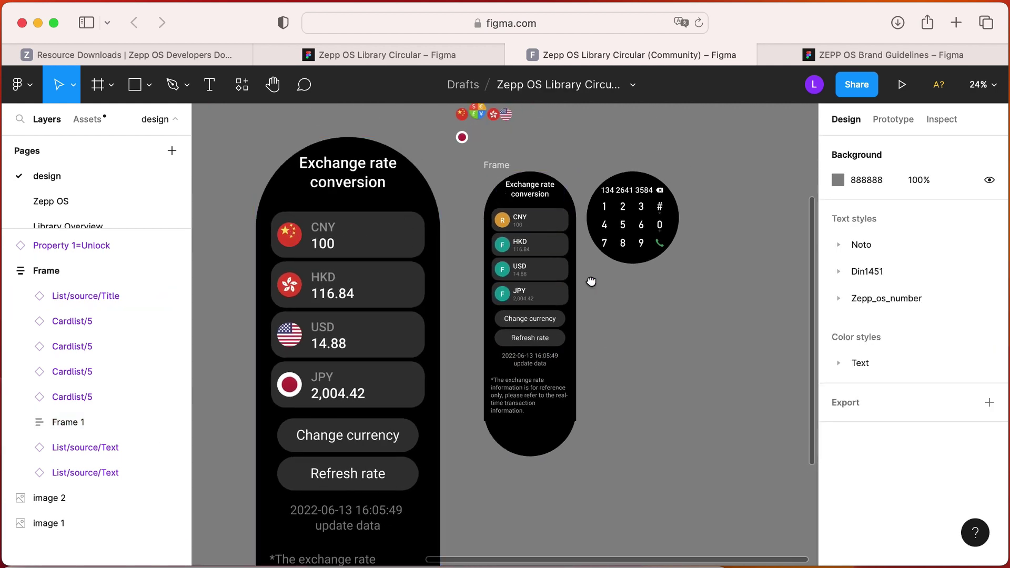
scroll(462, 270, down, 6)
scroll(586, 274, up, 5)
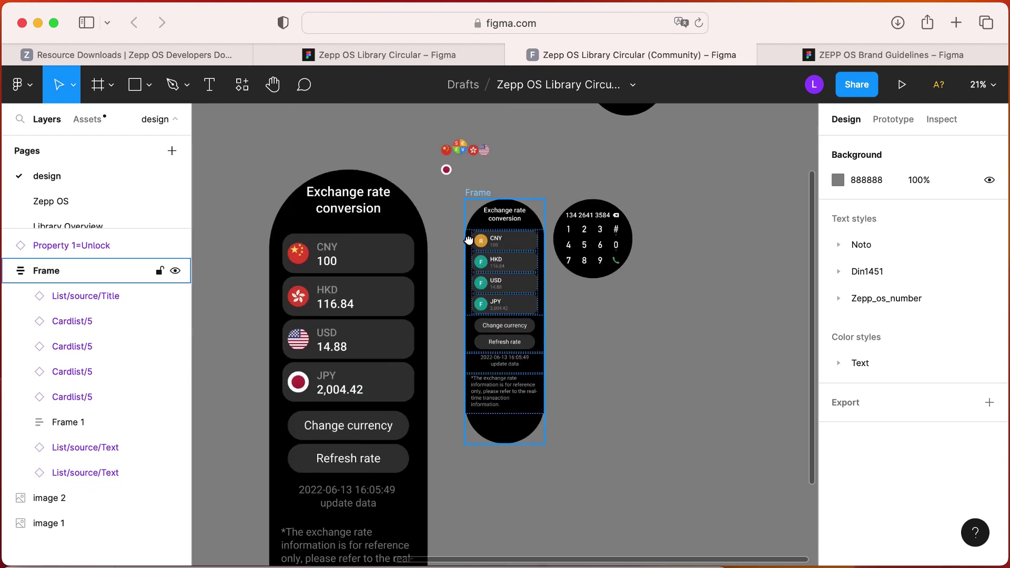
click(330, 258)
scroll(283, 248, up, 3)
key(Escape)
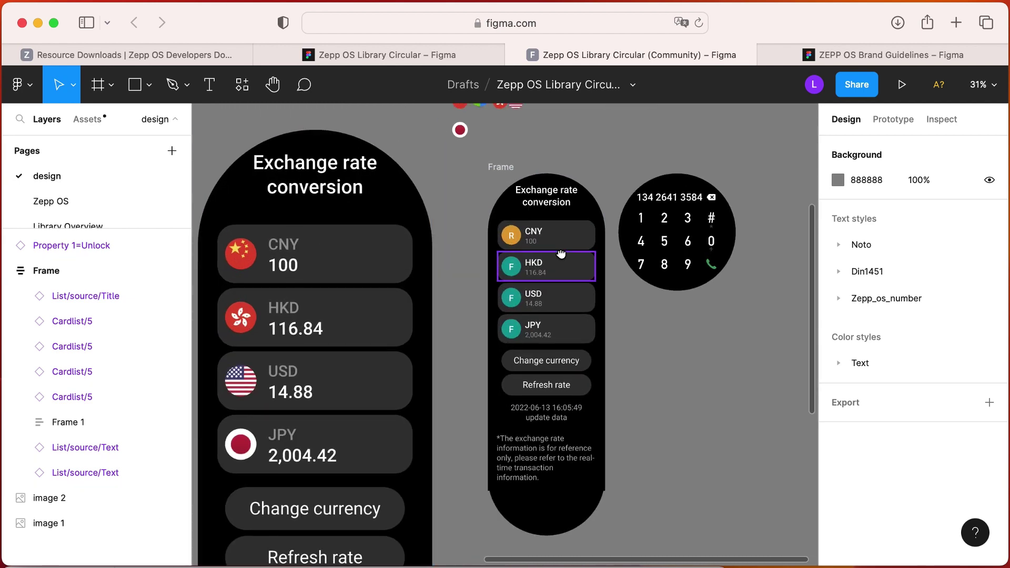
click(541, 233)
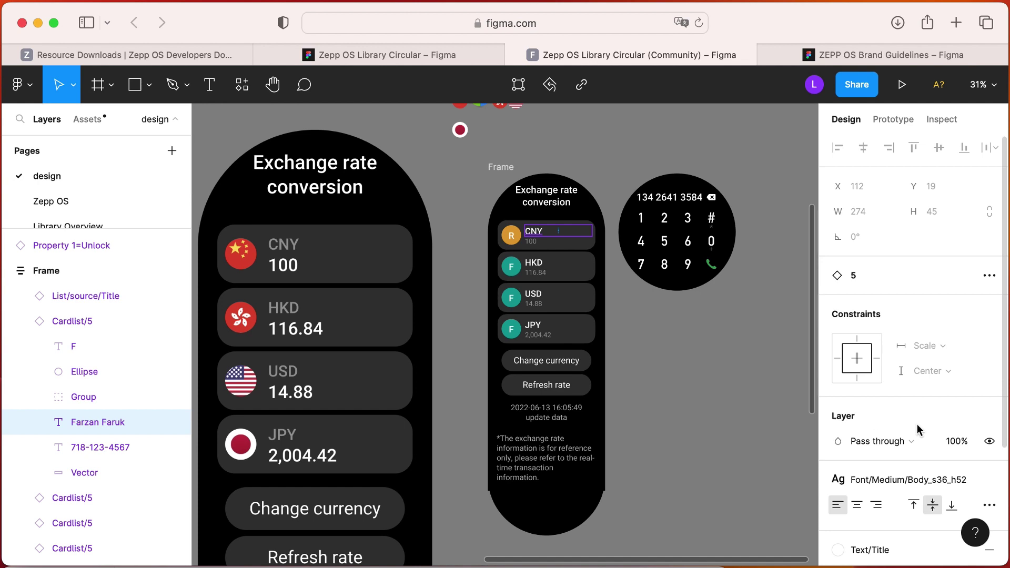
click(938, 479)
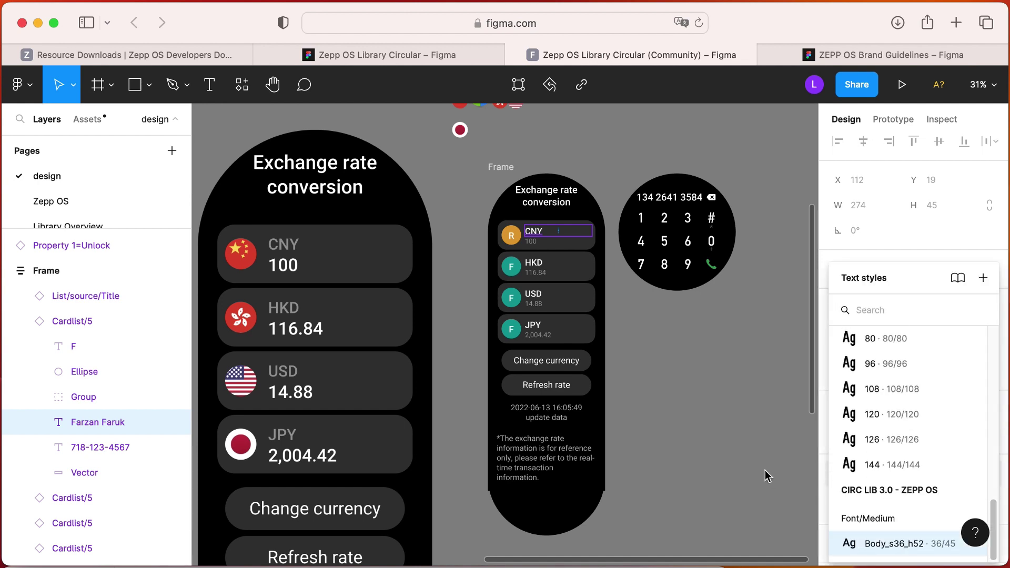
click(656, 432)
drag(656, 432, 546, 295)
scroll(444, 219, up, 3)
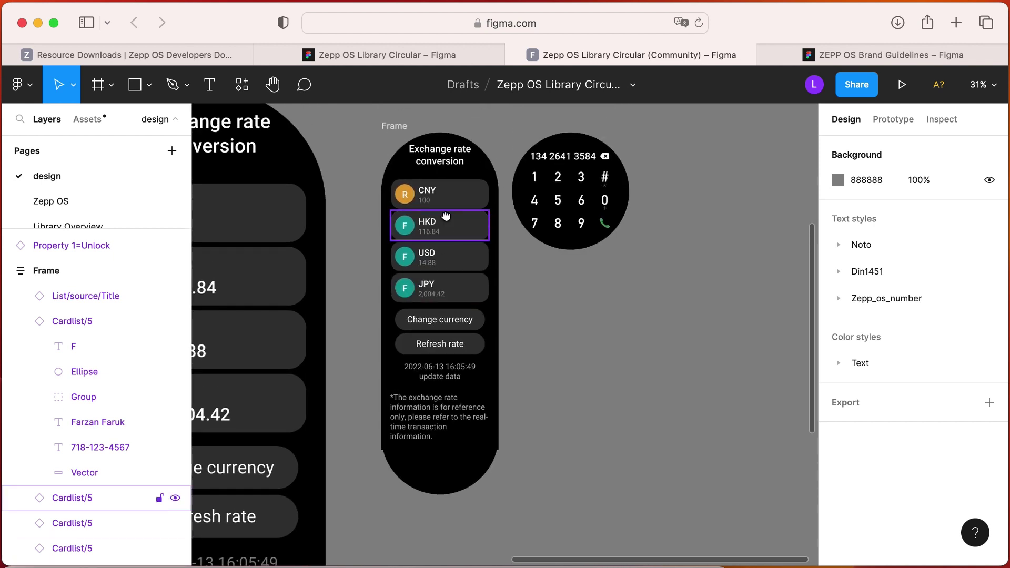
Apply the Noto/Medium/S32 text style to the CNY label in the first currency card.
double_click(430, 193)
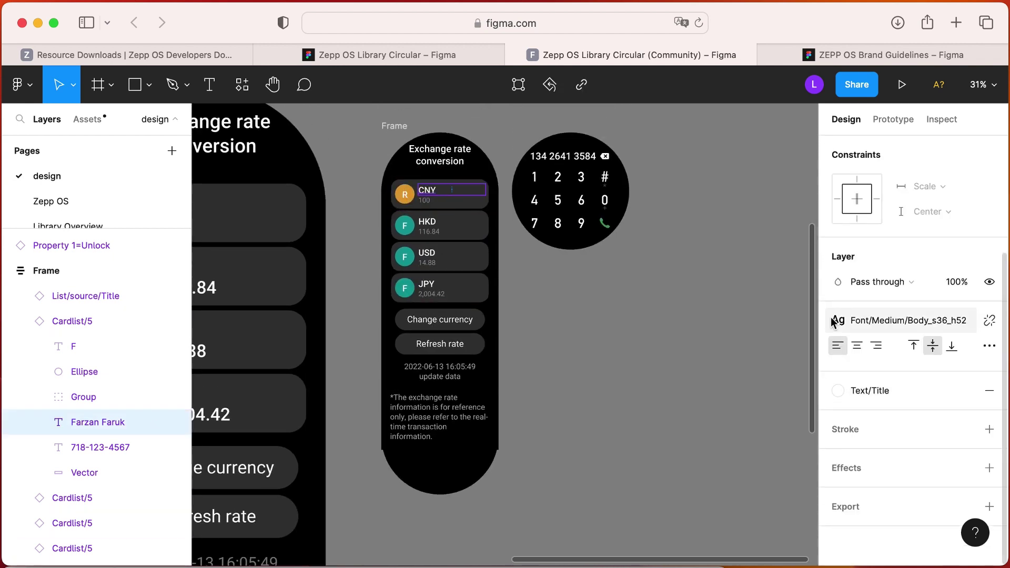
click(889, 320)
scroll(956, 434, up, 10)
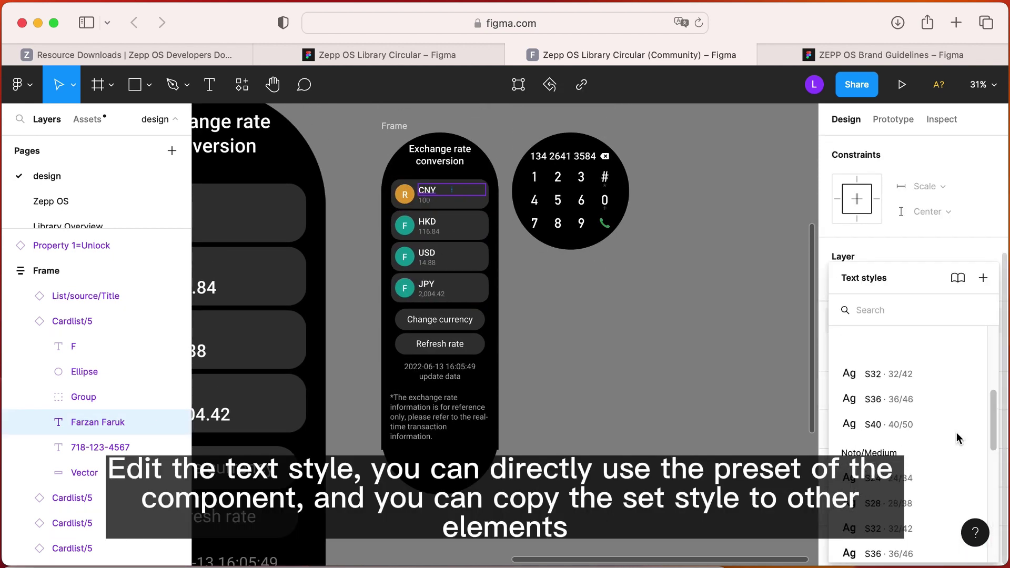
scroll(955, 433, down, 3)
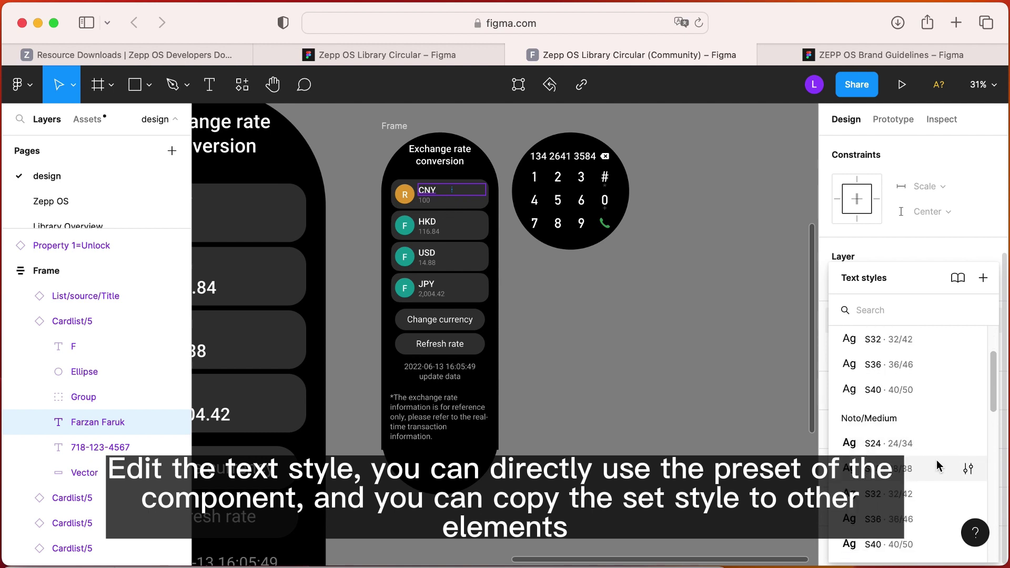
scroll(901, 484, down, 1)
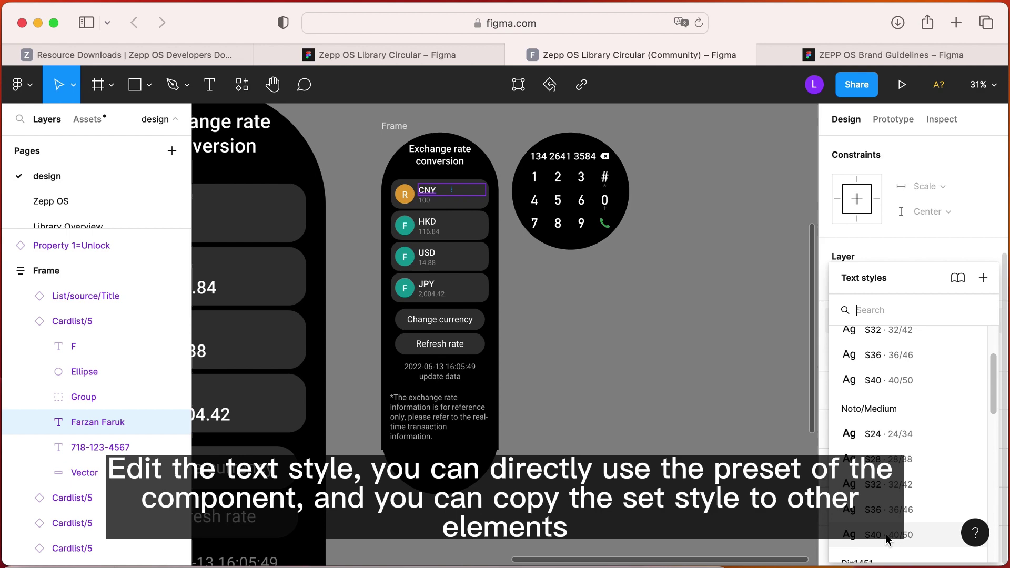
click(889, 484)
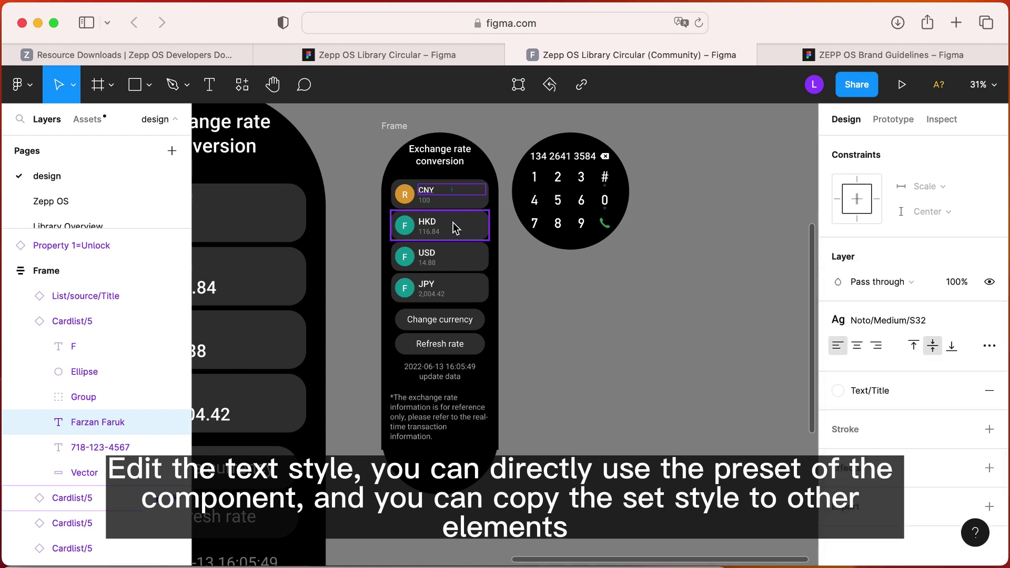
Copy the CNY label's properties and paste them onto the HKD, USD and JPY labels.
scroll(453, 222, up, 3)
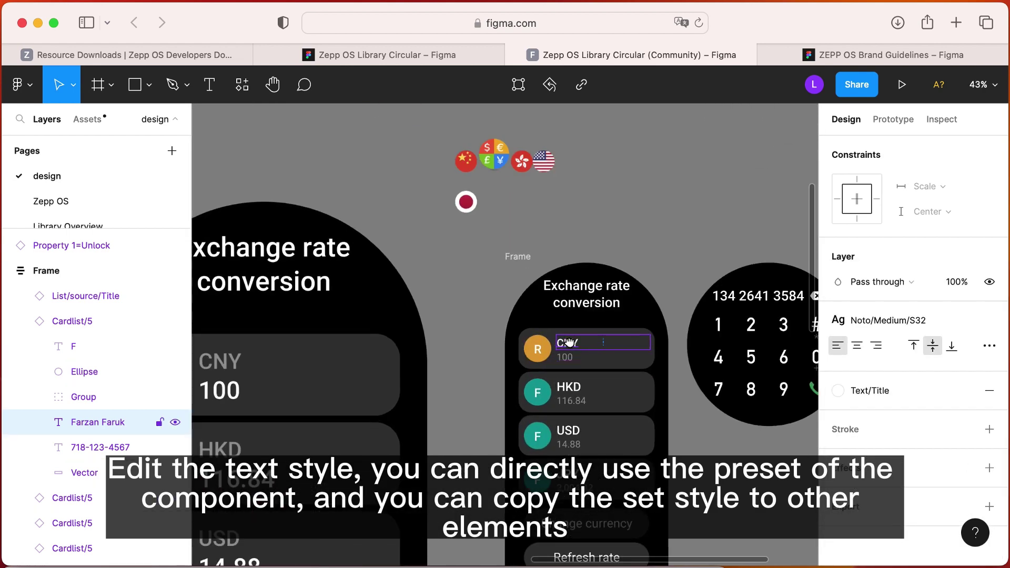
right_click(569, 343)
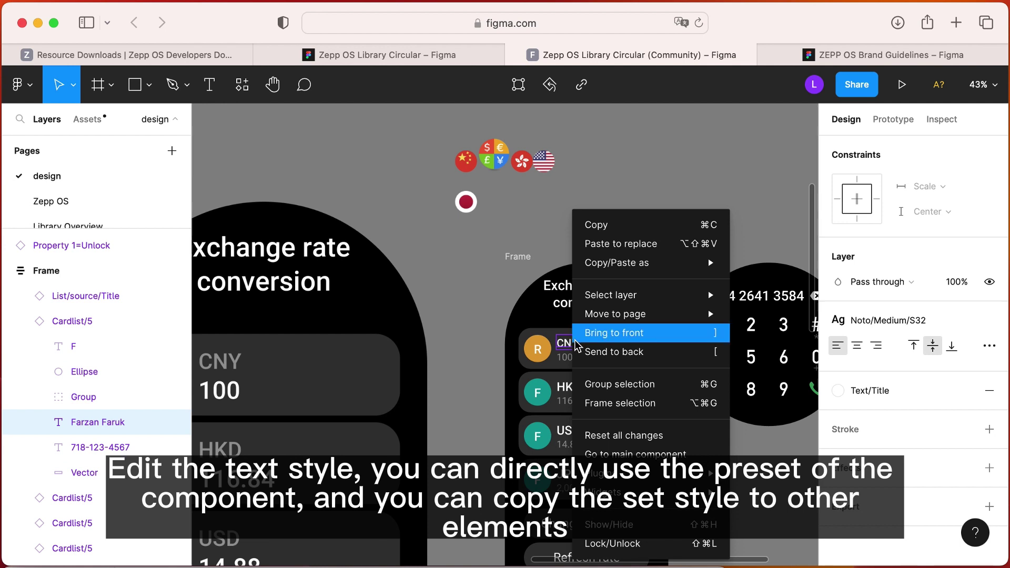
mouse_move(632, 275)
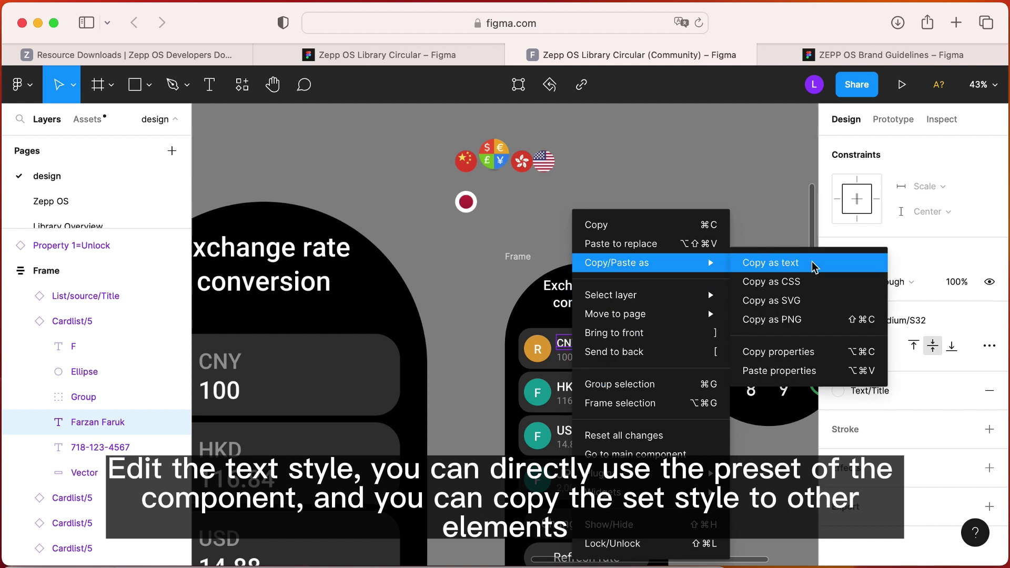
click(807, 353)
click(579, 390)
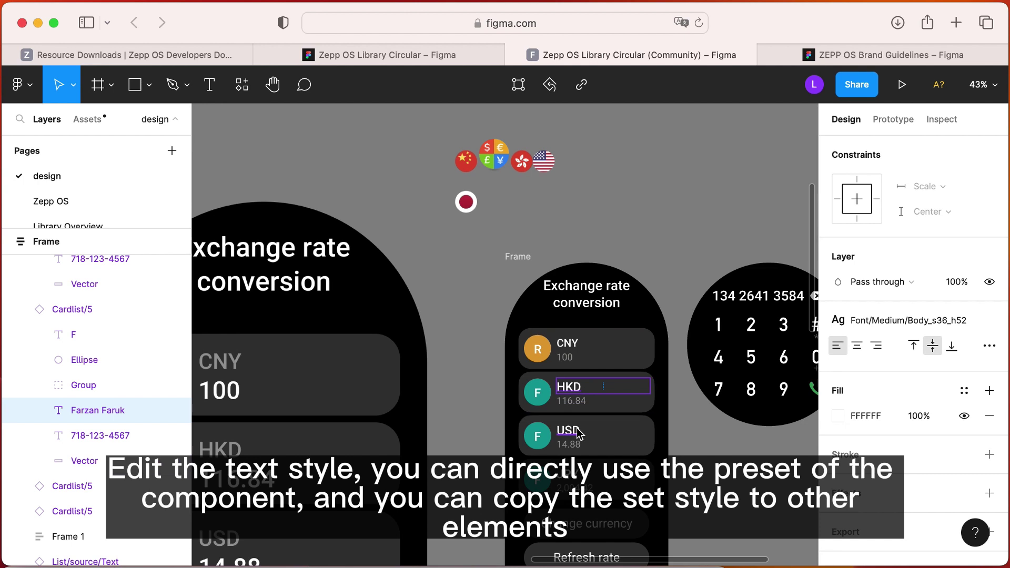
shift+click(579, 433)
shift+click(579, 454)
right_click(576, 434)
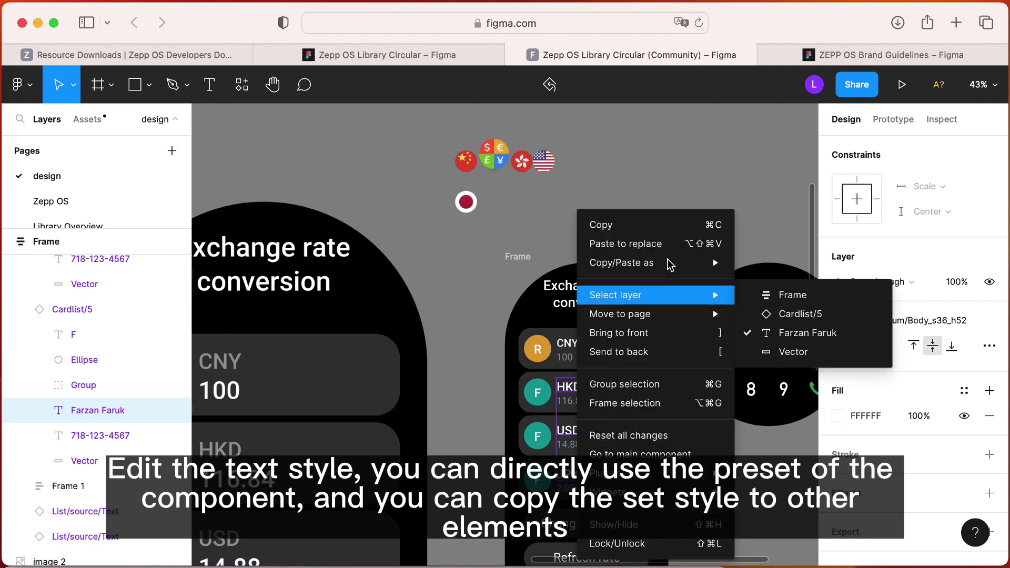
mouse_move(671, 263)
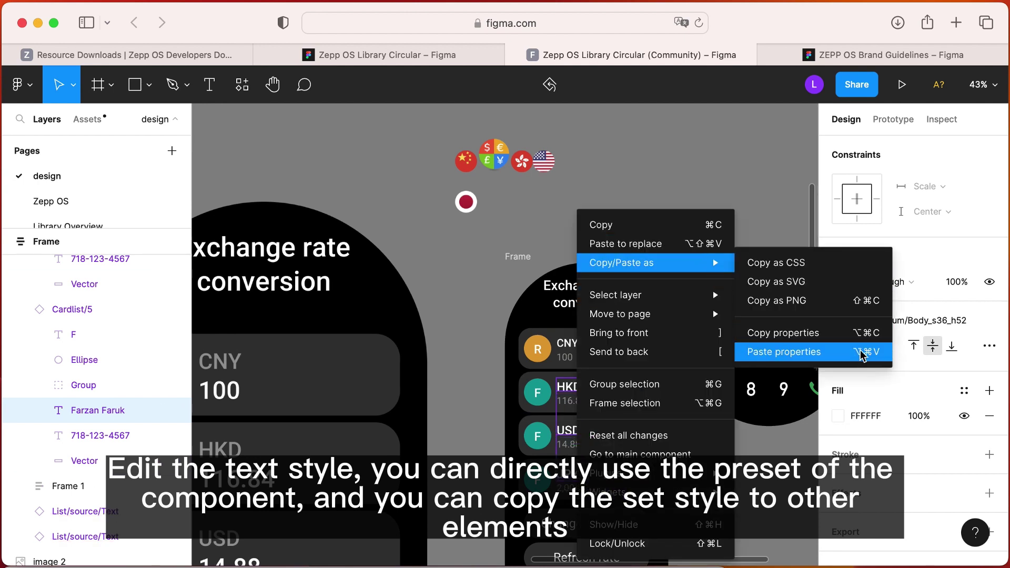
click(833, 355)
scroll(670, 394, down, 4)
scroll(670, 394, right, 2)
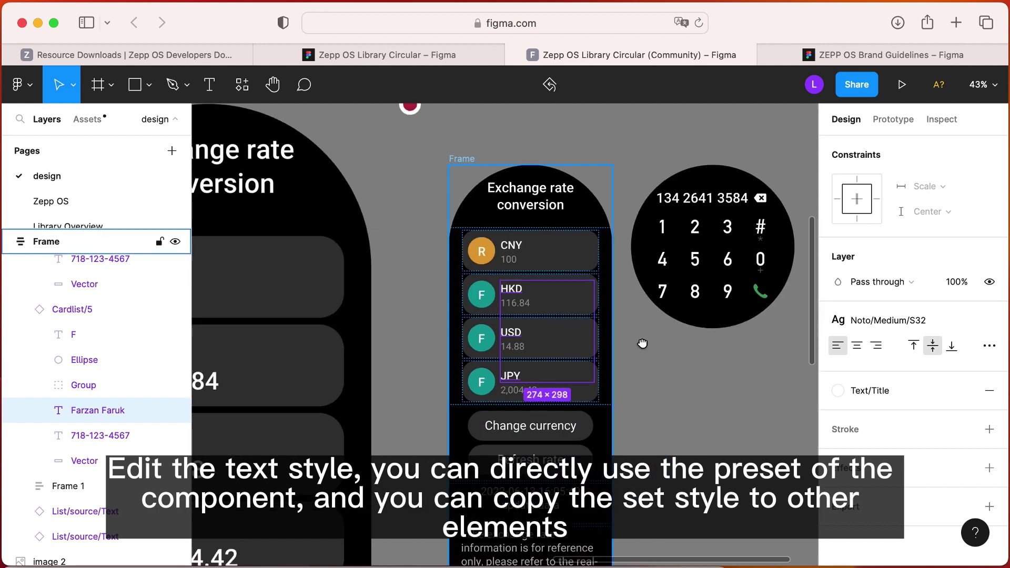
click(642, 343)
Apply the Noto/Medium/S36 text style and the Text/Title color to the amount 100 in the CNY card.
click(515, 261)
scroll(920, 424, down, 1)
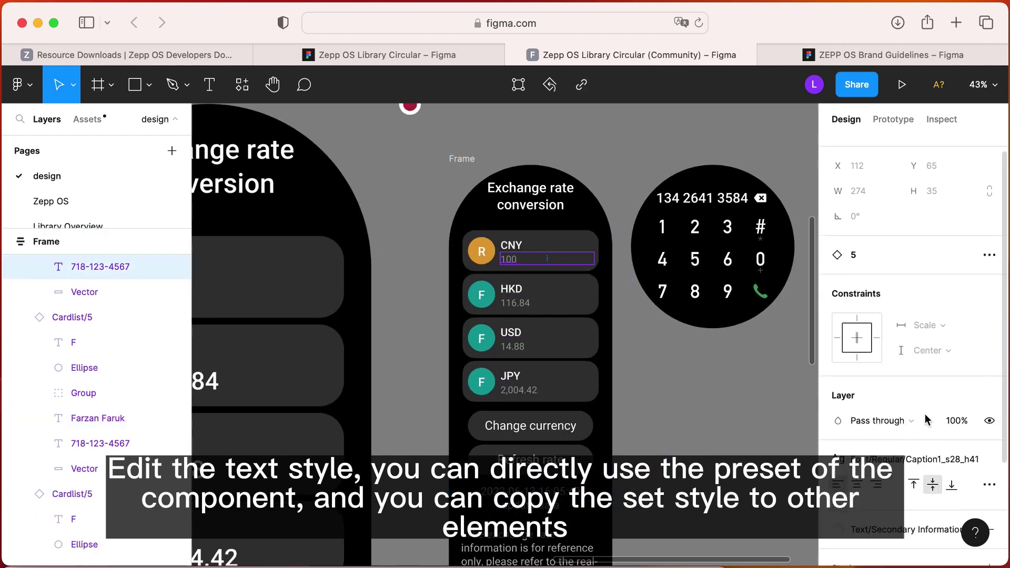
click(838, 459)
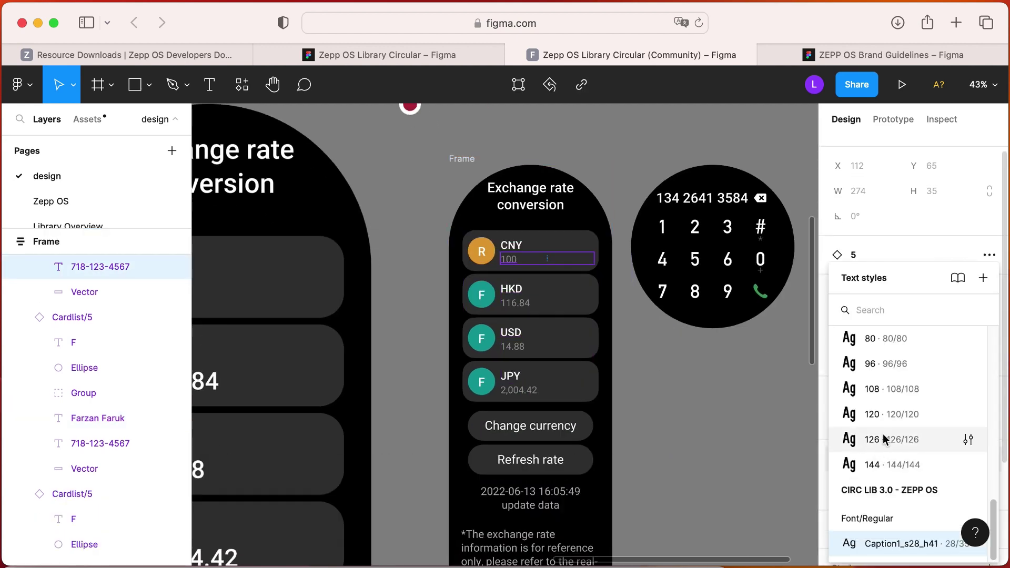
scroll(900, 441, up, 5)
click(900, 445)
Copy the CNY amount's properties to the other three amounts and give the four currency labels the Text/Subtitle color.
right_click(513, 216)
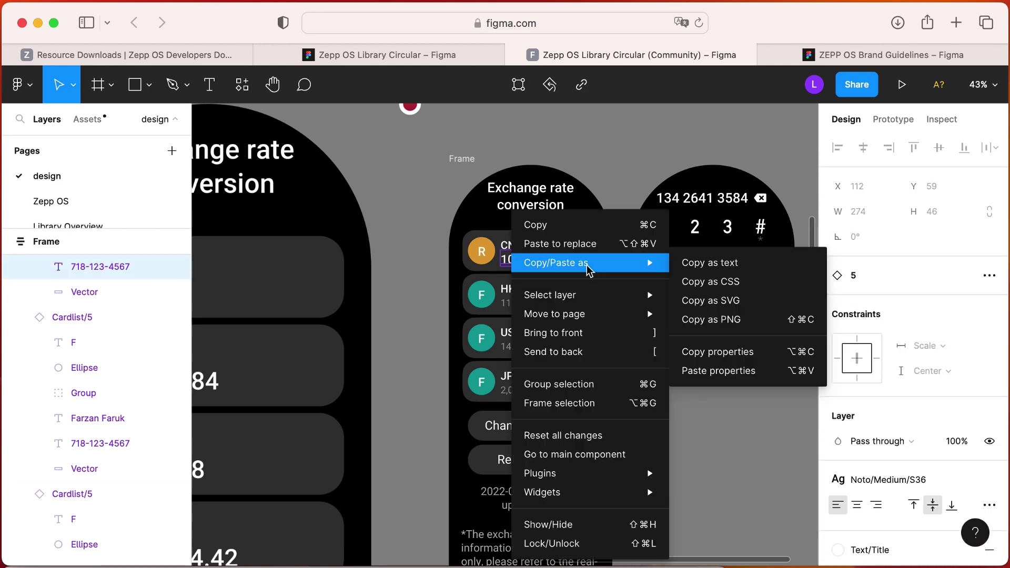
click(543, 347)
scroll(550, 204, down, 2)
click(550, 204)
scroll(664, 393, down, 3)
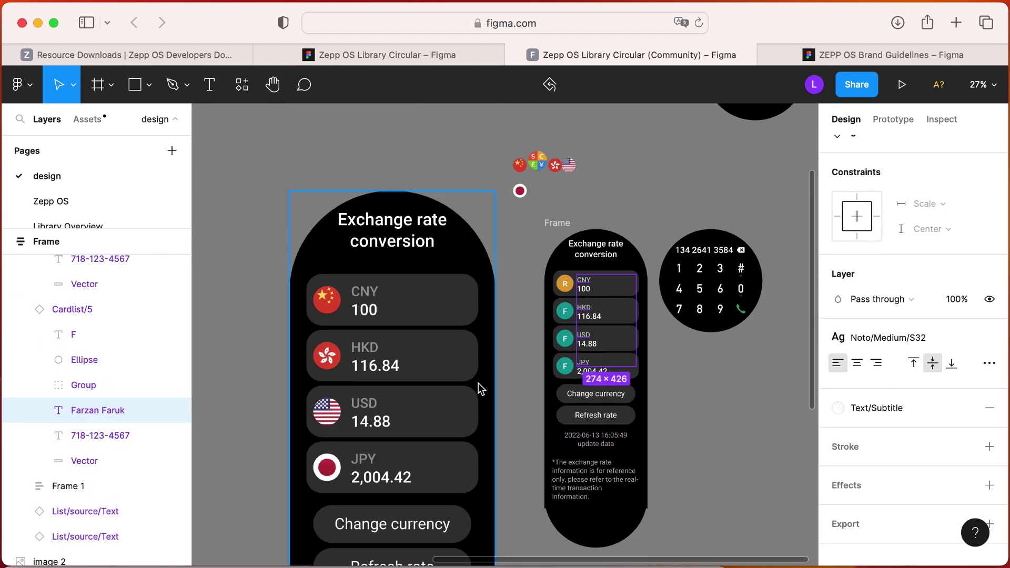
scroll(664, 375, down, 2)
click(664, 376)
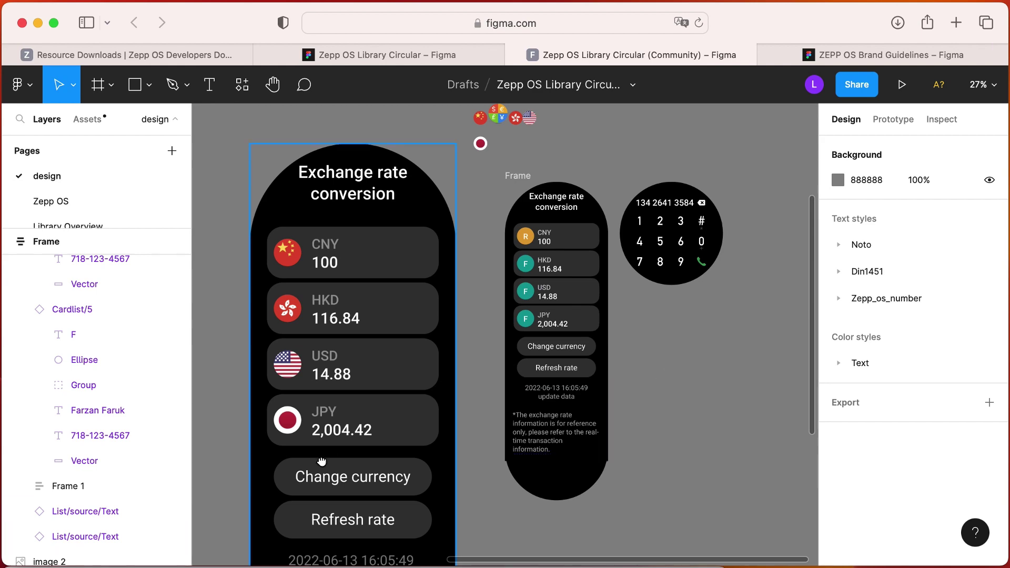
Stretch the bottom edge of the rebuilt exchange rate frame slightly downward.
scroll(515, 413, down, 3)
scroll(674, 460, down, 2)
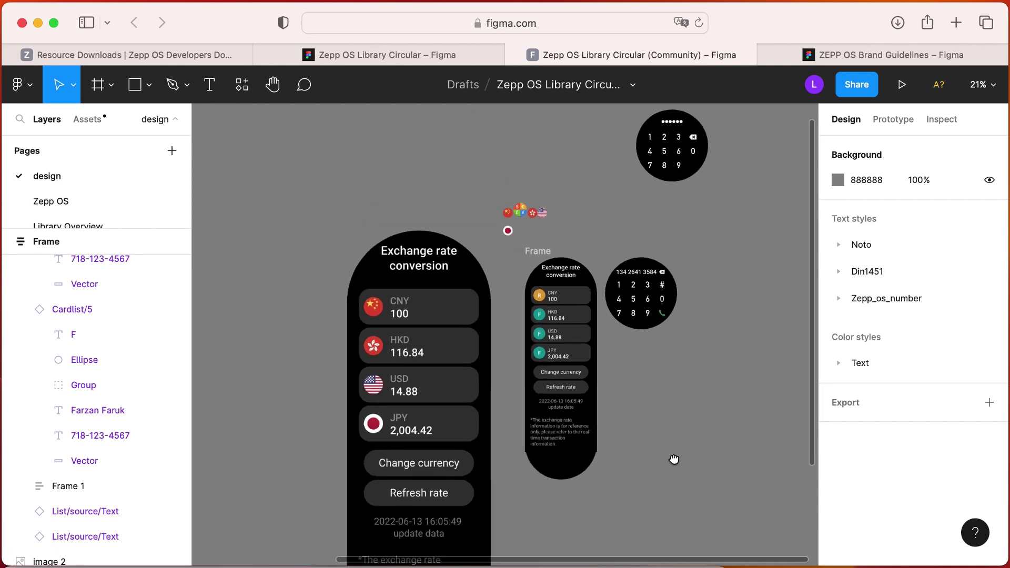
click(538, 246)
scroll(547, 473, up, 10)
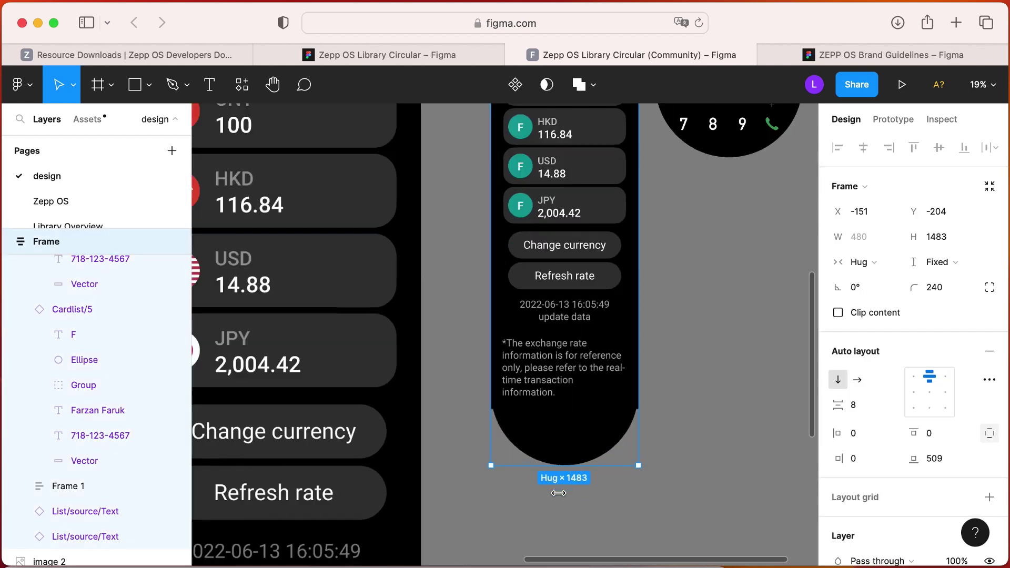
drag(559, 460, 562, 480)
click(732, 397)
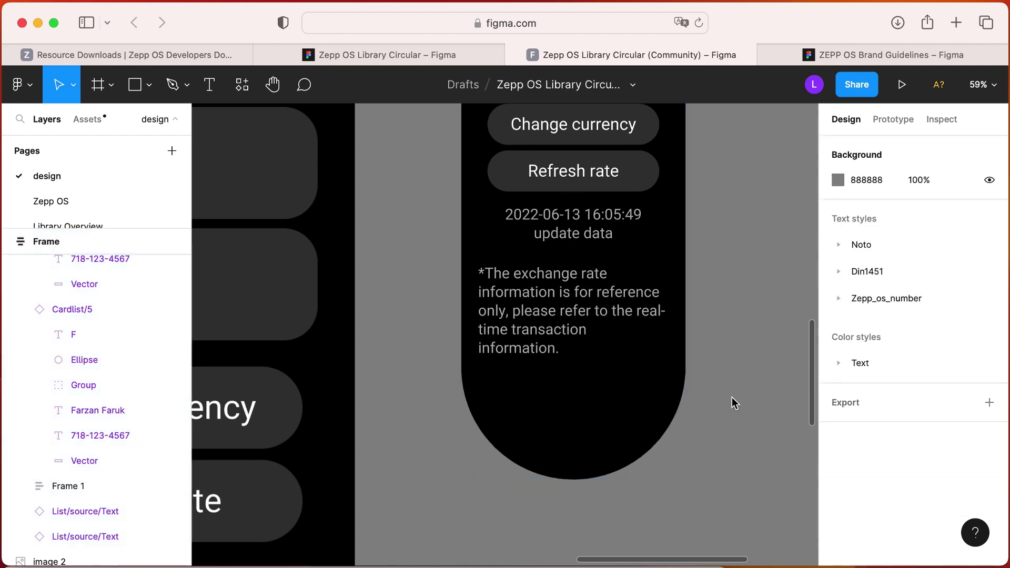
Move the Chinese flag icon beside the CNY card, just outside the exchange rate frame.
scroll(732, 397, up, 5)
scroll(732, 397, down, 2)
click(487, 129)
scroll(478, 284, down, 2)
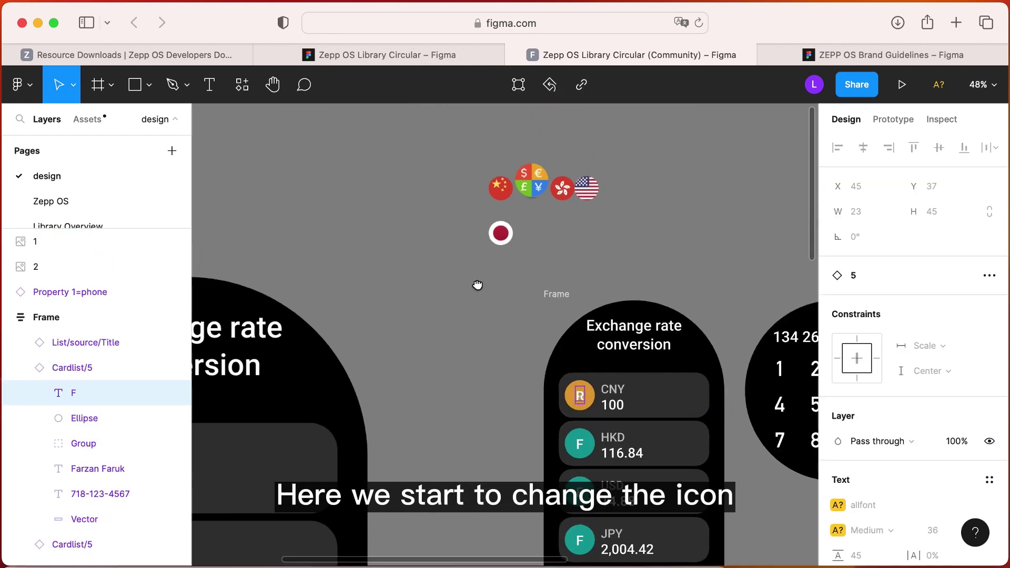
click(503, 184)
drag(501, 190, 513, 386)
Select the CNY card and collapse the expanded Cardlist/5 layers in the layer list.
click(584, 391)
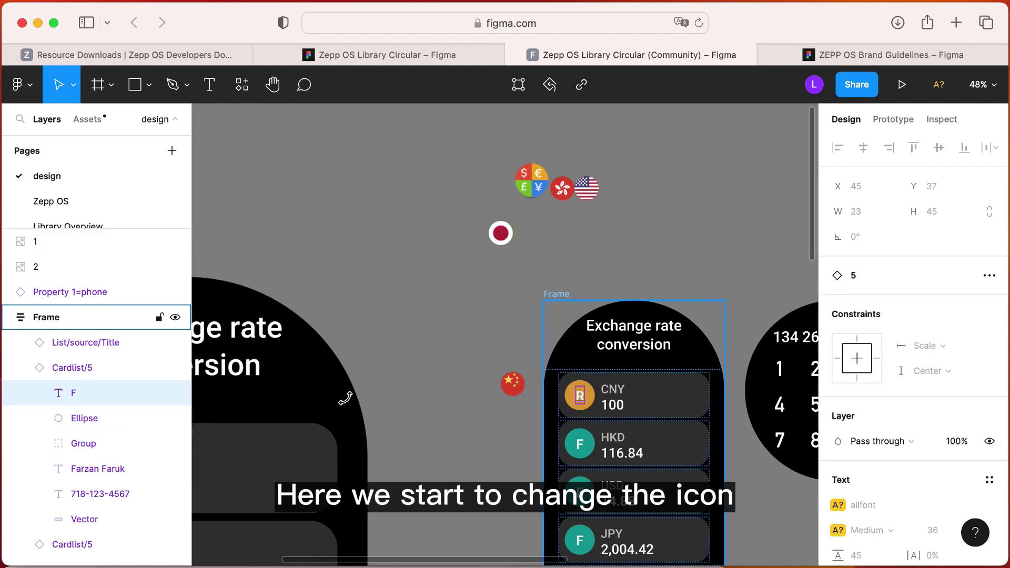
click(74, 369)
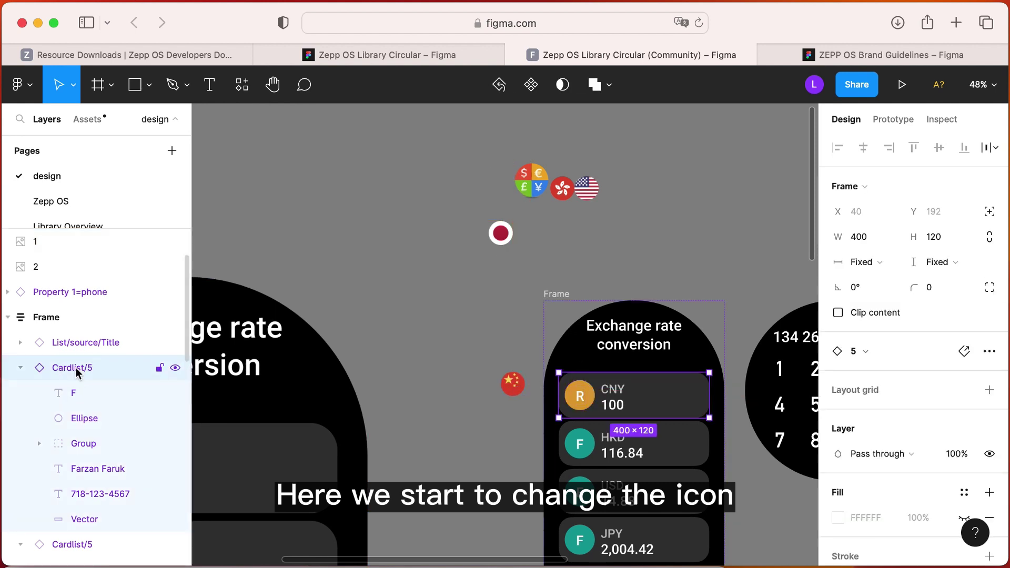
click(84, 425)
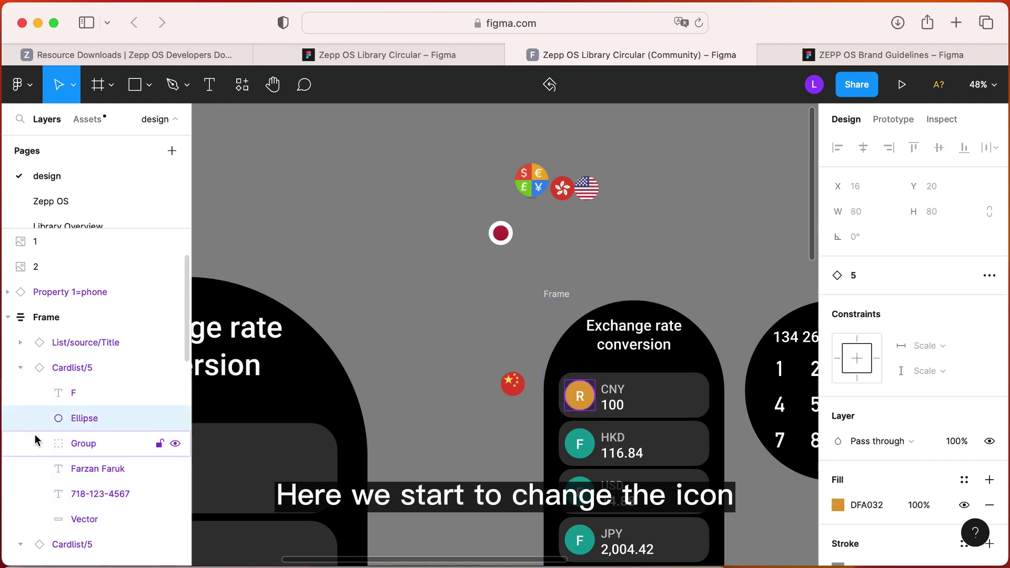
click(73, 367)
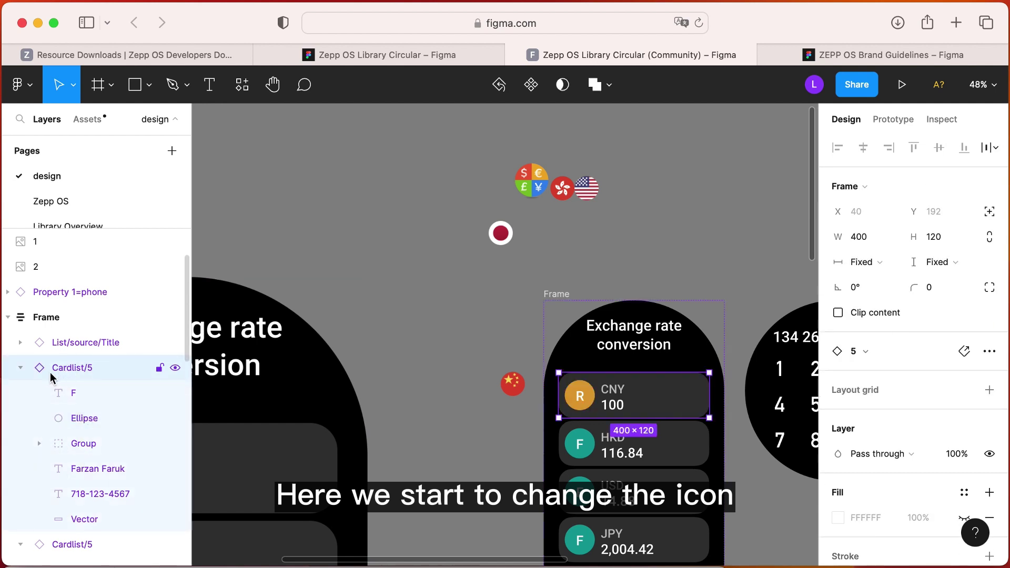
click(77, 426)
click(79, 368)
click(21, 368)
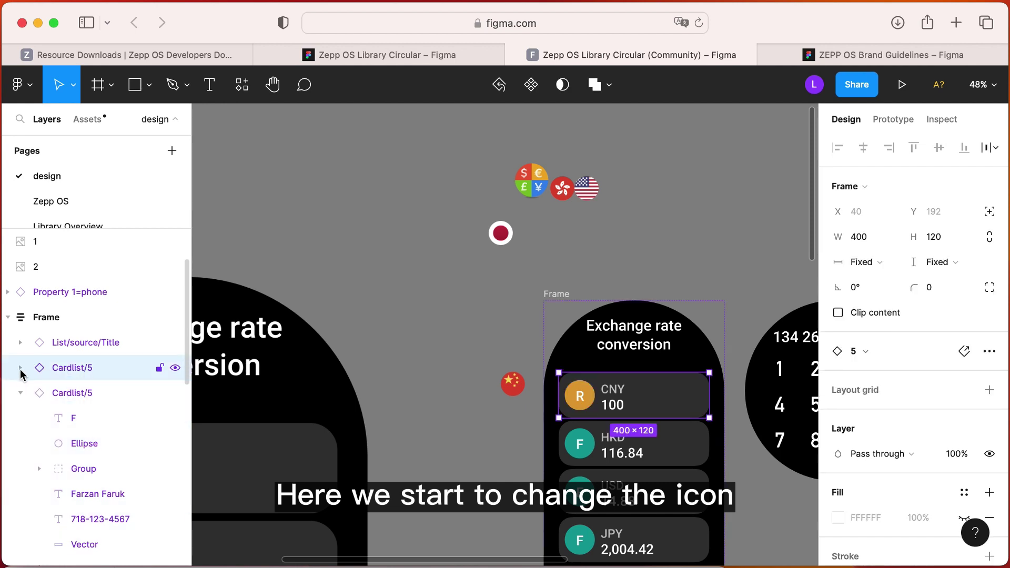
click(20, 393)
click(20, 443)
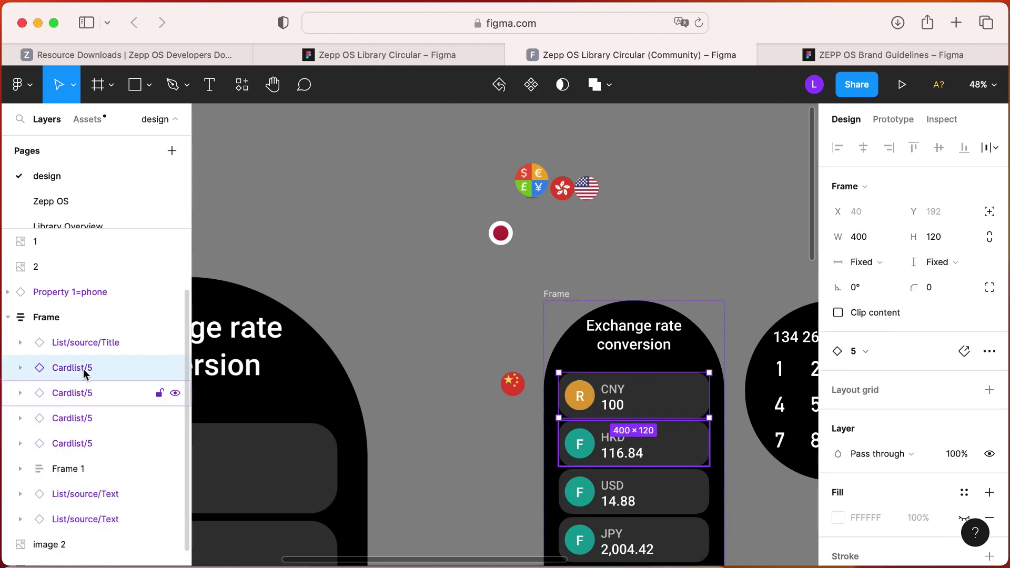
Select all four currency cards, CNY, HKD, USD and JPY, and detach them from their component.
scroll(640, 313, down, 5)
shift+click(658, 315)
shift+click(663, 358)
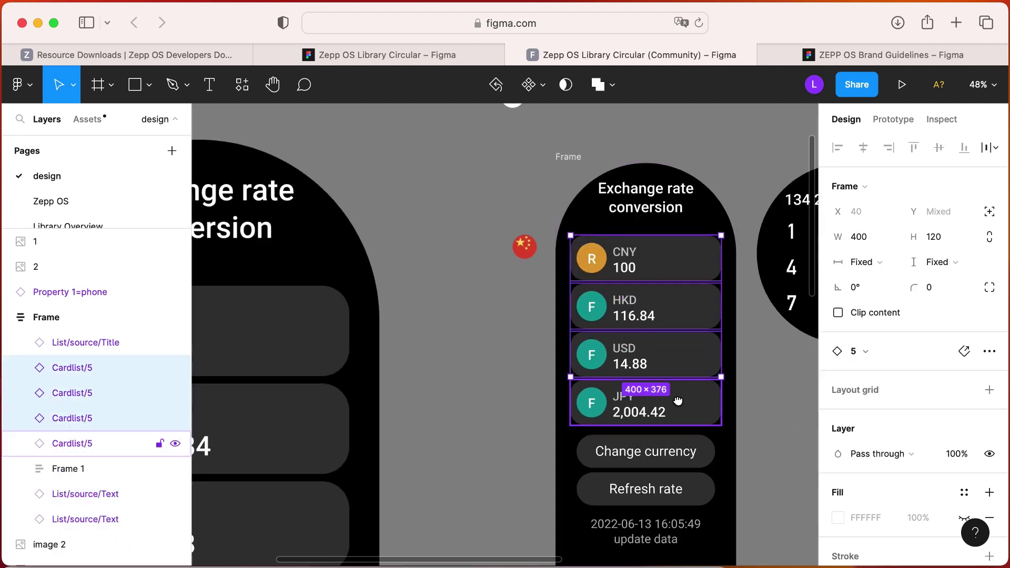
shift+click(678, 401)
right_click(72, 392)
mouse_move(77, 400)
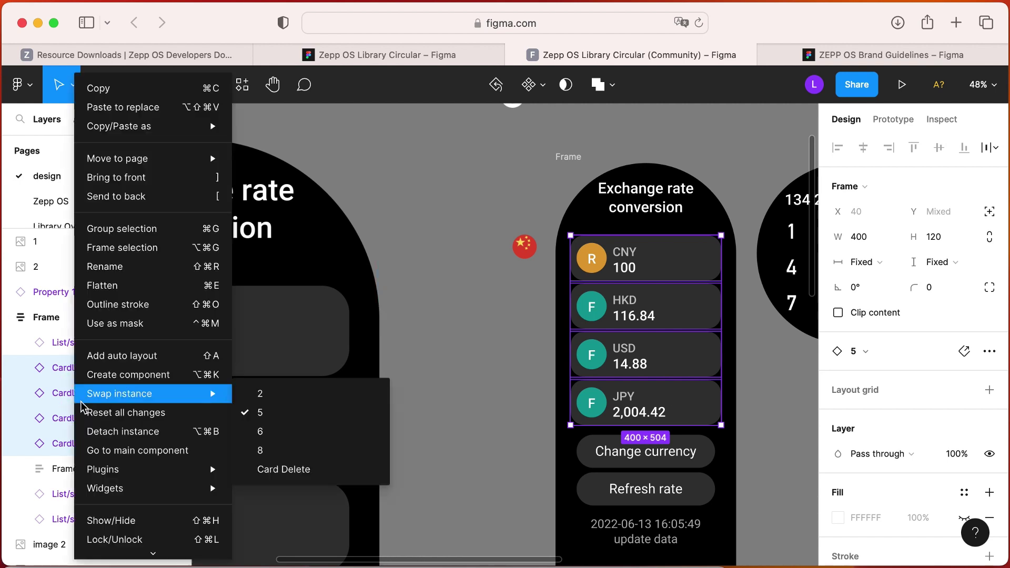
click(126, 436)
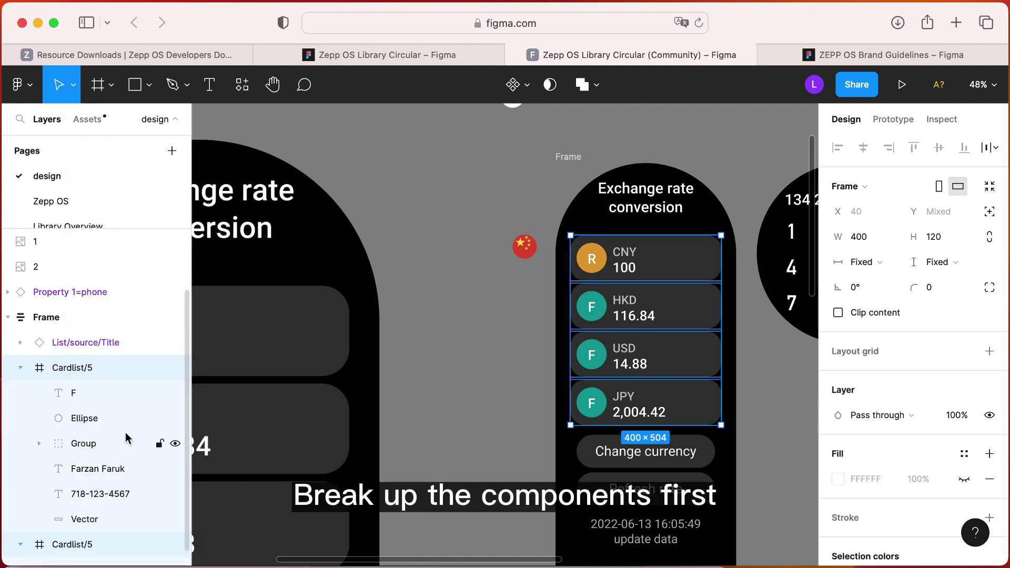
Delete the letter and orange ellipse from the CNY card's badge and undo the deletion.
click(534, 326)
click(522, 247)
super+click(594, 253)
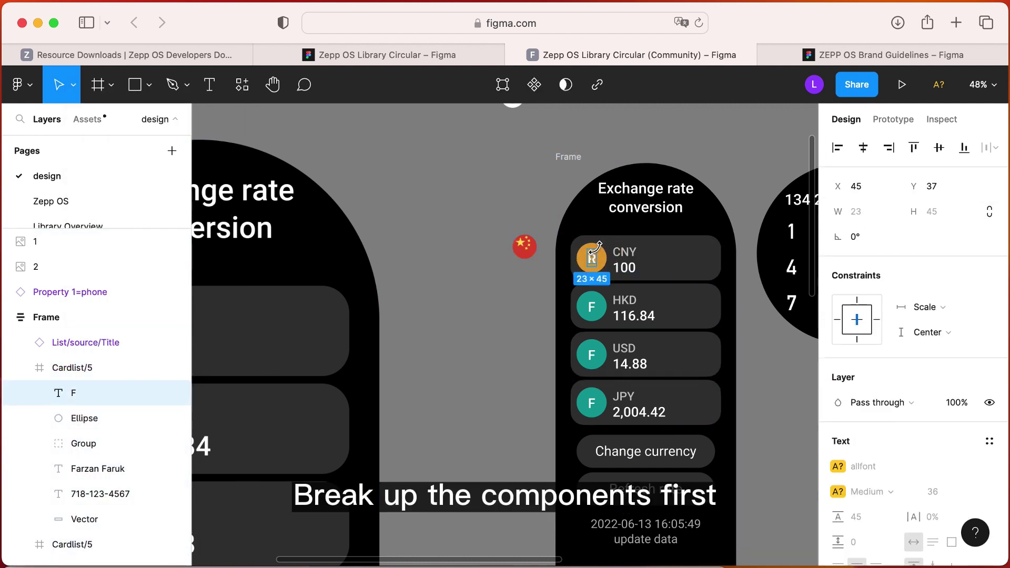
super+click(604, 255)
click(884, 129)
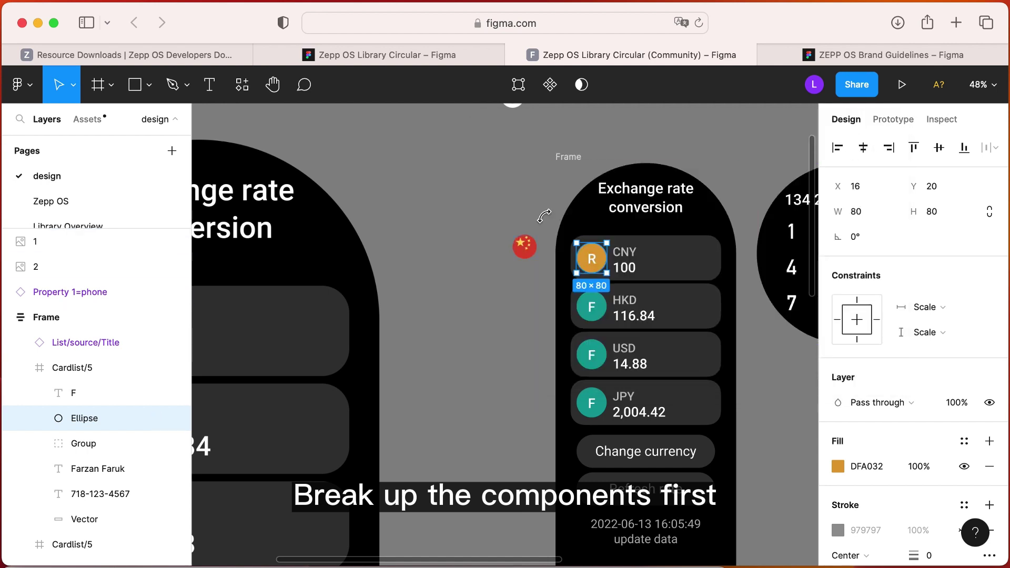
drag(523, 232, 488, 253)
scroll(487, 253, up, 5)
click(551, 313)
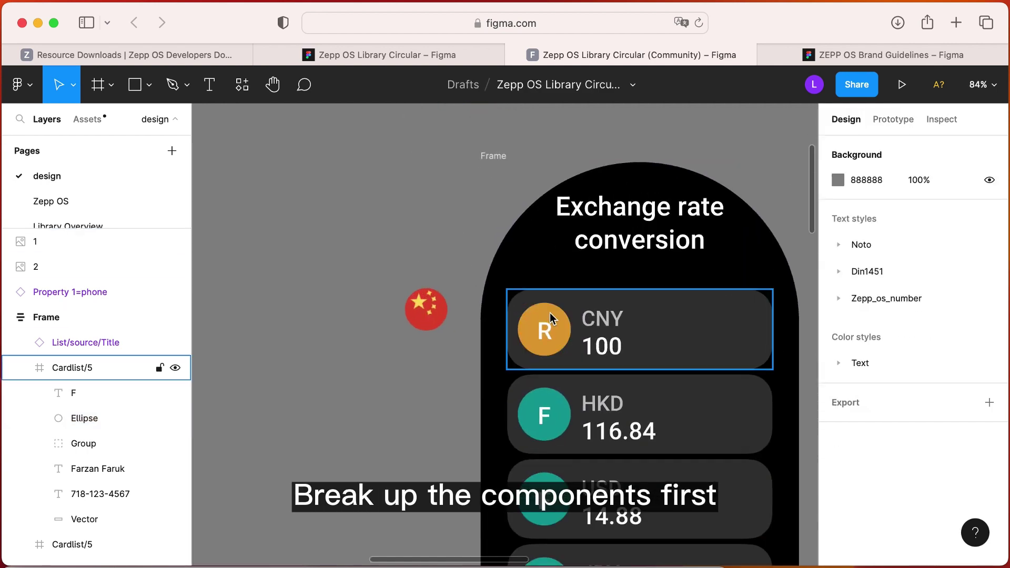
click(75, 418)
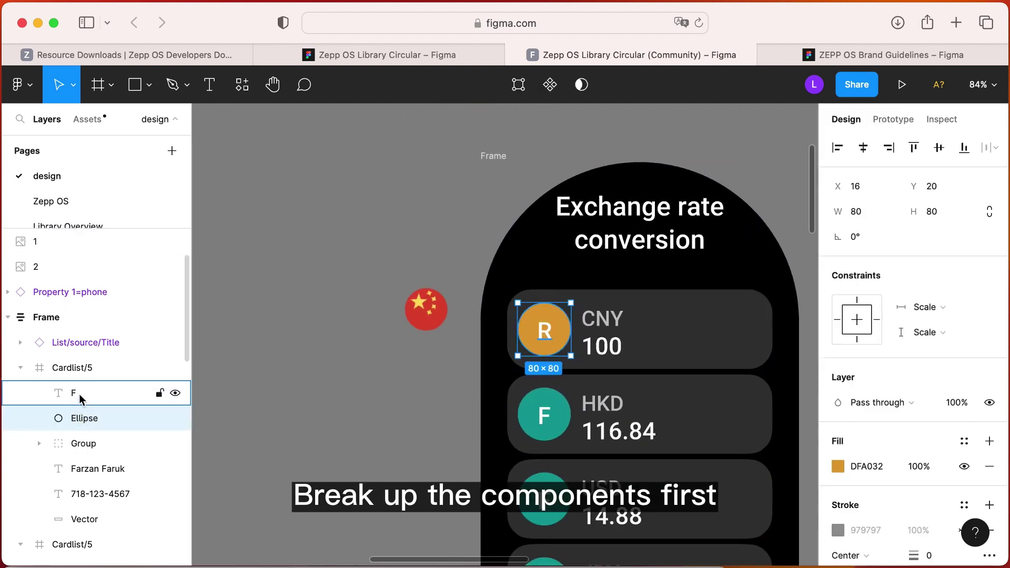
shift+click(80, 399)
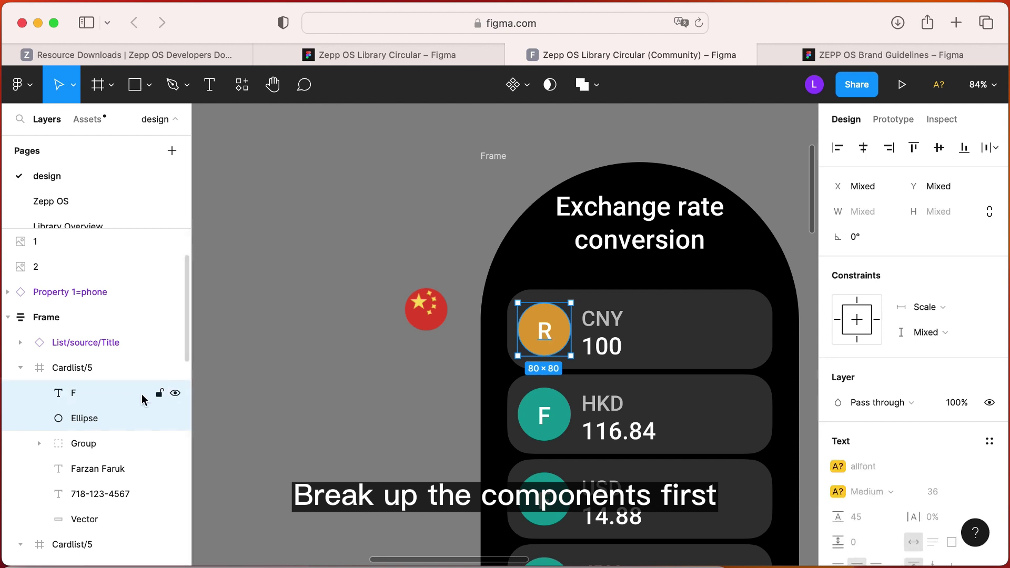
key(BackSpace)
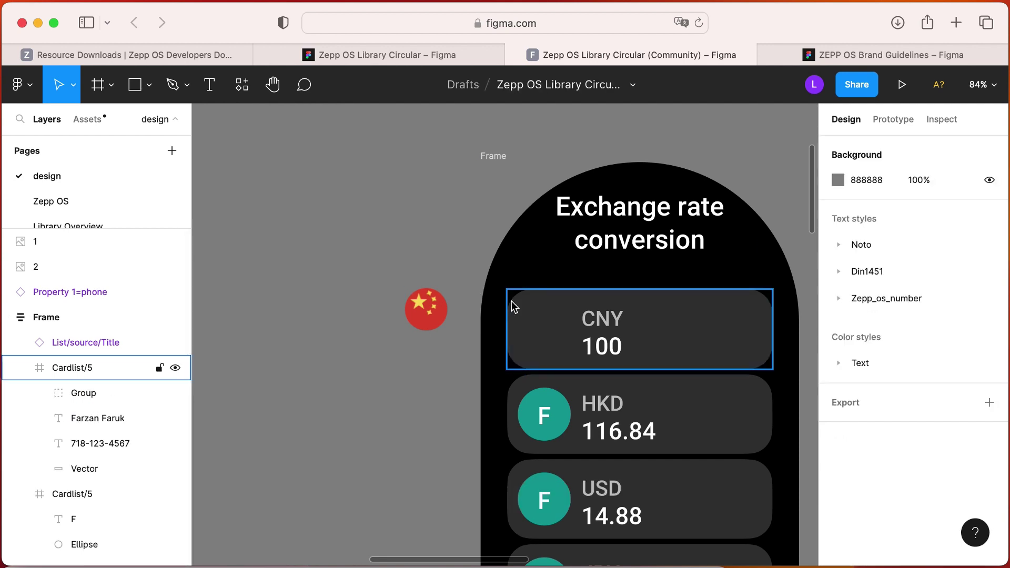
key(super+z)
Copy the Chinese flag icon into the CNY card above the ellipse and enlarge it to 80 × 80 over the badge.
click(97, 421)
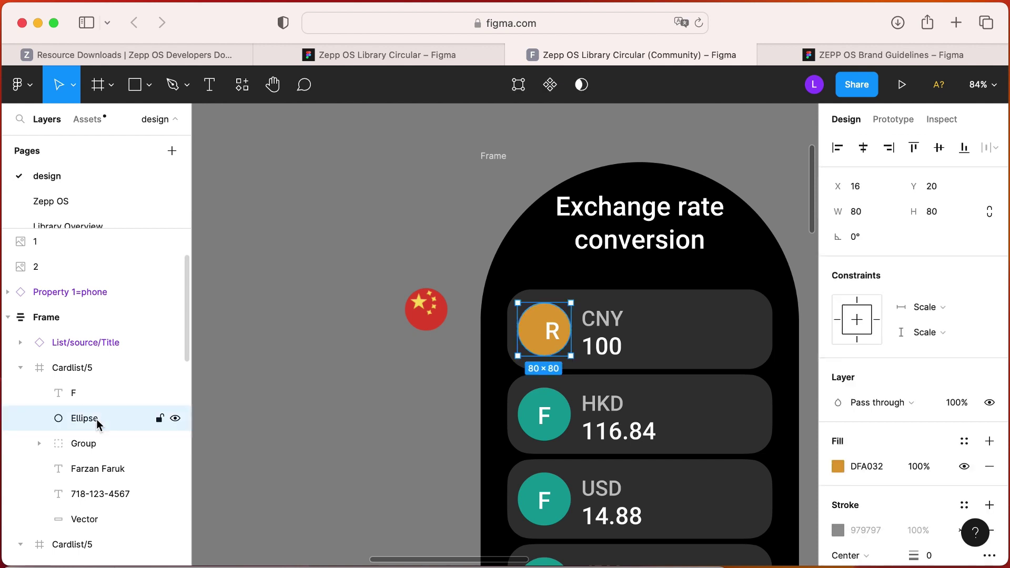
click(421, 304)
key(super+c)
click(82, 428)
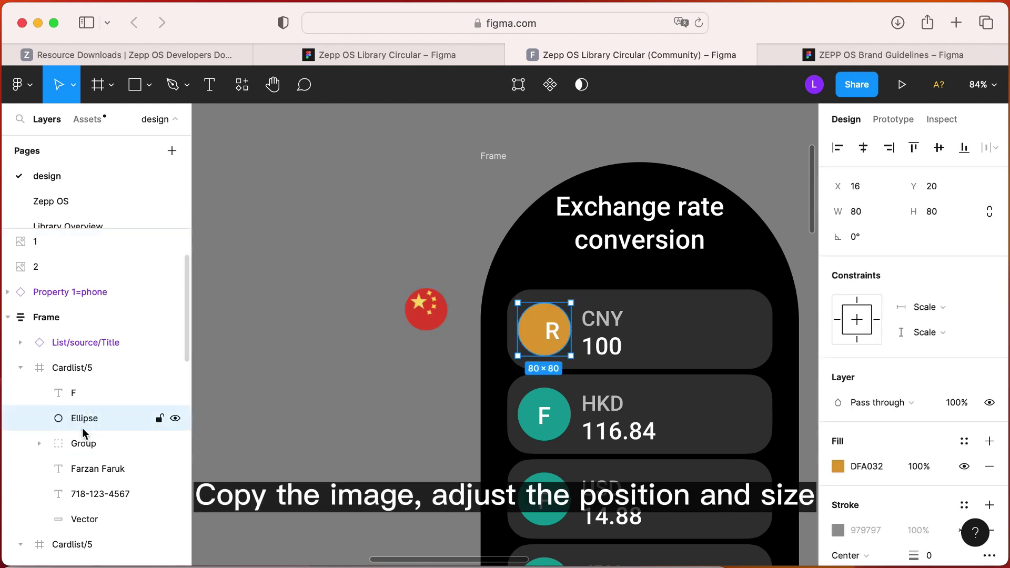
key(super+v)
scroll(563, 307, up, 8)
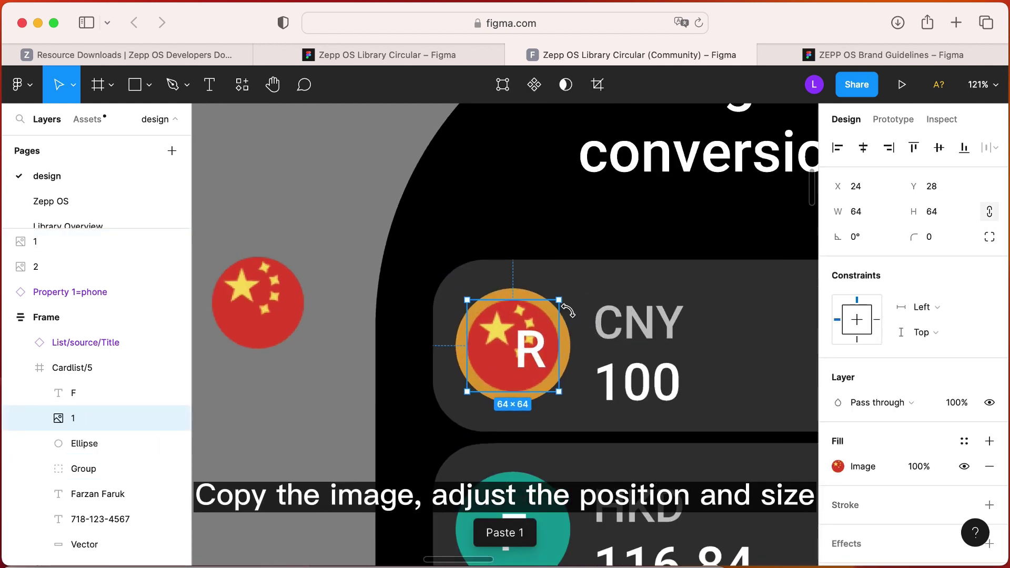
drag(555, 295, 573, 287)
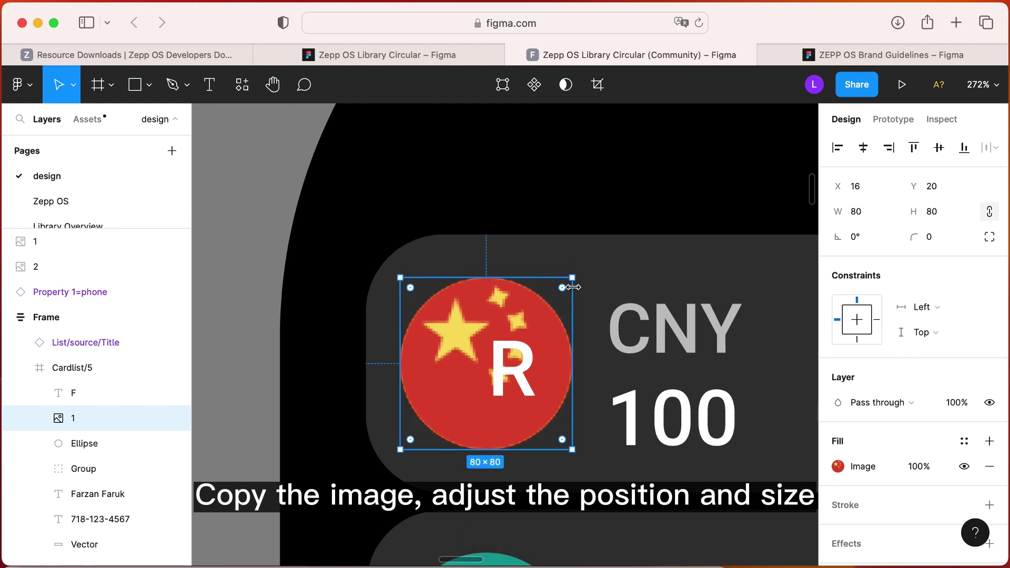
Delete the orange ellipse and the letter text from the CNY card, keeping the flag.
click(91, 444)
key(Delete)
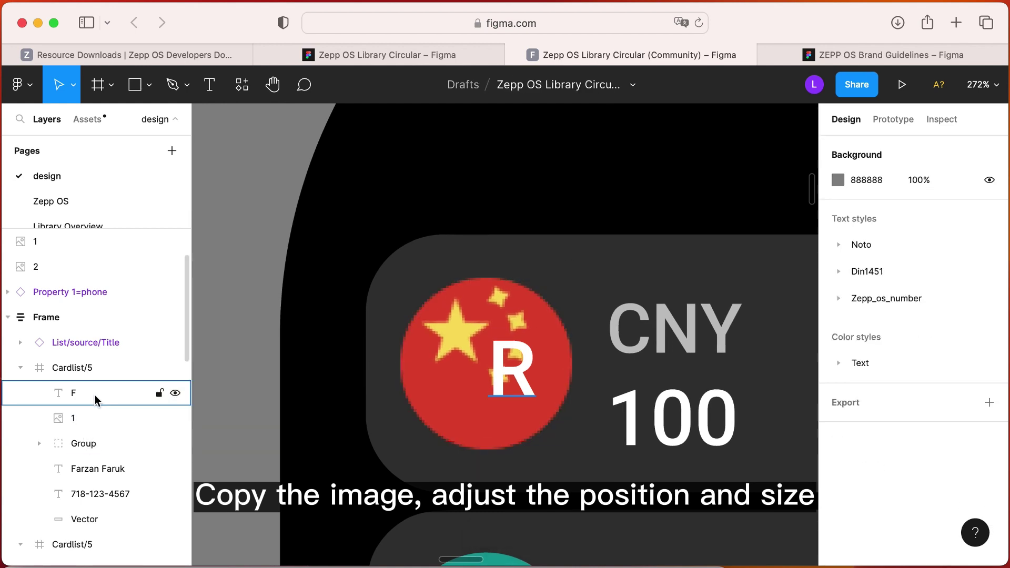
click(95, 396)
key(Delete)
scroll(526, 368, down, 8)
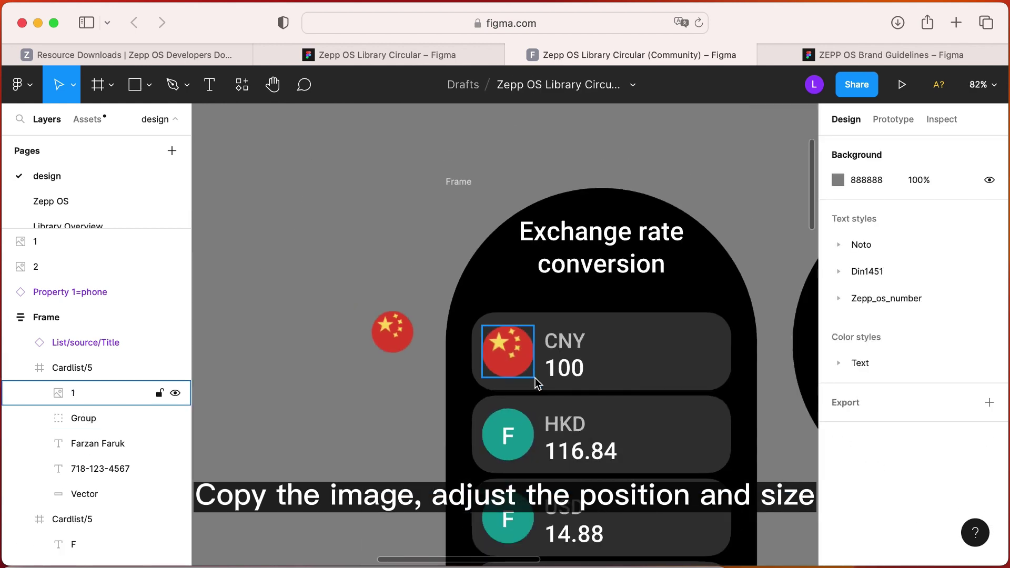
Copy the loose Hong Kong flag icon and paste it over the HKD card's badge.
scroll(536, 386, down, 4)
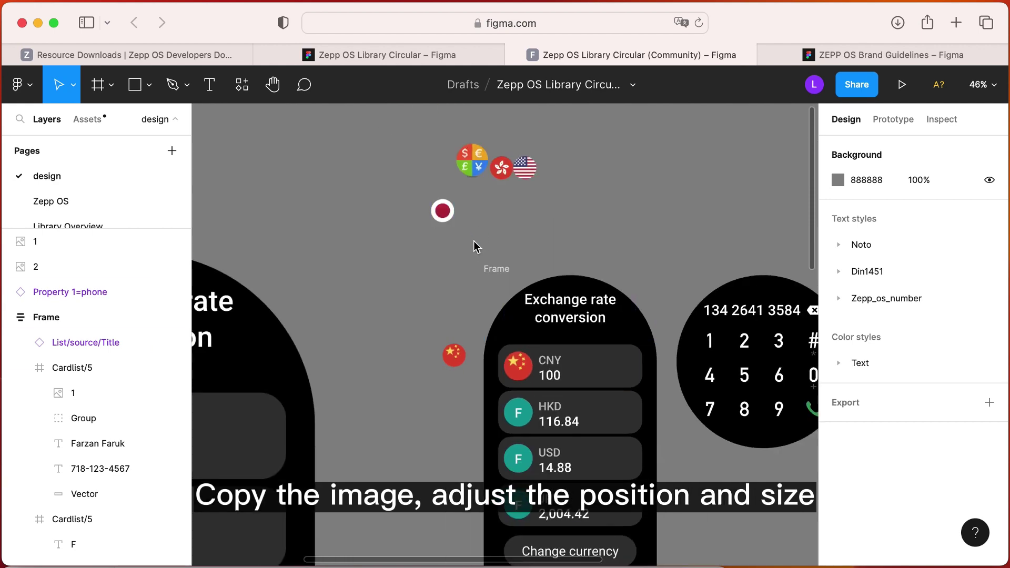
scroll(473, 247, down, 5)
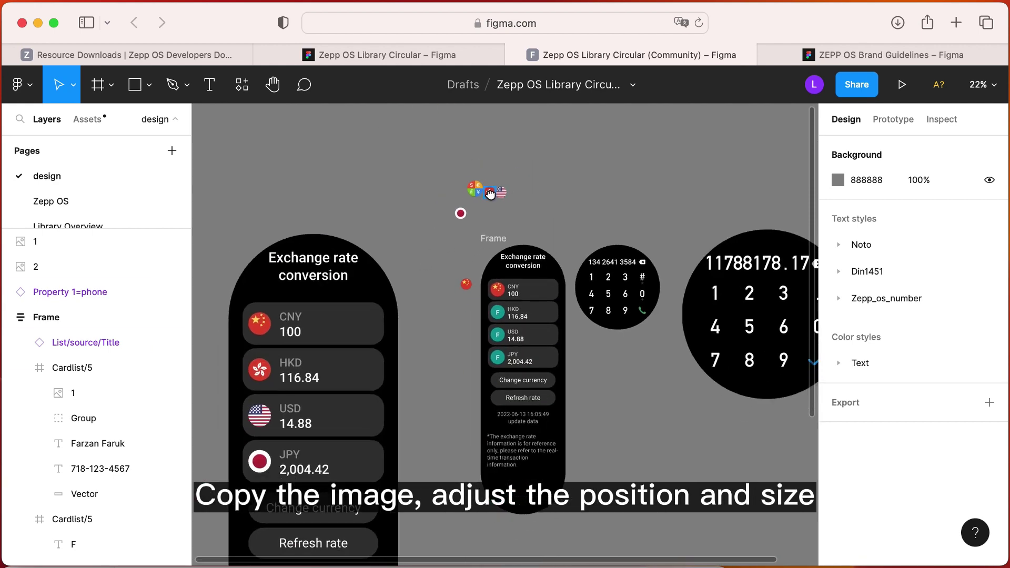
click(490, 193)
key(super+c)
scroll(505, 313, up, 5)
super+click(477, 309)
key(super+v)
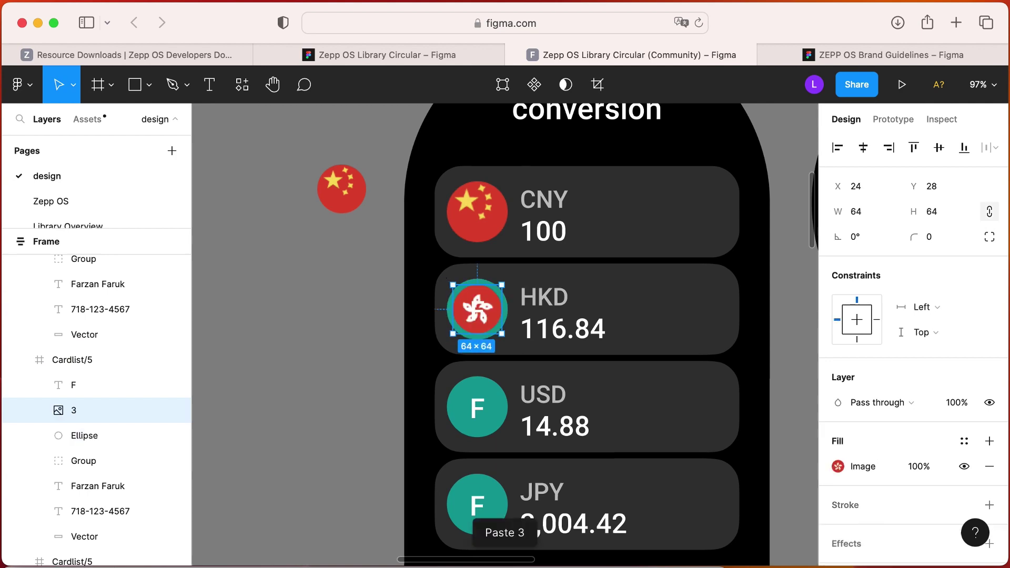
Copy the US and Japanese flag icons and paste them over the USD and JPY cards' badges.
scroll(490, 211, down, 5)
click(483, 205)
key(super+c)
scroll(463, 347, up, 5)
super+click(463, 350)
key(super+v)
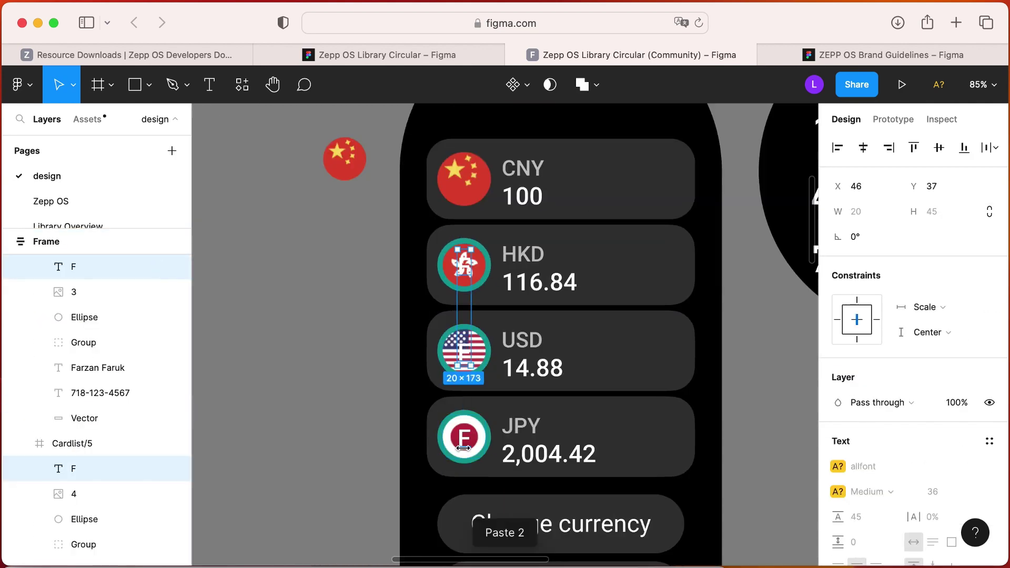
Delete the placeholder letters and circles from the HKD, USD and JPY cards and enlarge their flags to 80 × 80.
key(Delete)
super+click(463, 351)
key(Delete)
scroll(473, 315, up, 2)
click(463, 480)
Align the HKD, USD and JPY flags with the CNY flag's position in their cards.
click(472, 310)
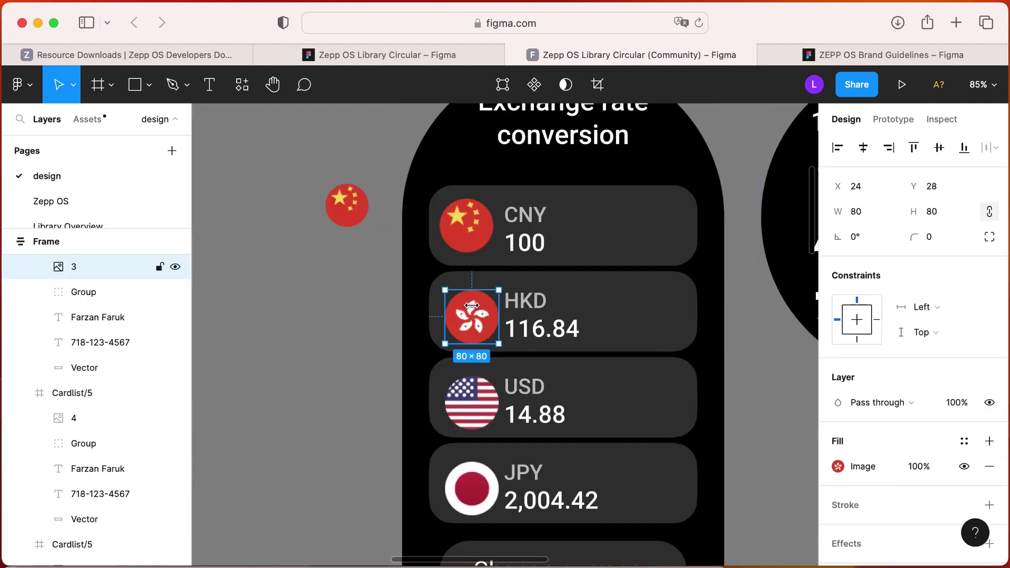
shift+click(467, 225)
shift+click(471, 403)
click(314, 357)
Clear the leftover loose flag icons and move the app icon beside the rebuilt frame's CNY card.
scroll(314, 357, down, 6)
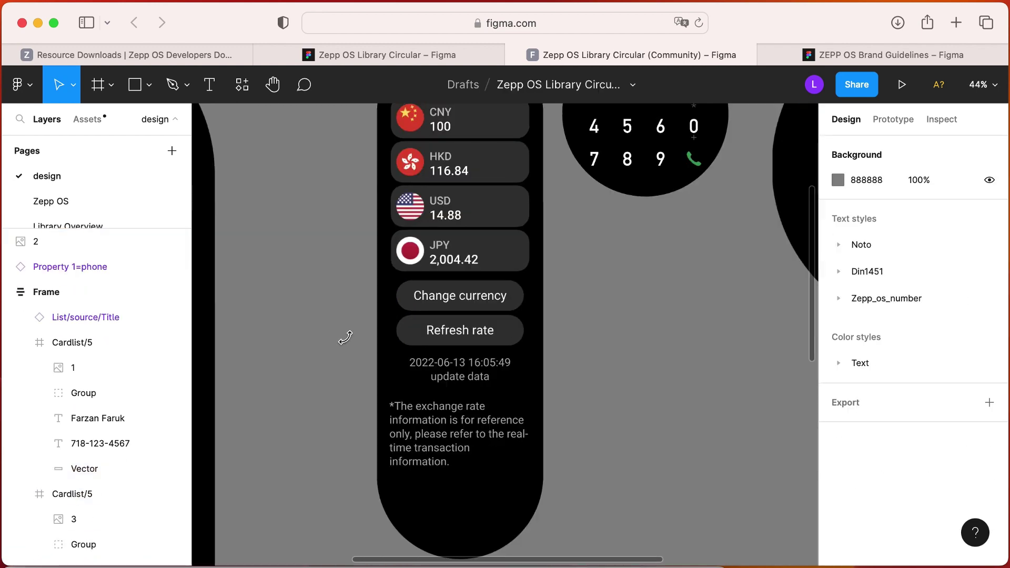
scroll(346, 336, down, 5)
scroll(484, 393, up, 5)
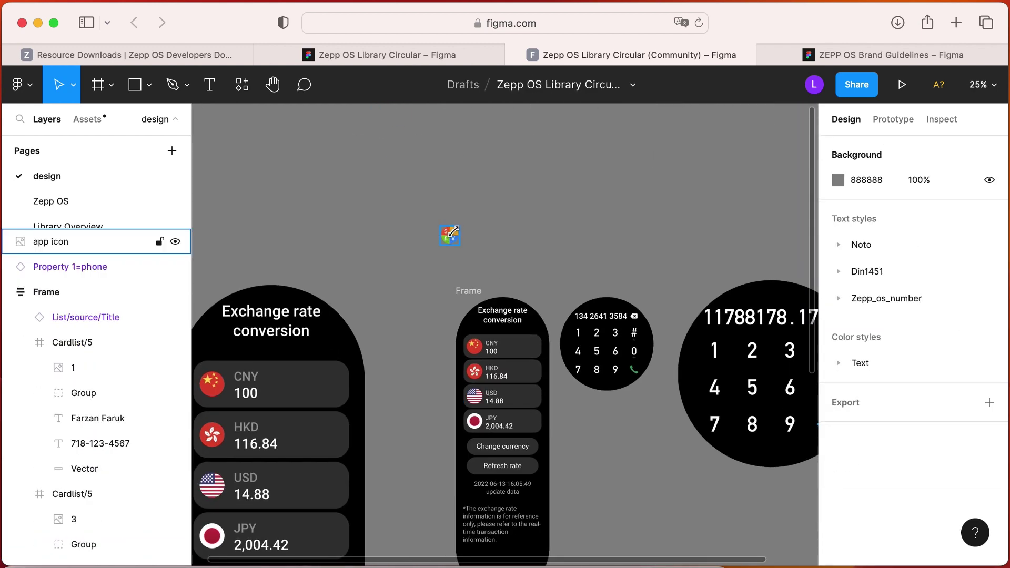
drag(450, 236, 425, 349)
click(645, 239)
Change the small keypad's number display to 1178178.17 and right-align its text.
scroll(646, 239, right, 3)
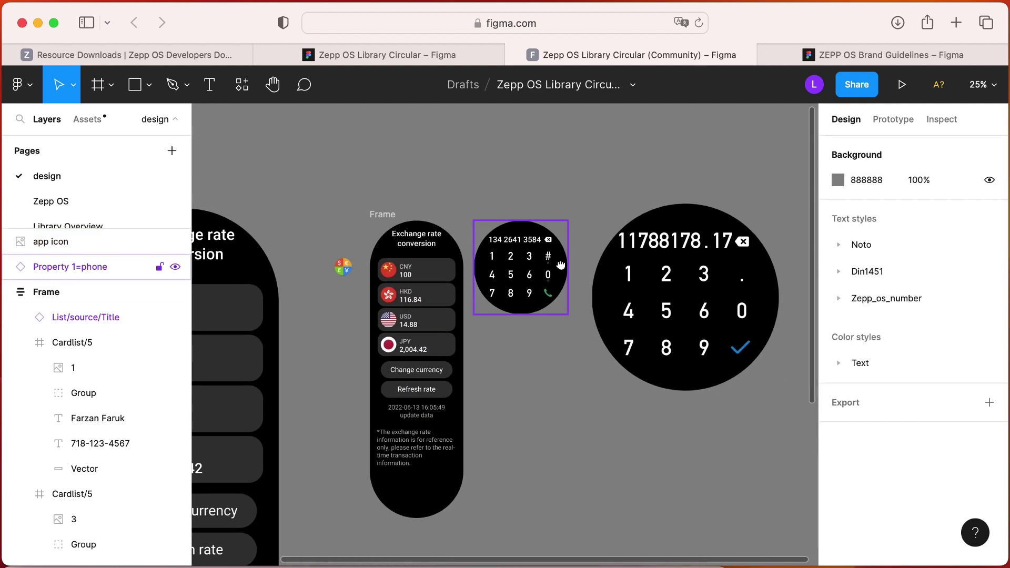
scroll(593, 293, right, 3)
scroll(594, 293, up, 3)
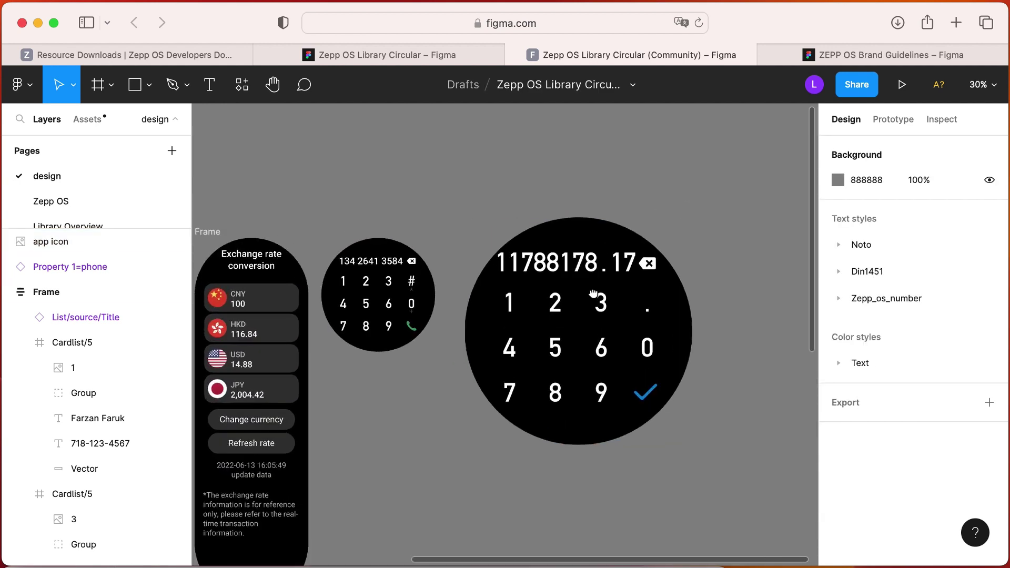
super+click(350, 261)
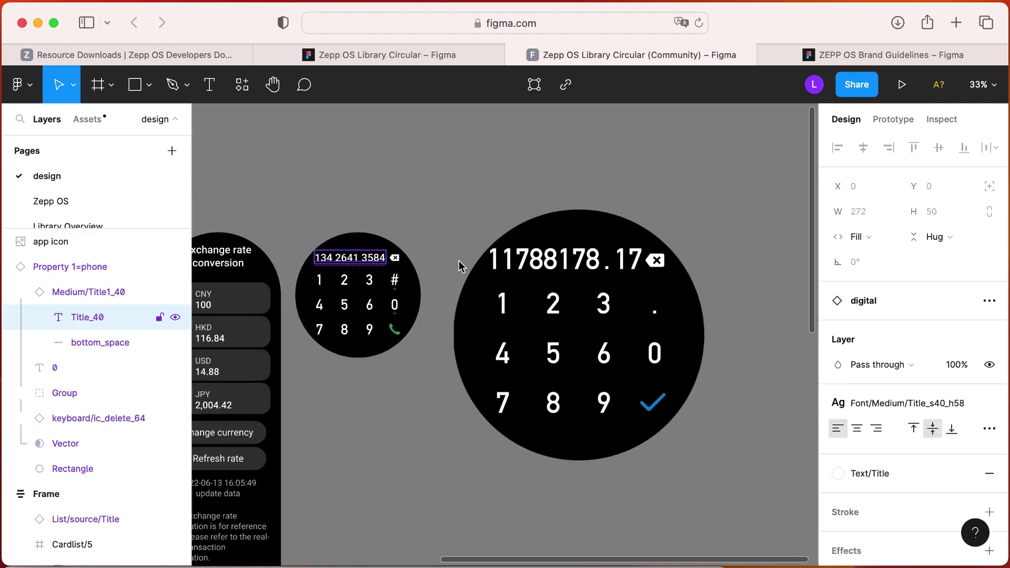
double_click(366, 259)
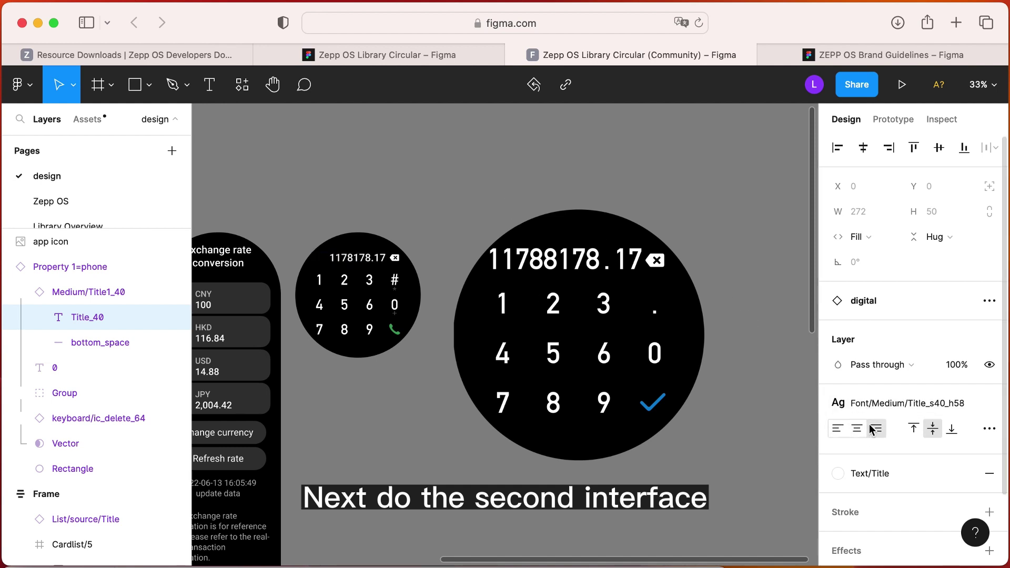
click(662, 181)
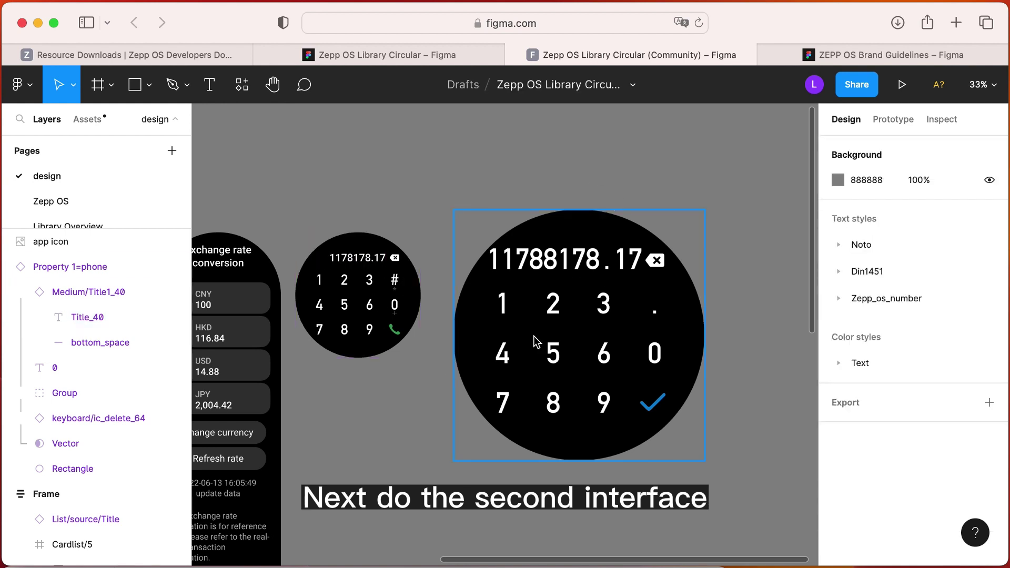
Detach the small phone keypad instance from its component.
scroll(400, 294, up, 3)
scroll(397, 305, right, 3)
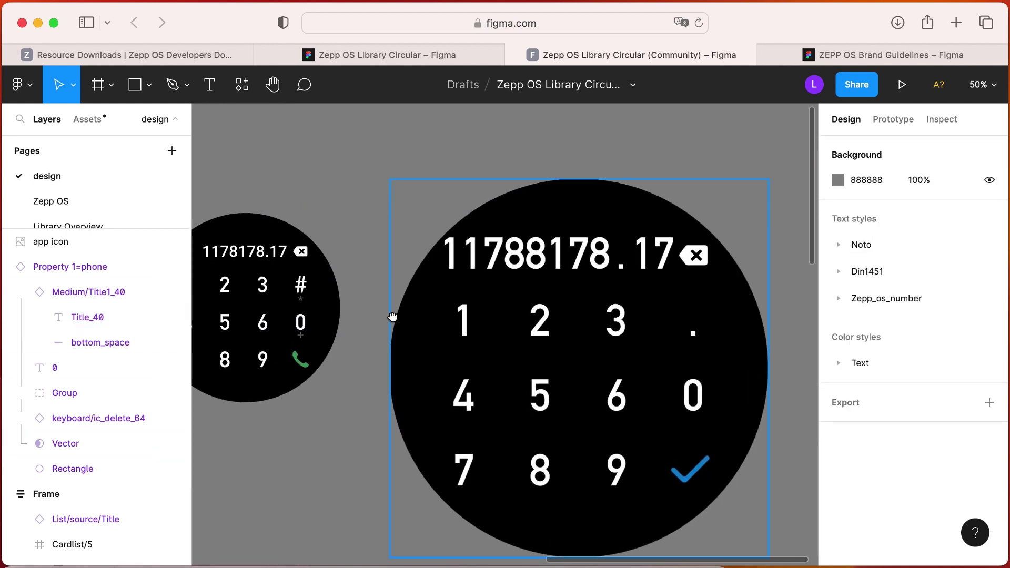
scroll(301, 287, left, 5)
scroll(300, 286, up, 2)
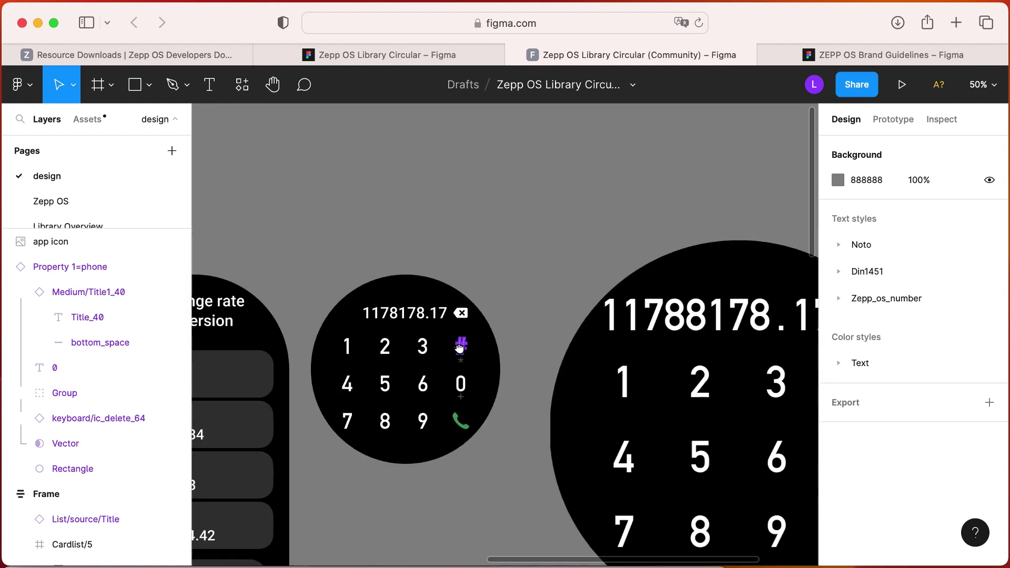
click(462, 381)
scroll(318, 291, right, 5)
scroll(457, 287, up, 5)
click(467, 305)
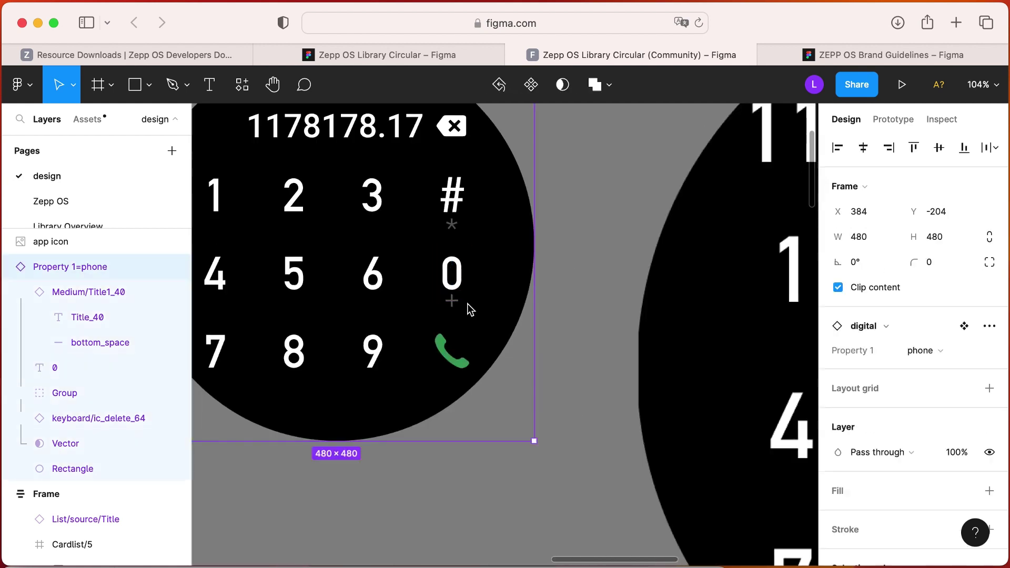
click(7, 267)
right_click(70, 269)
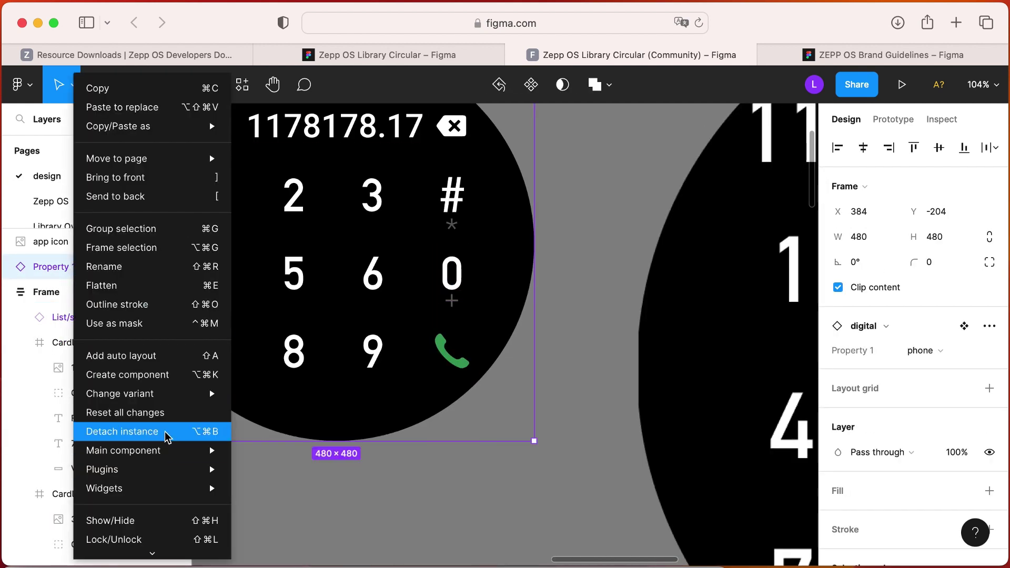
click(122, 432)
Delete the Vector mask layer from the detached phone keypad frame.
click(66, 444)
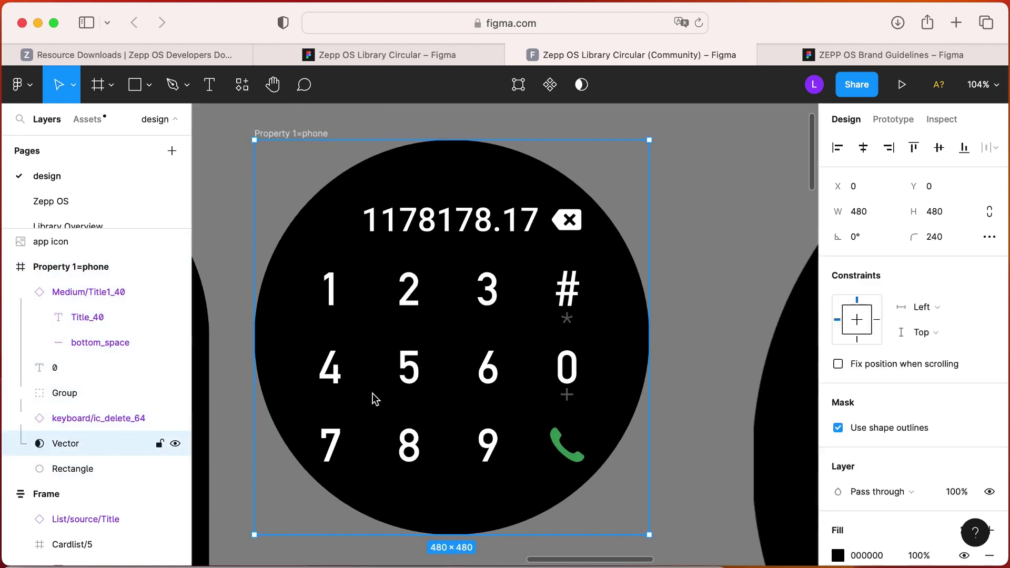
scroll(373, 393, down, 3)
key(Delete)
scroll(462, 358, down, 2)
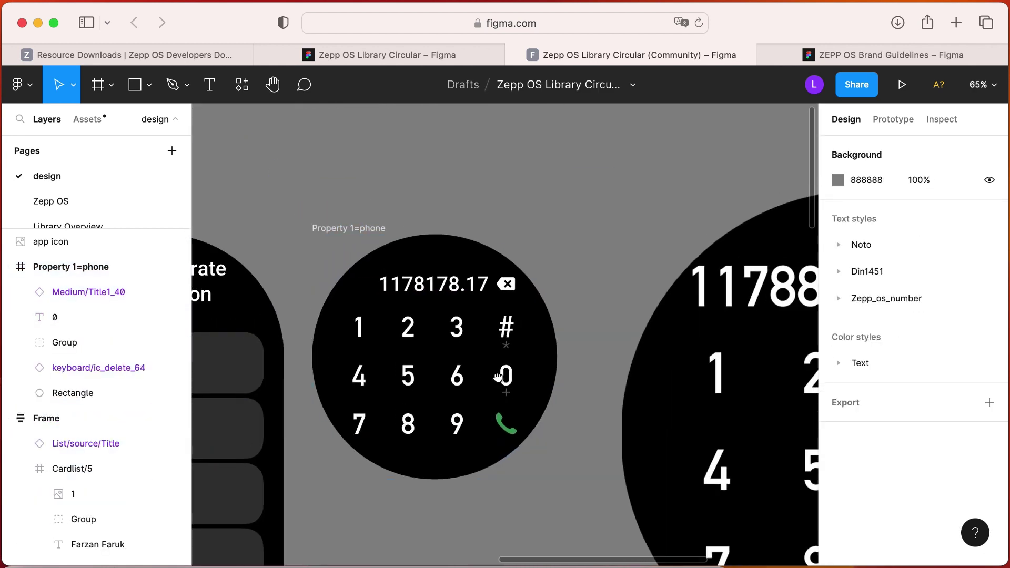
Hide the small asterisk under the keypad's # symbol.
scroll(398, 375, right, 5)
super+click(391, 384)
click(175, 418)
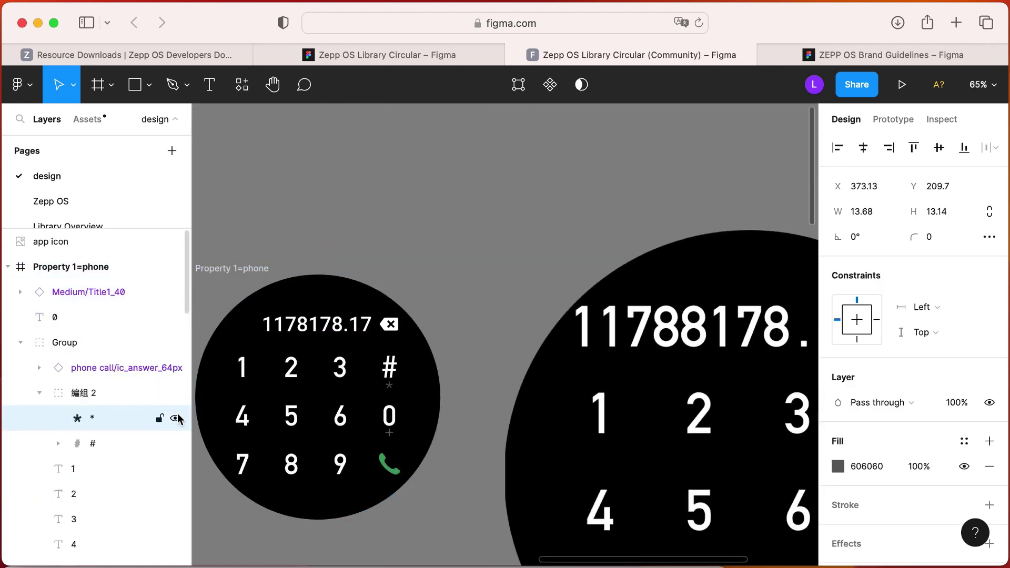
scroll(368, 384, up, 5)
click(264, 386)
scroll(409, 351, down, 5)
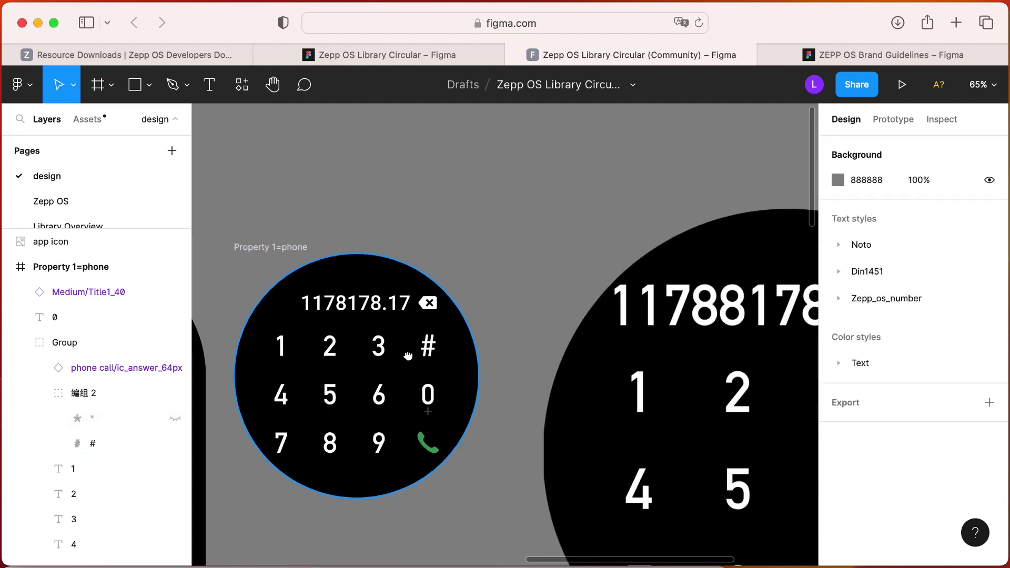
Duplicate the keypad's digit 3 into the # key's group and top-align the copy with the original 3.
scroll(408, 351, up, 5)
click(321, 350)
scroll(435, 343, up, 5)
click(435, 343)
click(73, 518)
key(super+c)
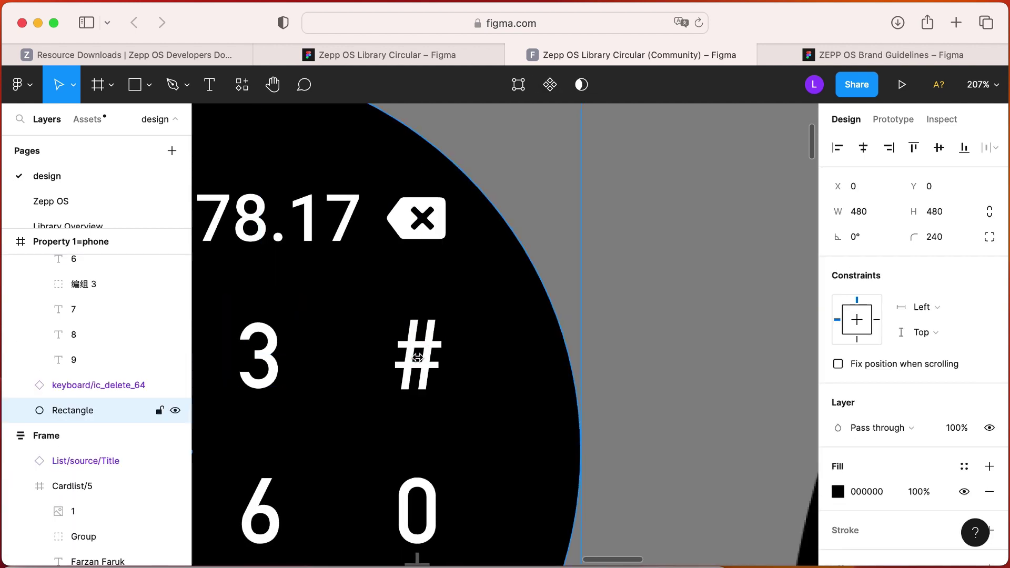
key(super+v)
super+click(74, 367)
click(914, 147)
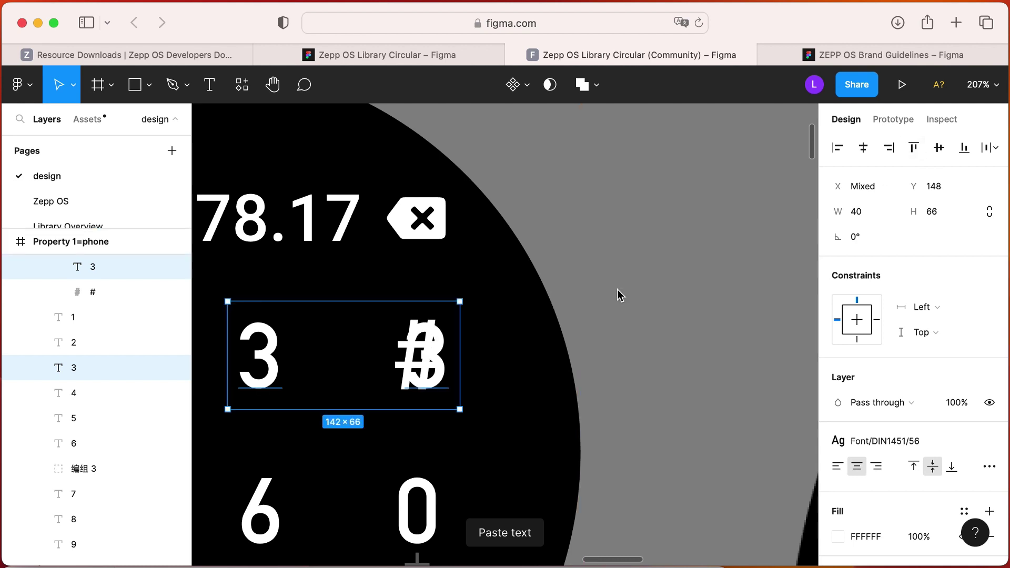
Align the copied digit 3 and the # symbol on their horizontal centres.
click(618, 293)
click(443, 341)
shift+click(115, 292)
click(837, 147)
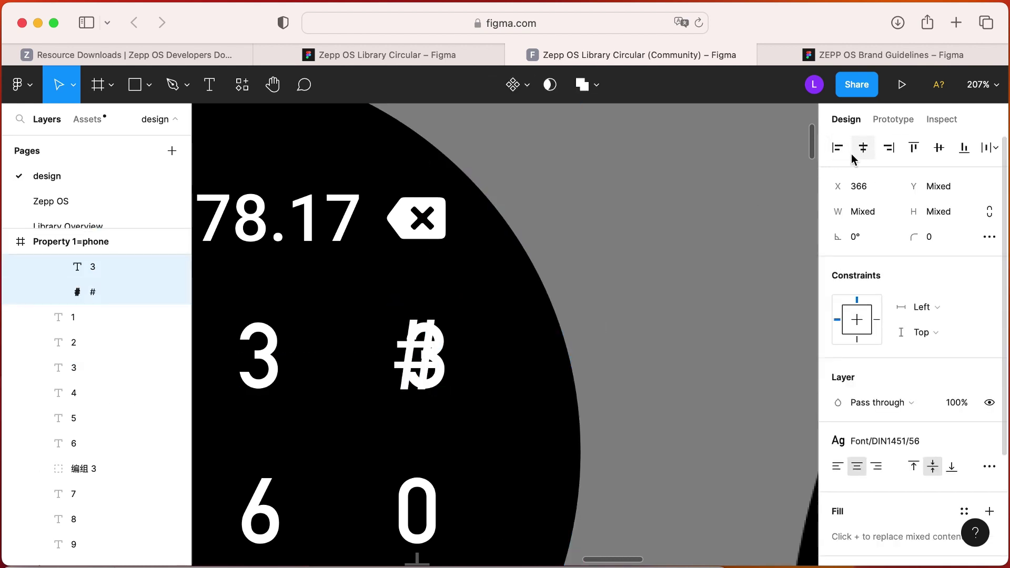
Replace the copied digit 3's text with a decimal point and delete the # symbol behind it.
click(94, 267)
key(Return)
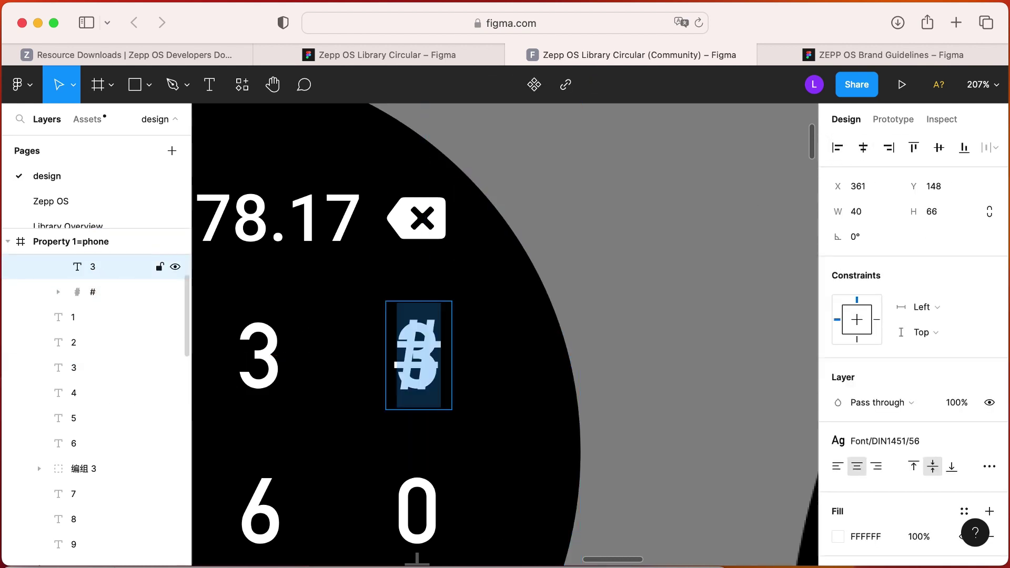
key(BackSpace)
click(113, 292)
key(Delete)
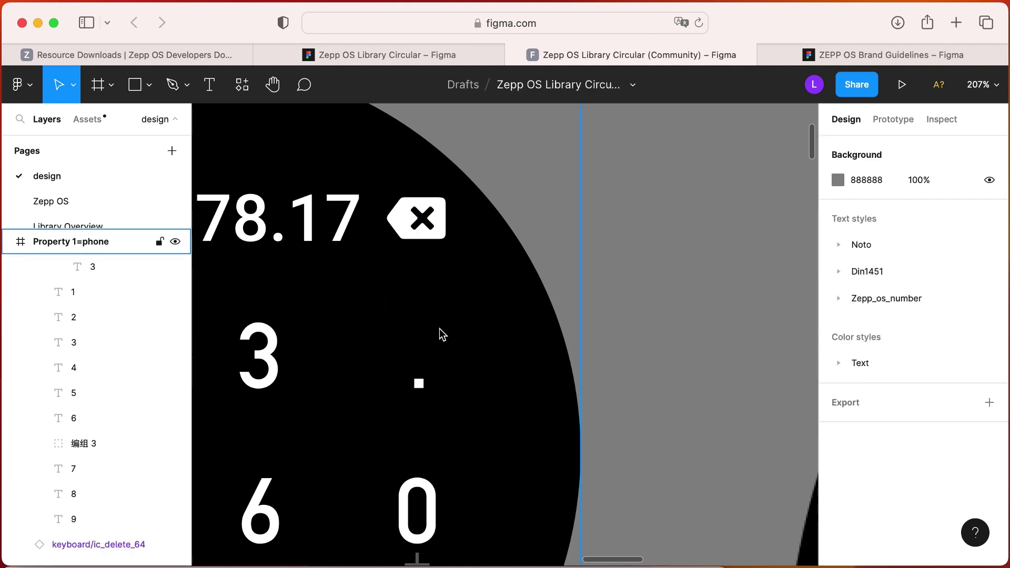
click(419, 386)
text(.)
key(Escape)
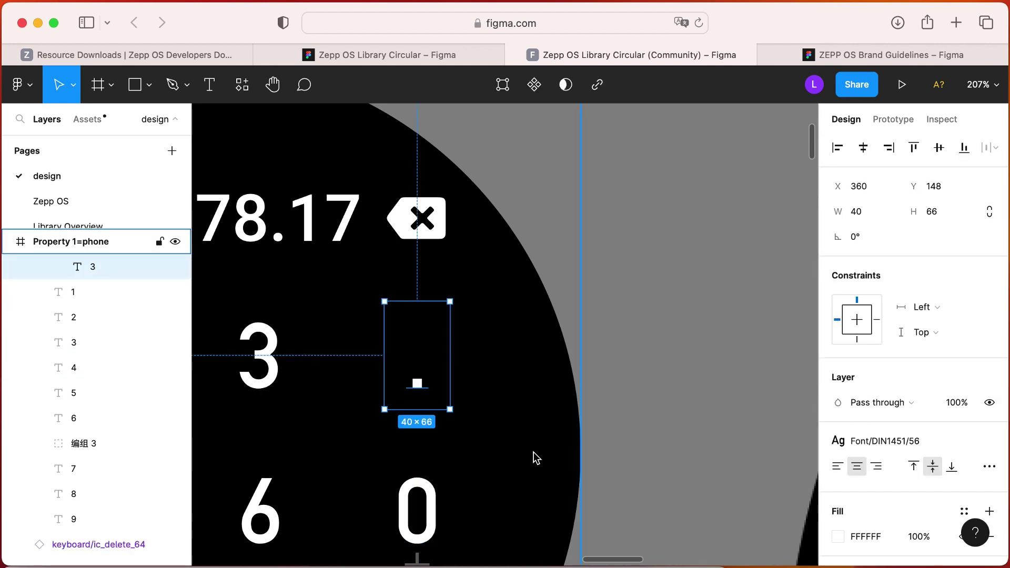
Delete the hidden asterisk layer from the decimal point key's group 编组 2.
scroll(534, 453, down, 5)
scroll(520, 454, down, 5)
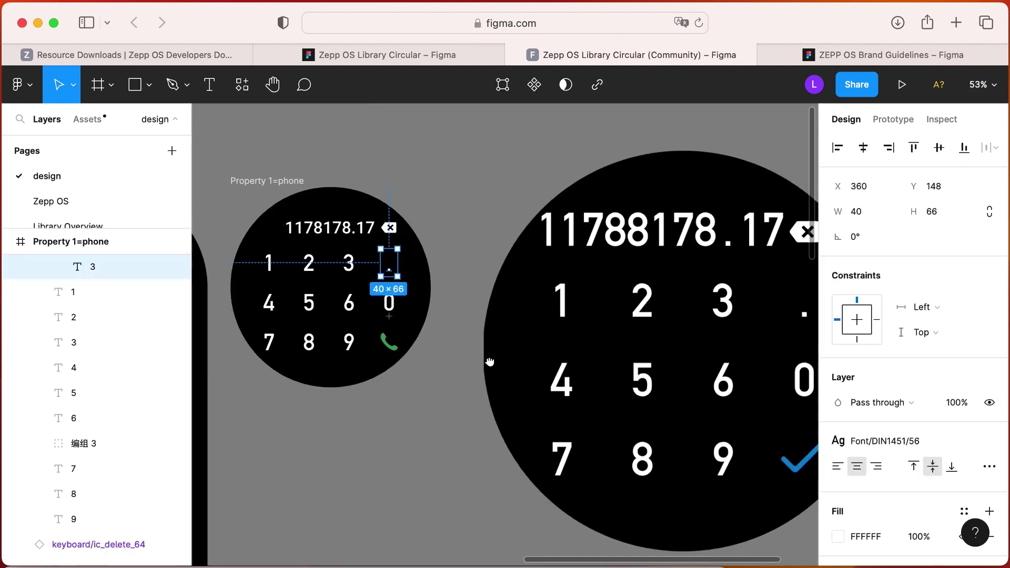
click(391, 316)
scroll(100, 368, up, 2)
click(96, 415)
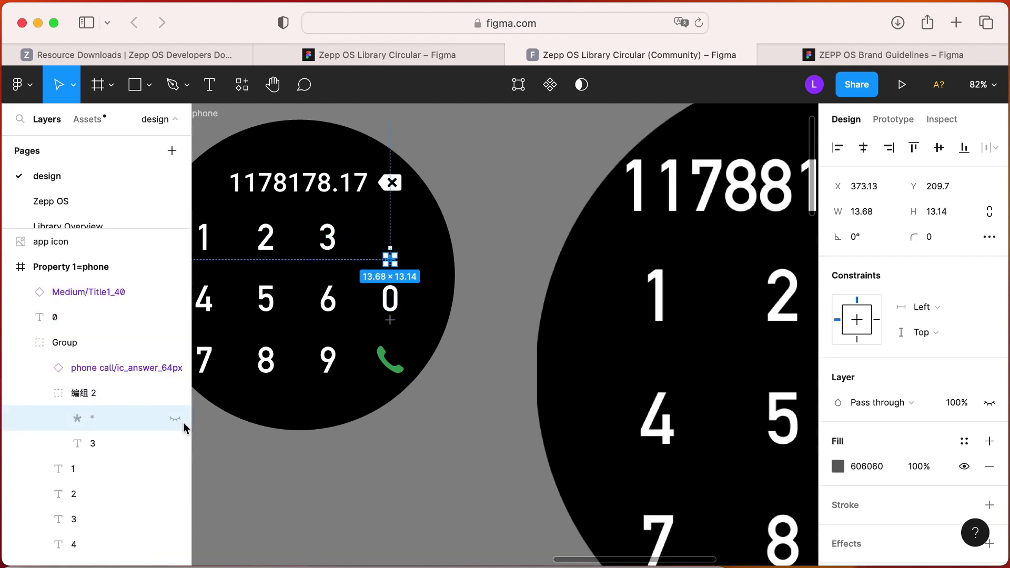
key(Delete)
Delete group 编组 3 with the small plus sign under the keypad's 0.
click(100, 403)
click(39, 393)
click(113, 367)
scroll(100, 400, down, 5)
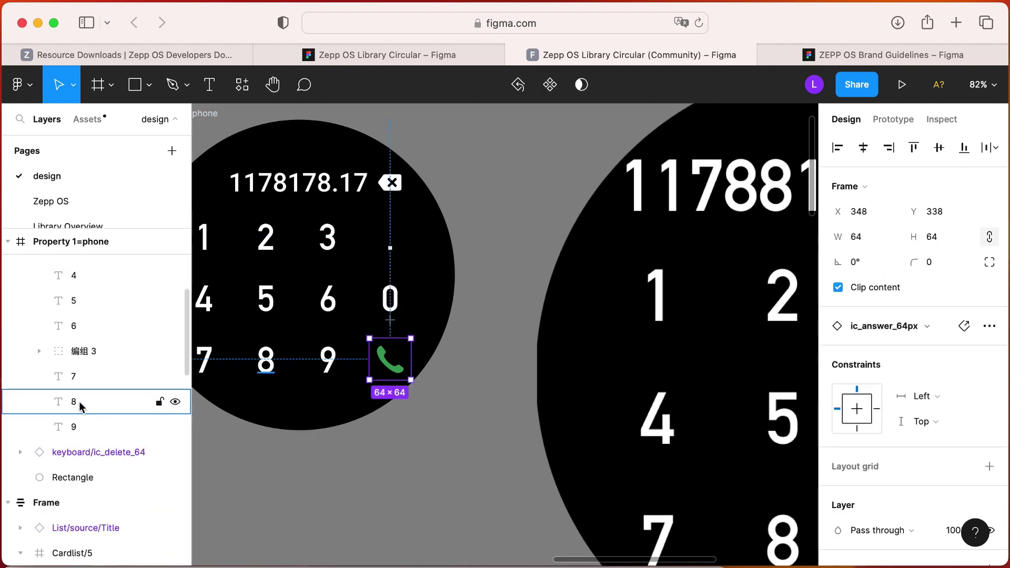
click(40, 351)
key(Delete)
scroll(473, 408, down, 5)
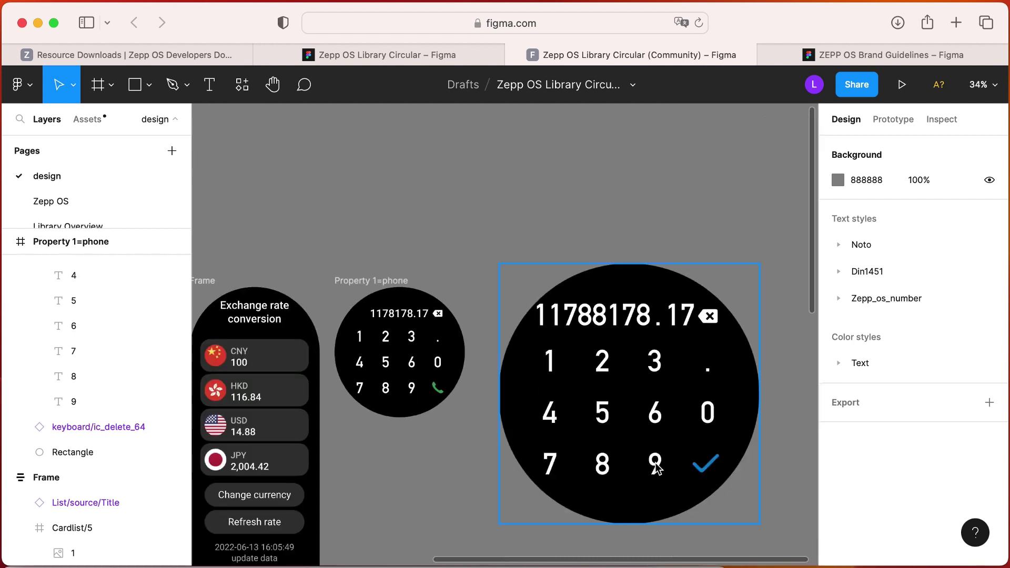
Swap the keypad's green phone icon instance for the common button icon ic_confirm_64px.
scroll(433, 391, up, 5)
click(442, 383)
click(874, 322)
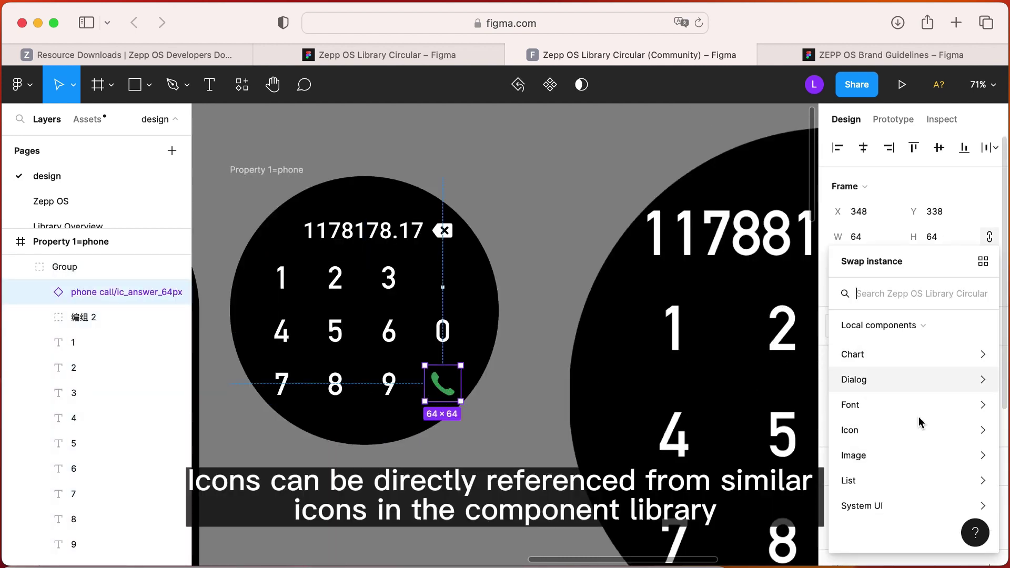
click(896, 429)
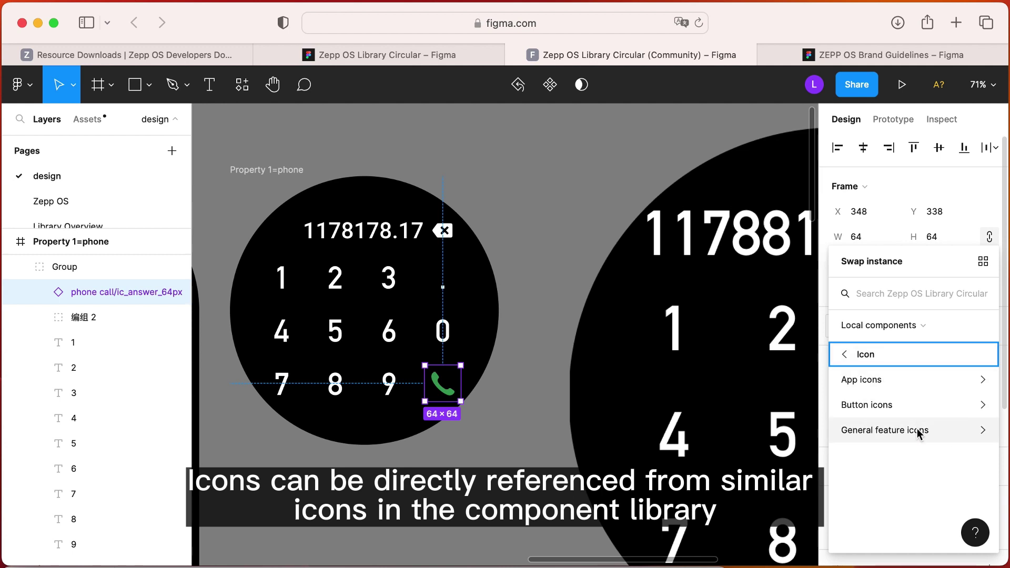
click(916, 415)
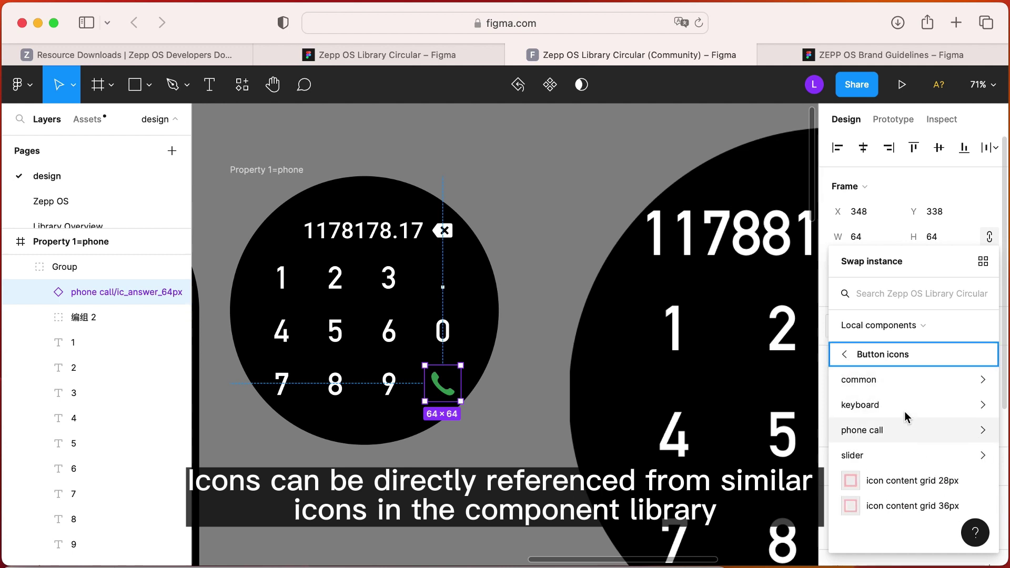
click(895, 379)
scroll(912, 437, down, 2)
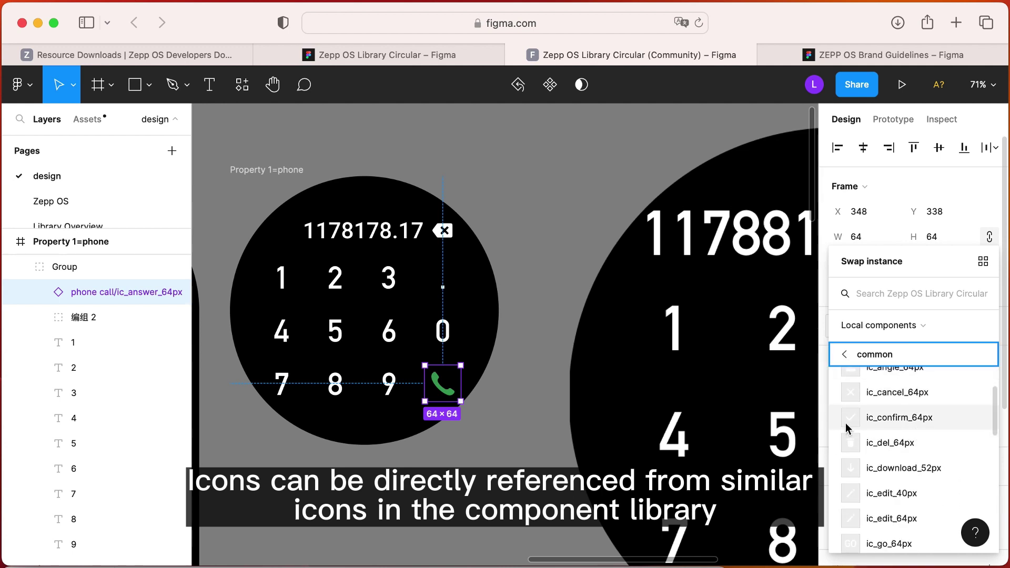
click(900, 417)
scroll(495, 436, down, 5)
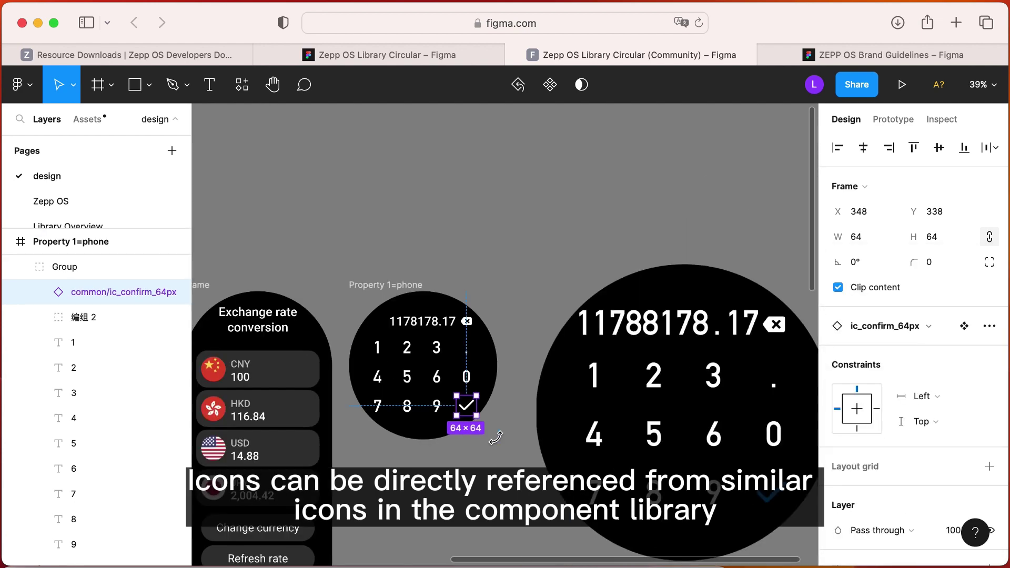
click(508, 458)
Fill the confirm icon's vector with the blue 0986D4 sampled from the reference keypad's check mark.
scroll(508, 458, right, 3)
scroll(357, 392, up, 3)
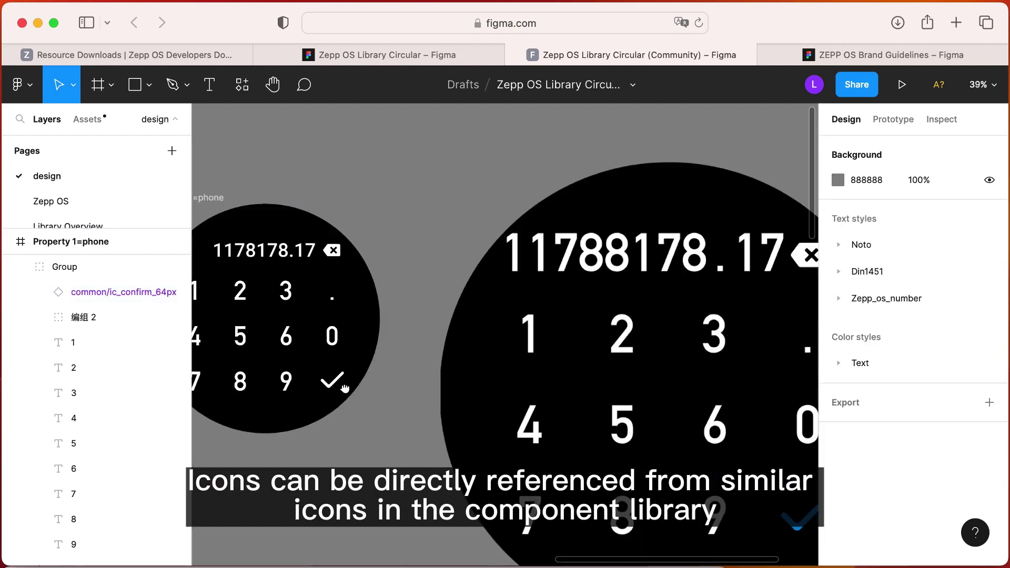
click(335, 382)
click(334, 382)
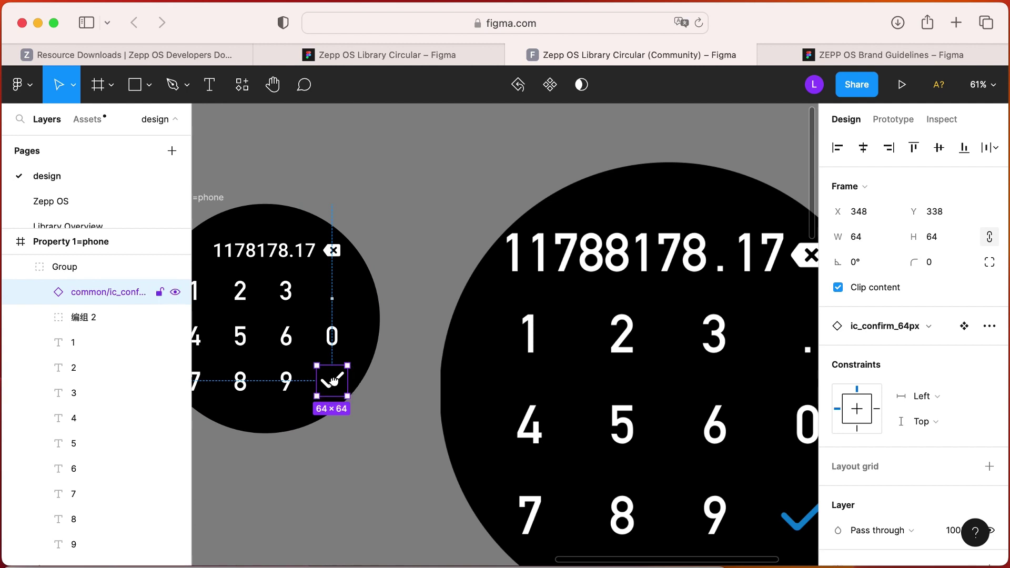
click(40, 293)
click(85, 320)
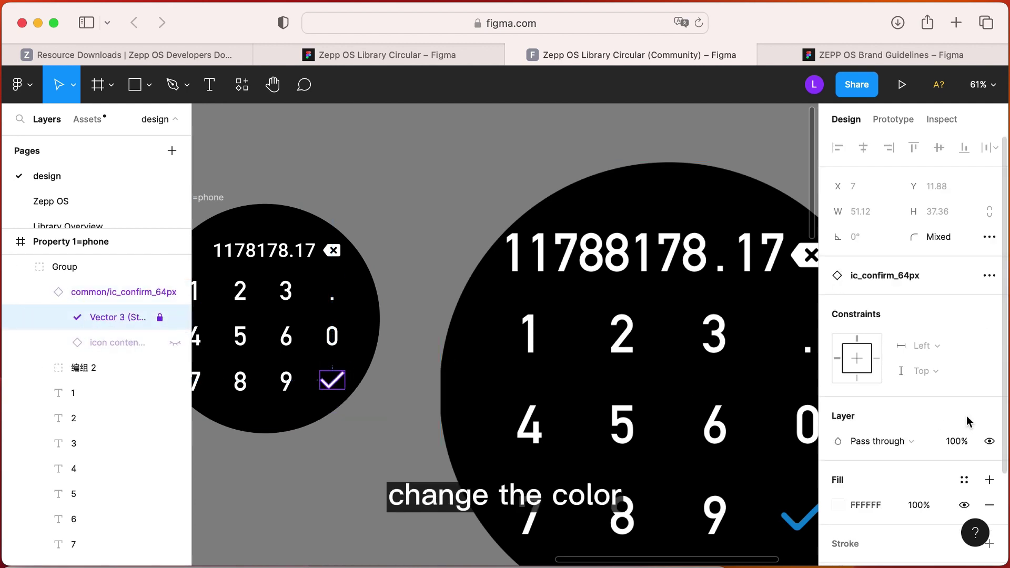
scroll(713, 465, down, 1)
scroll(713, 464, right, 3)
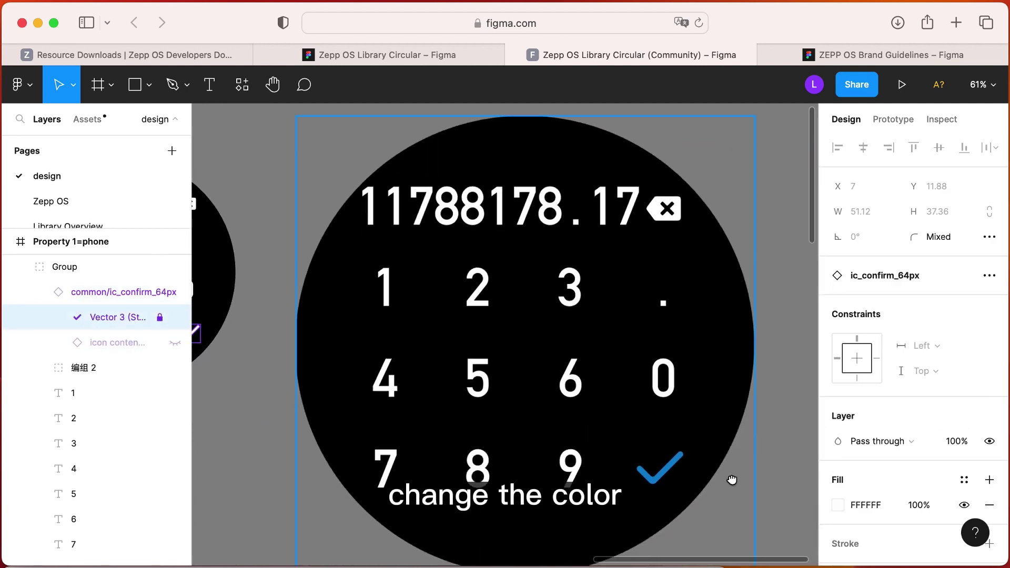
click(838, 506)
scroll(586, 407, right, 4)
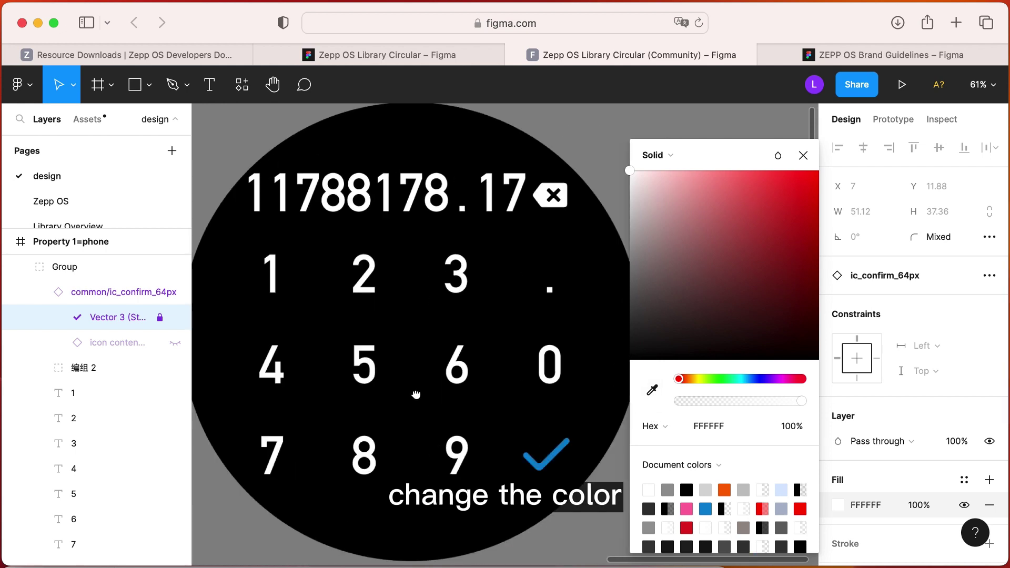
click(653, 390)
click(561, 447)
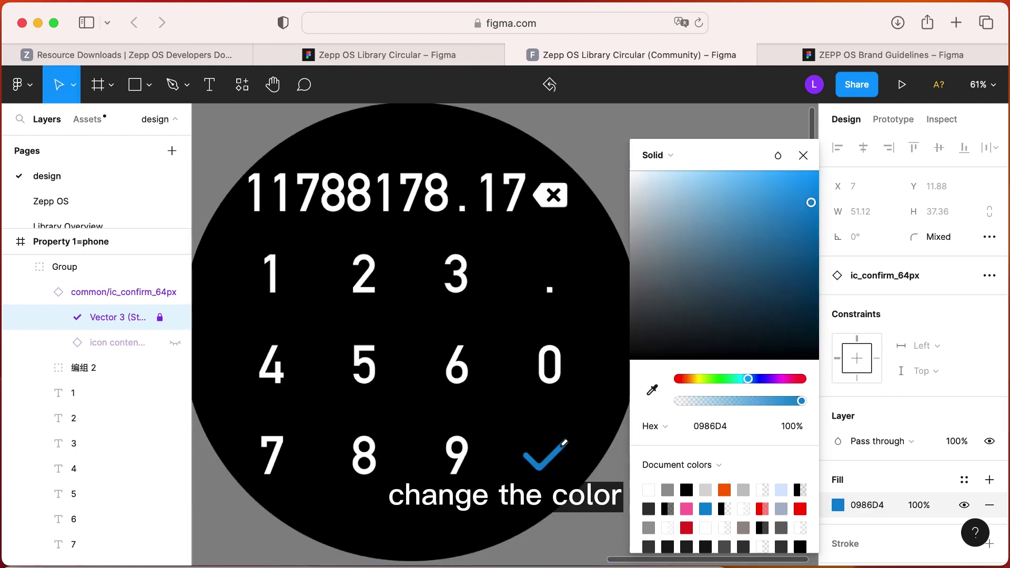
click(803, 155)
click(706, 226)
Delete the large keypad reference image, image 2.
scroll(478, 334, down, 2)
scroll(478, 335, down, 3)
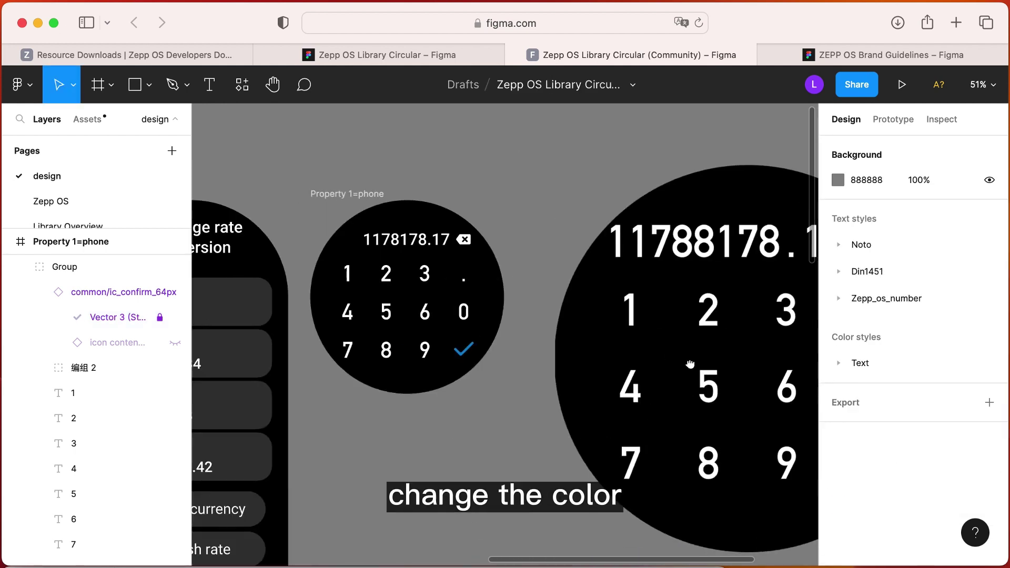
scroll(497, 368, down, 3)
click(618, 380)
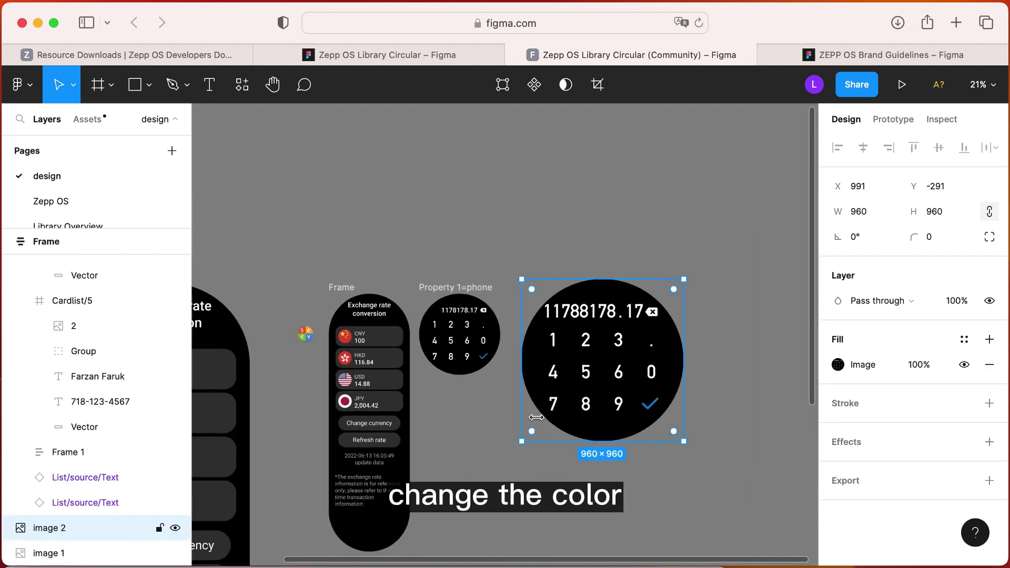
key(Delete)
Draw a square frame of about 446 × 446 to the right of the keypad.
scroll(526, 332, left, 5)
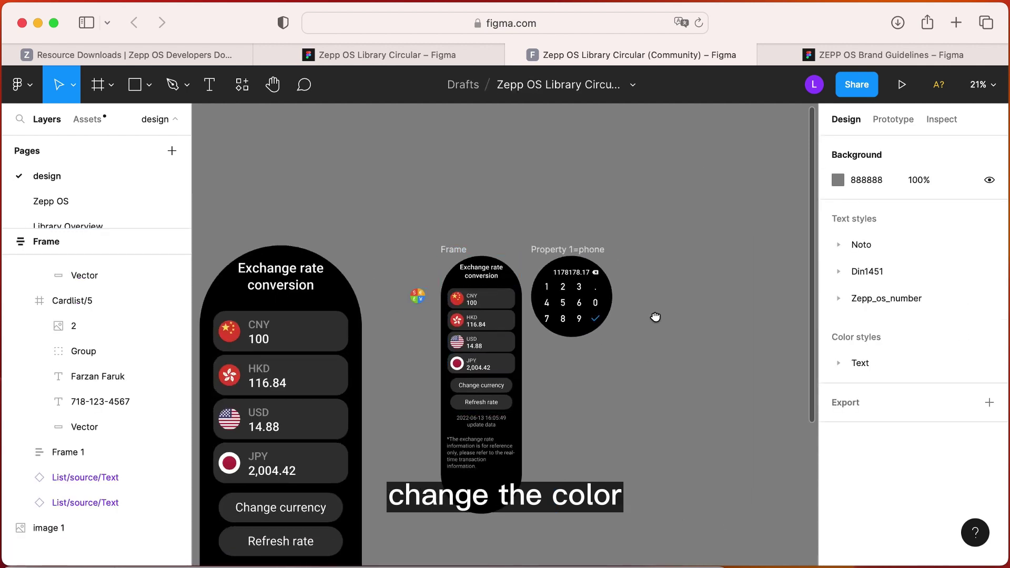
scroll(655, 317, up, 3)
key(f)
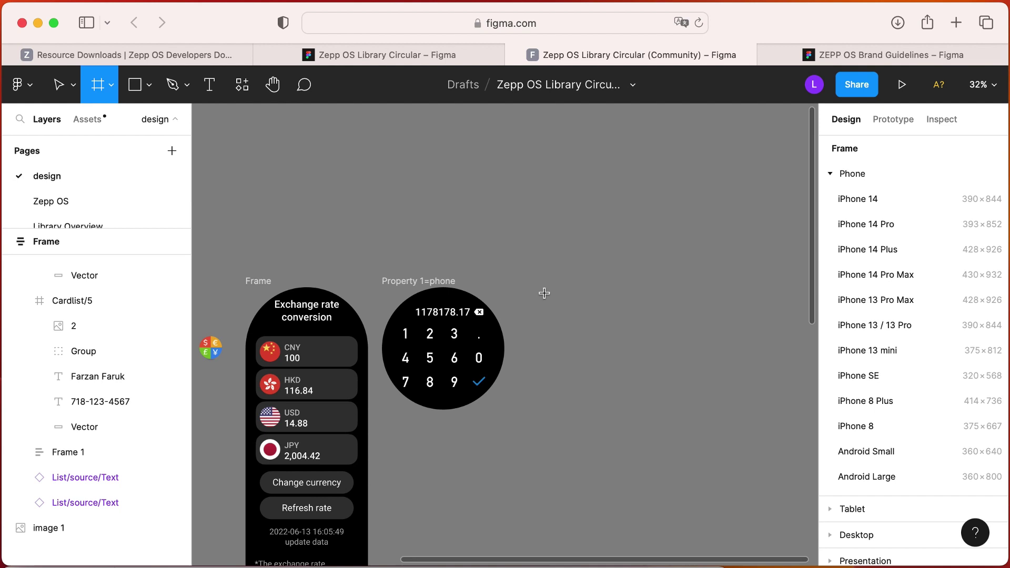
click(112, 97)
key(Escape)
drag(529, 300, 642, 413)
key(Escape)
Move the app icon into the new square frame and centre it horizontally and vertically.
drag(223, 348, 547, 275)
click(573, 266)
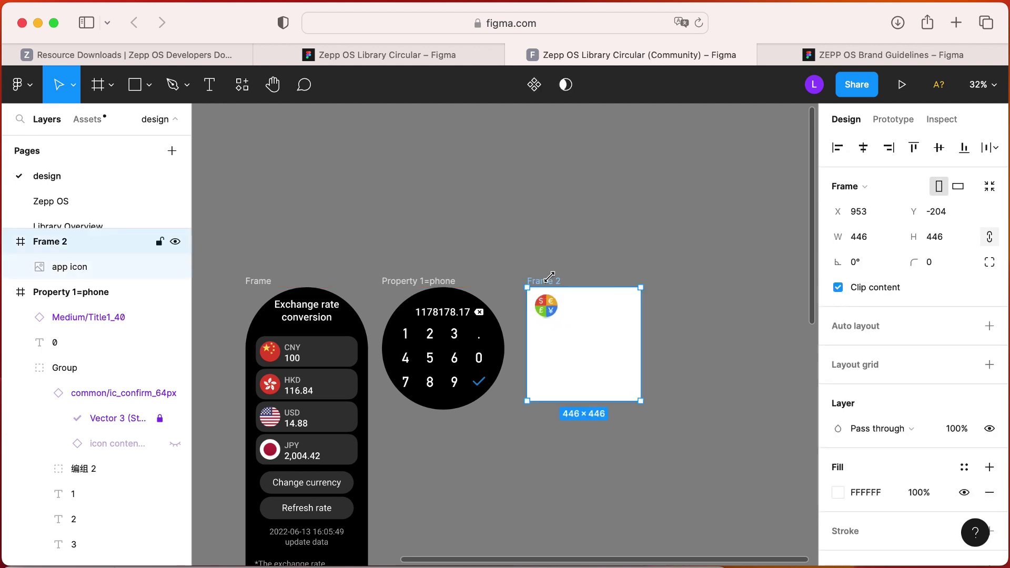
click(705, 297)
click(536, 283)
click(622, 247)
click(556, 307)
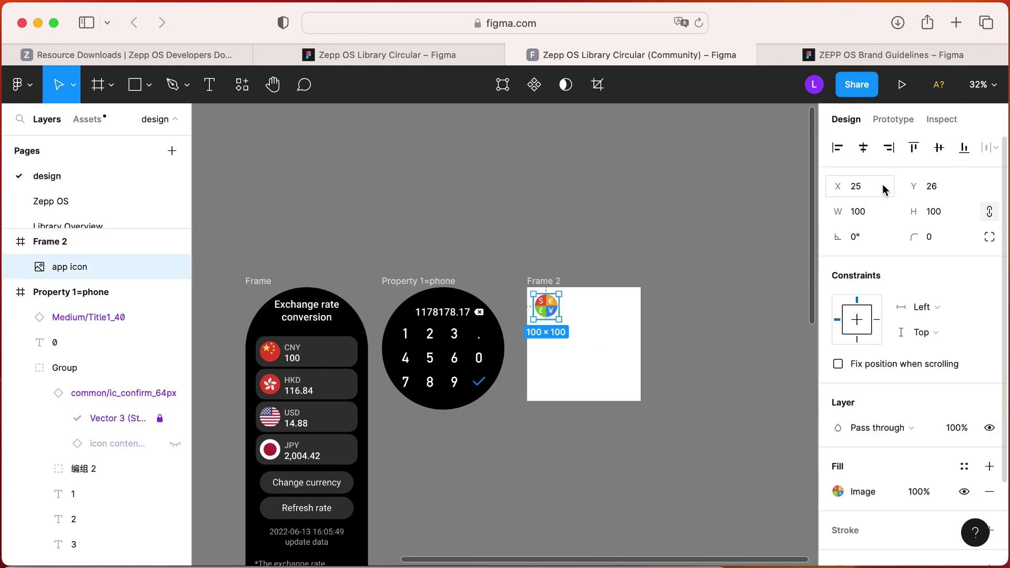
click(863, 148)
click(939, 148)
click(580, 225)
Change the app icon frame's fill to black.
click(544, 282)
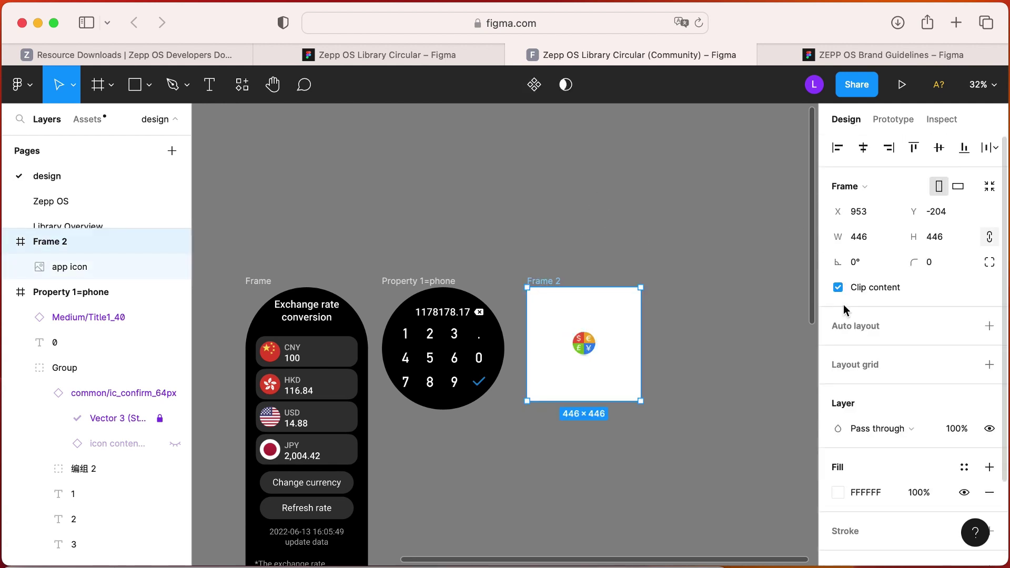
click(840, 493)
drag(759, 342, 630, 360)
click(802, 165)
click(548, 261)
Delete the large exchange rate reference image beside the rebuilt watch screens.
drag(586, 280, 662, 318)
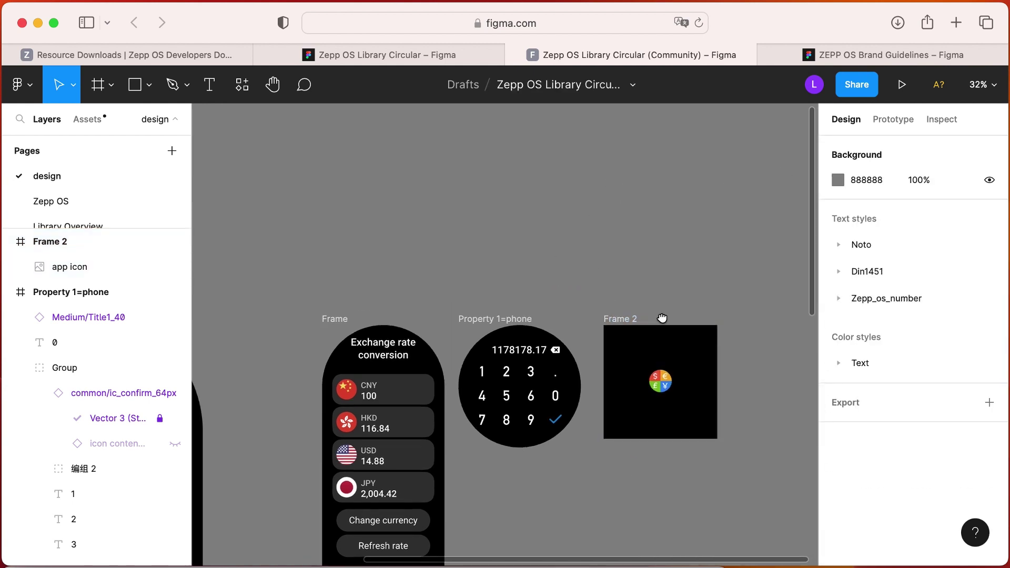
scroll(642, 360, down, 6)
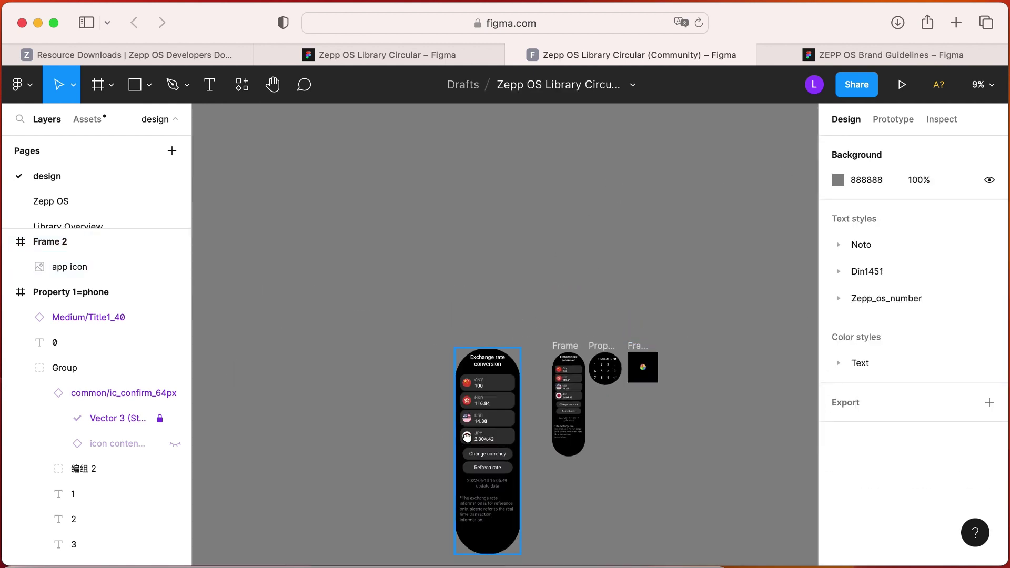
drag(664, 430, 510, 370)
scroll(545, 331, up, 4)
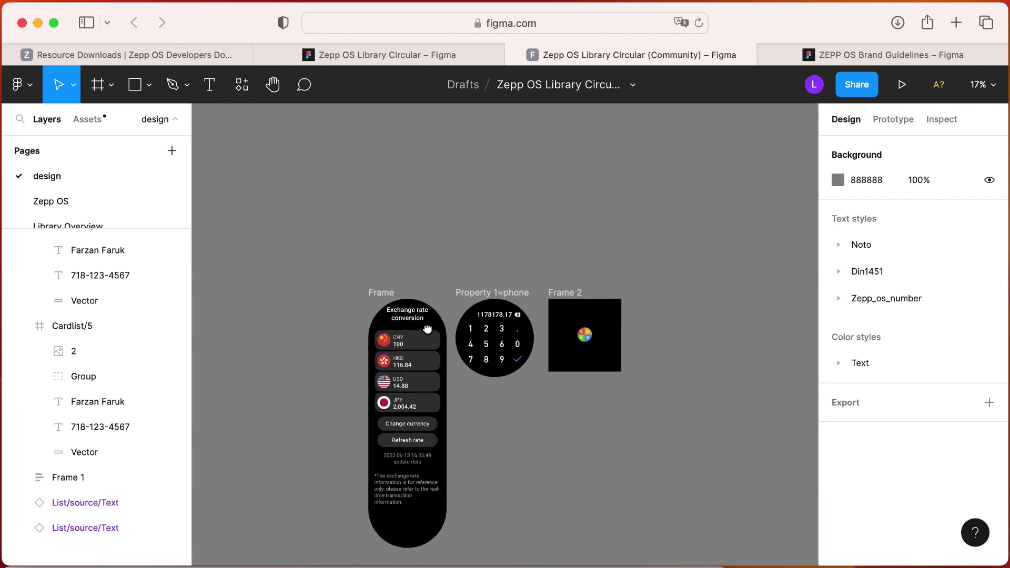
scroll(429, 295, up, 2)
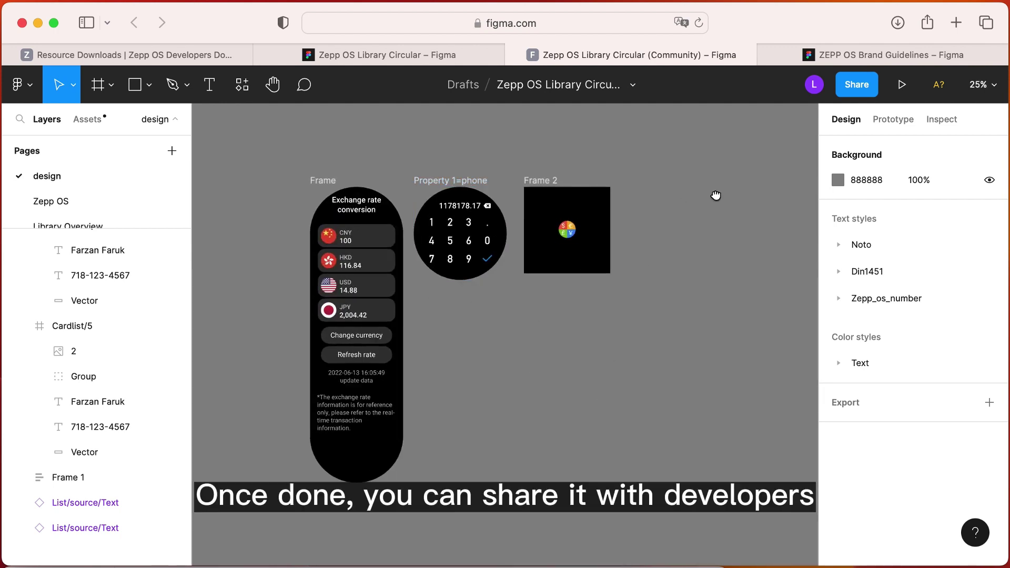
Copy the file's share link for anyone with the link to view and close the sharing dialog.
click(856, 87)
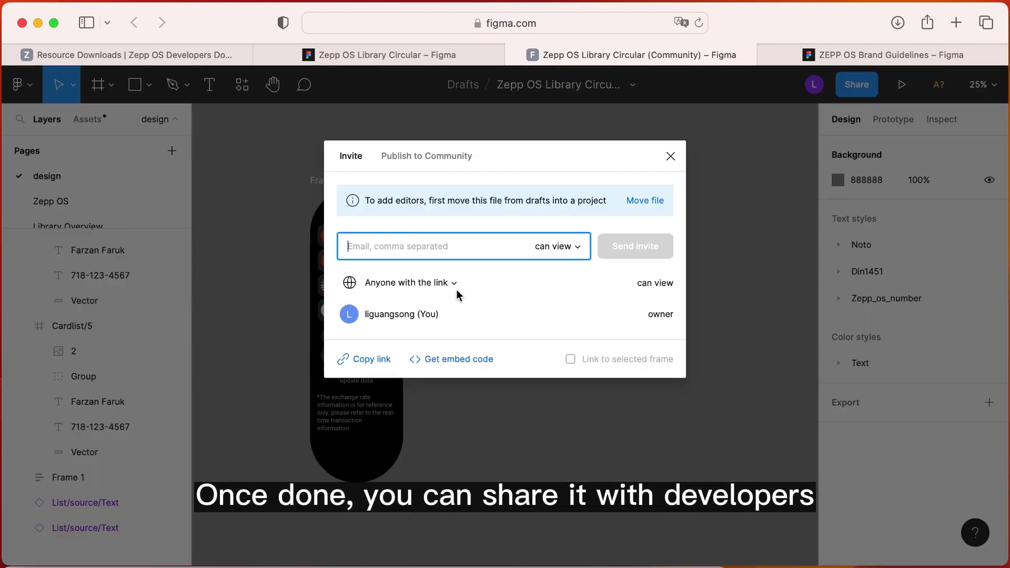
click(367, 363)
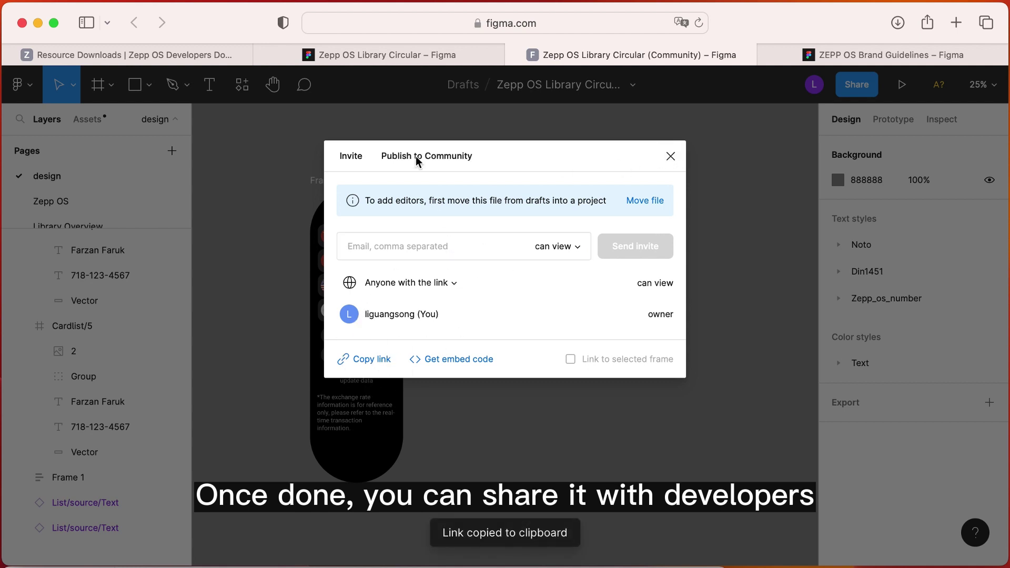
click(670, 156)
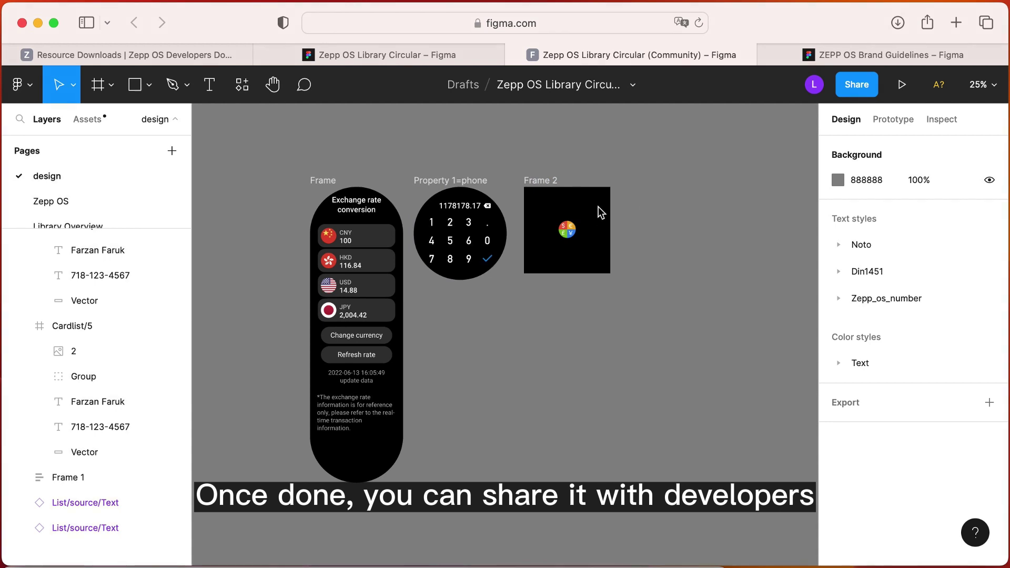